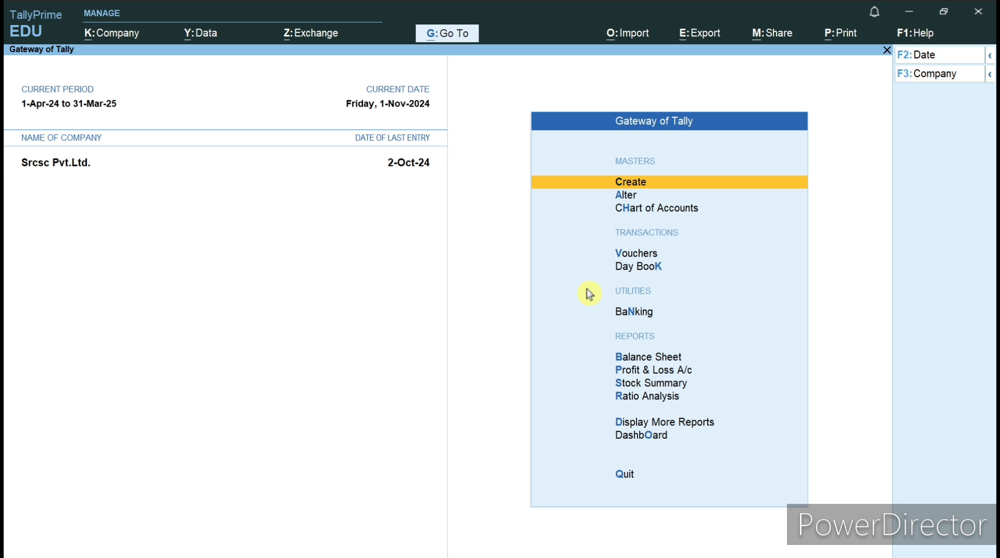
Create a ledger named Dis Paid A/c under Indirect Expenses and save it without an opening balance
{"action": "key", "text": "Return"}
{"action": "key", "text": "Down"}
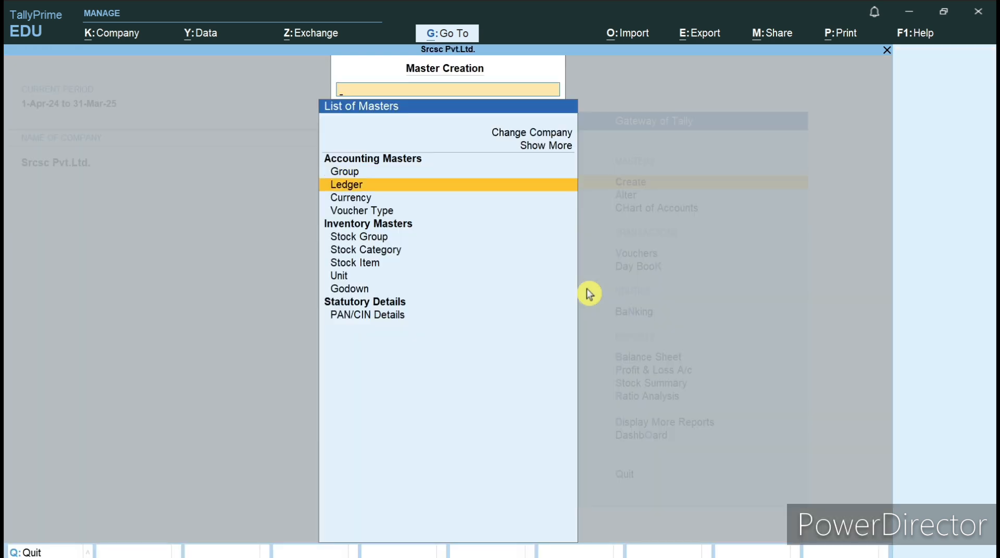
{"action": "key", "text": "Return"}
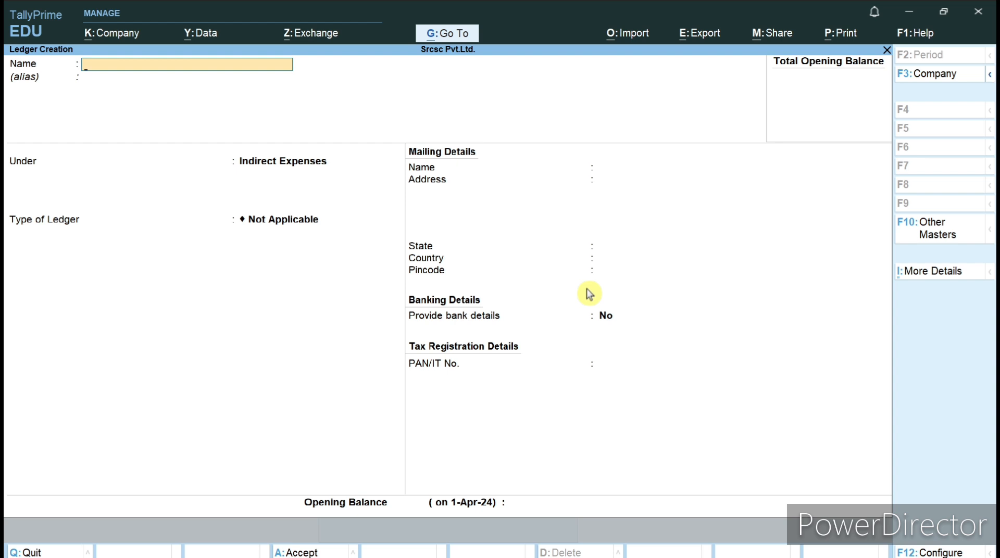
{"action": "type", "text": "Dis Paid a/c"}
{"action": "key", "text": "Return"}
{"action": "key", "text": "Return"}
{"action": "key", "text": "Return"}
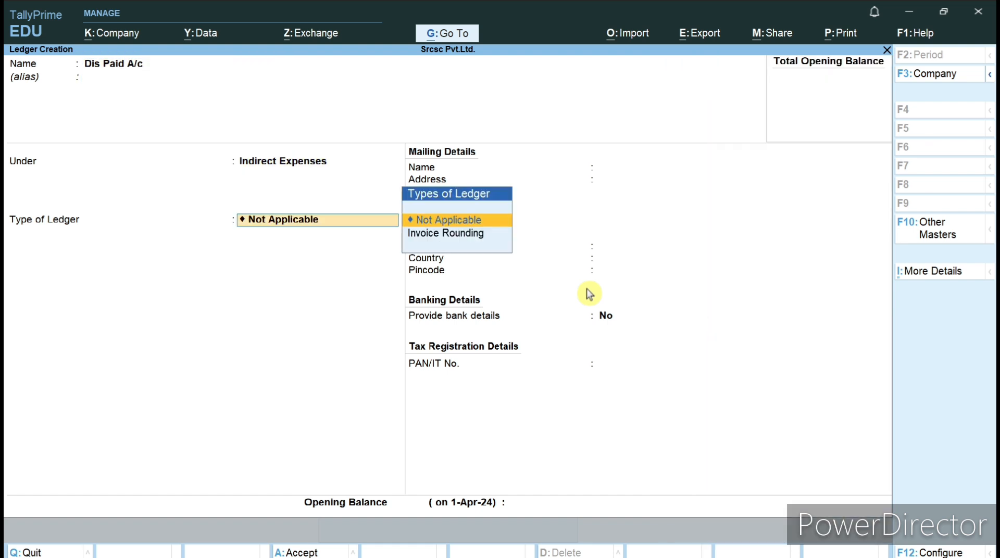
{"action": "key", "text": "Return"}
{"action": "key", "text": "Return"}
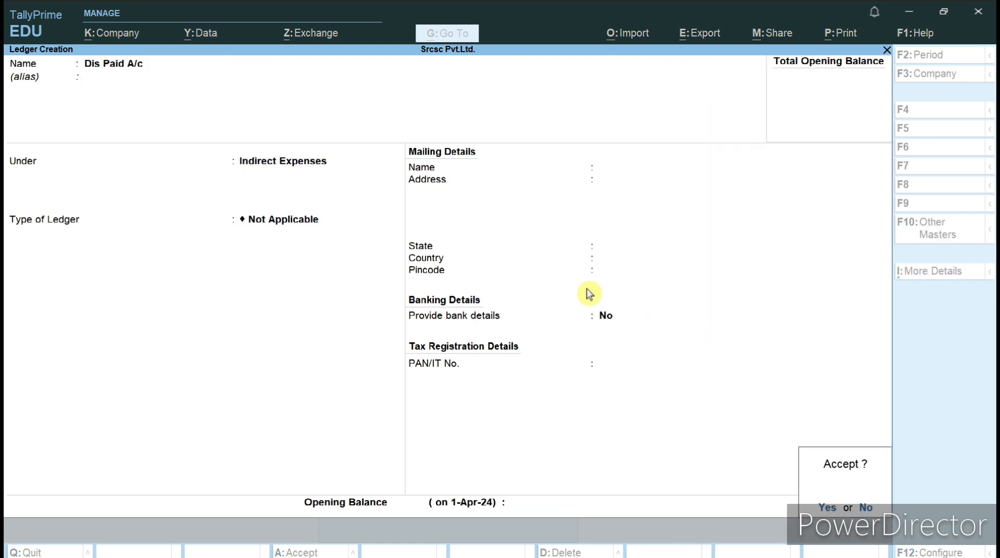
{"action": "key", "text": "Return"}
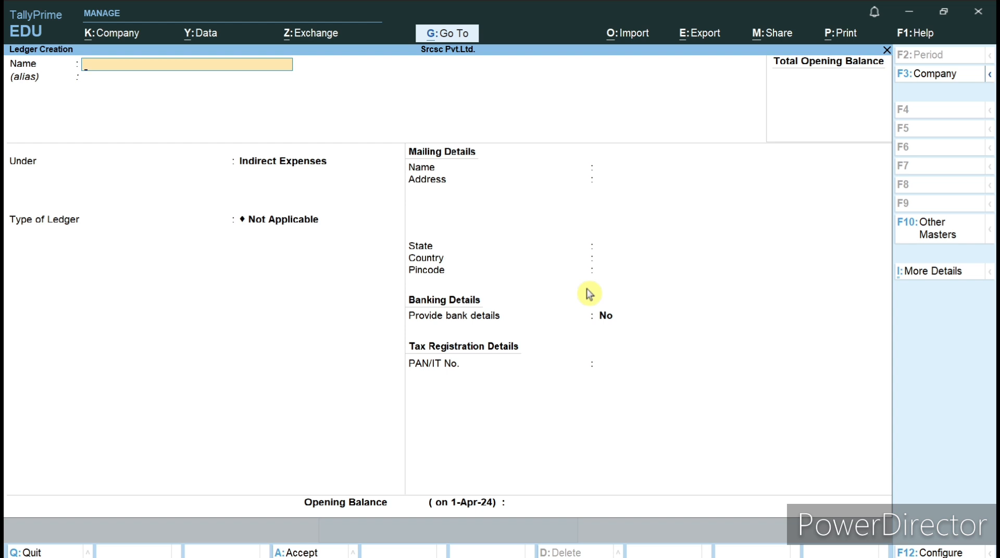
Create a ledger named Dis Rec A/c under Indirect Incomes, save it without an opening balance and leave ledger creation
{"action": "type", "text": "Dis Rec a/c"}
{"action": "key", "text": "Return"}
{"action": "key", "text": "Return"}
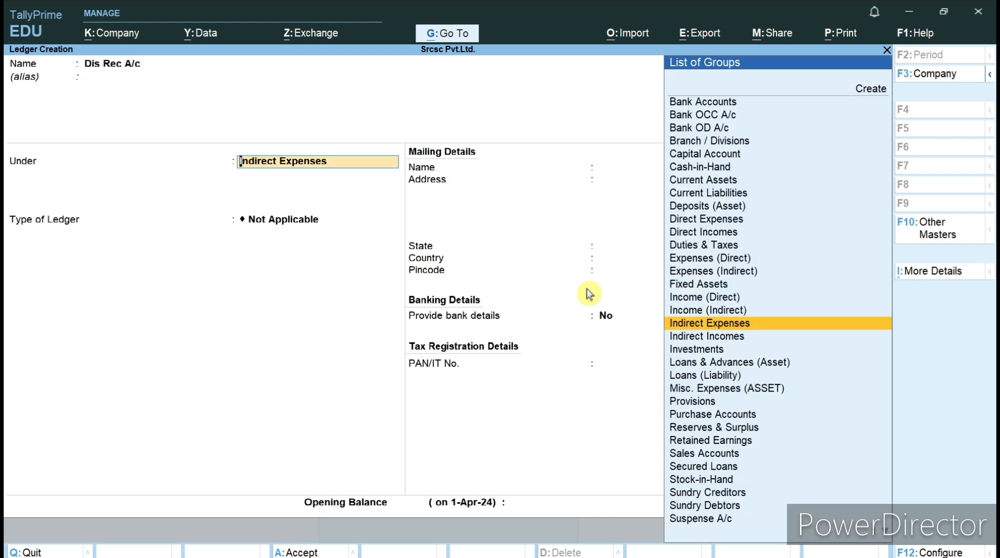
{"action": "key", "text": "Up"}
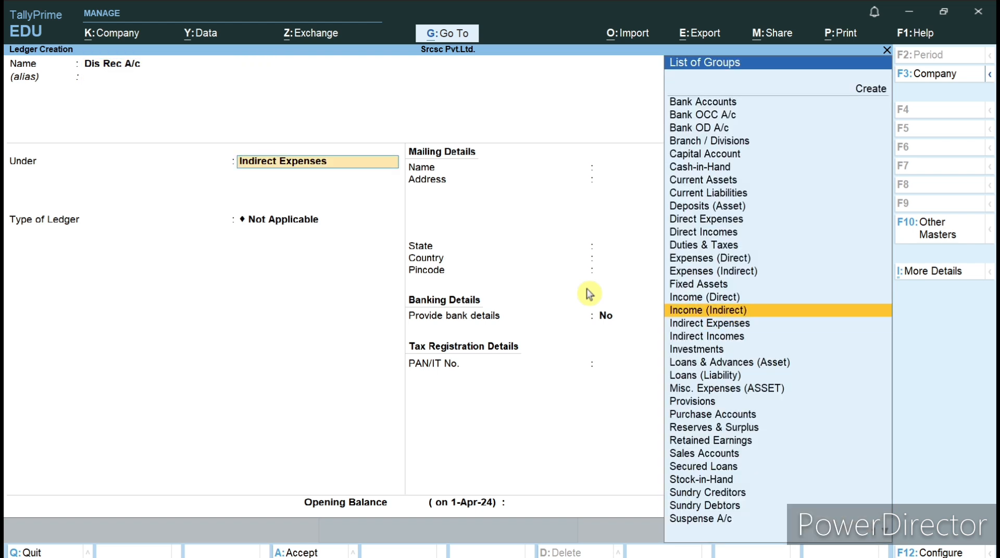
{"action": "key", "text": "Down"}
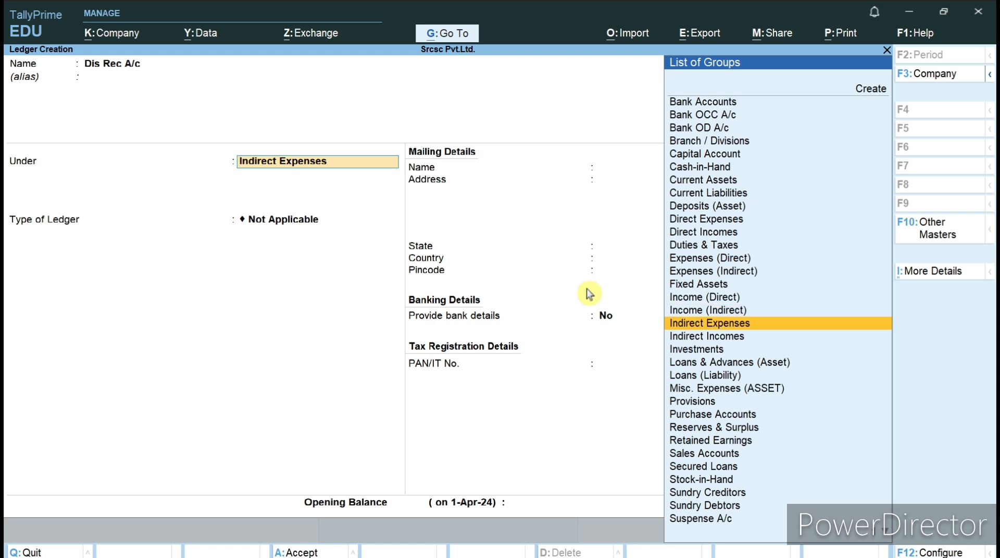
{"action": "key", "text": "Up"}
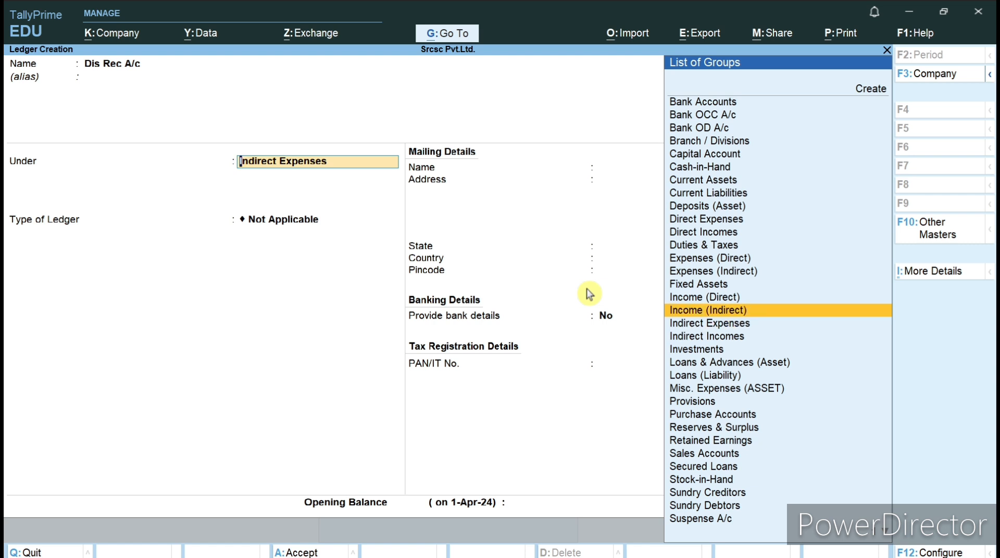
{"action": "key", "text": "Return"}
{"action": "key", "text": "Return"}
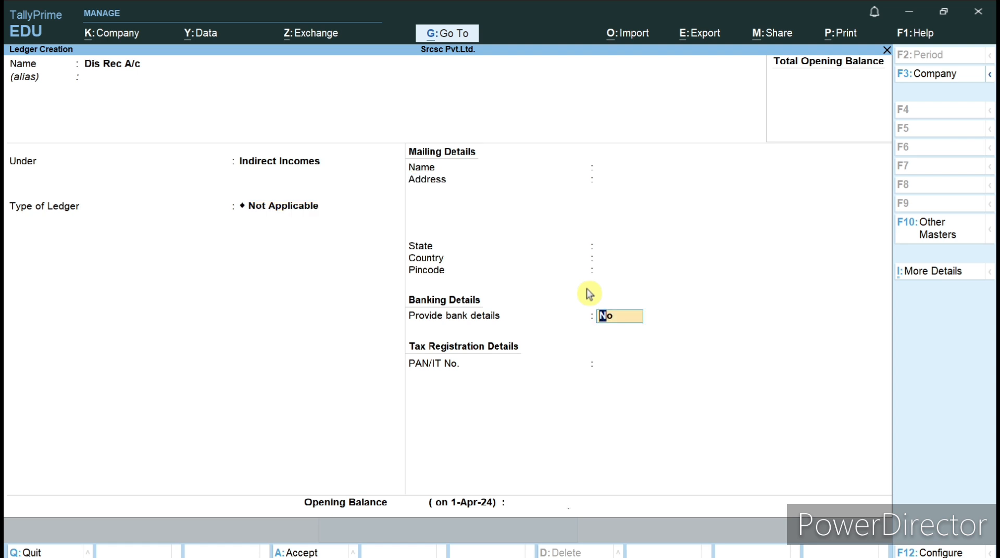
{"action": "key", "text": "Return"}
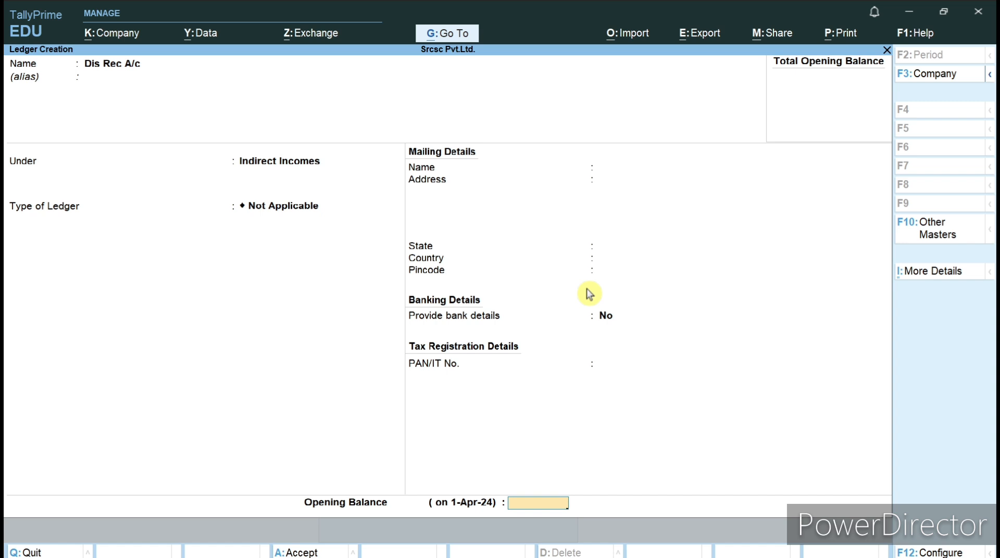
{"action": "key", "text": "Return"}
{"action": "key", "text": "Return"}
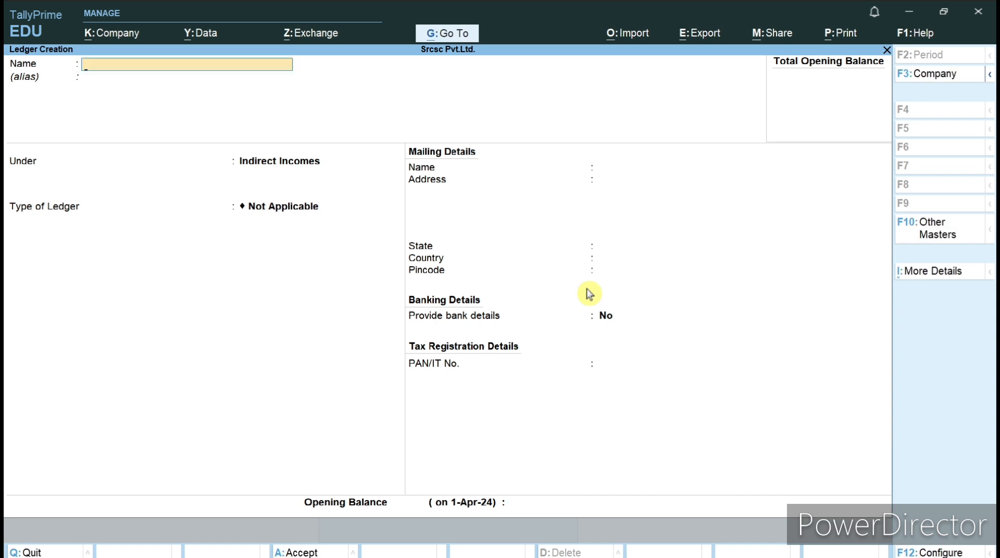
{"action": "key", "text": "Escape"}
{"action": "key", "text": "Return"}
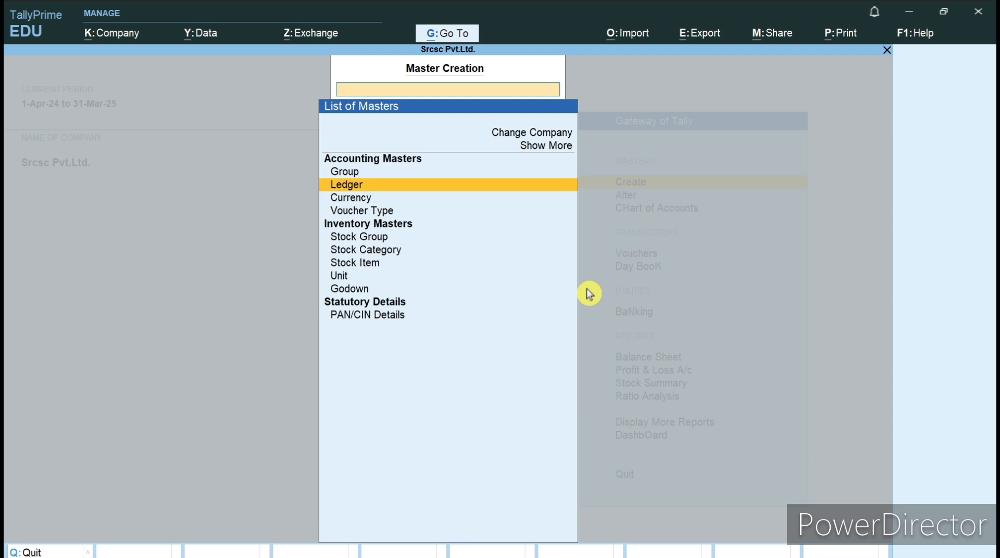
{"action": "key", "text": "Escape"}
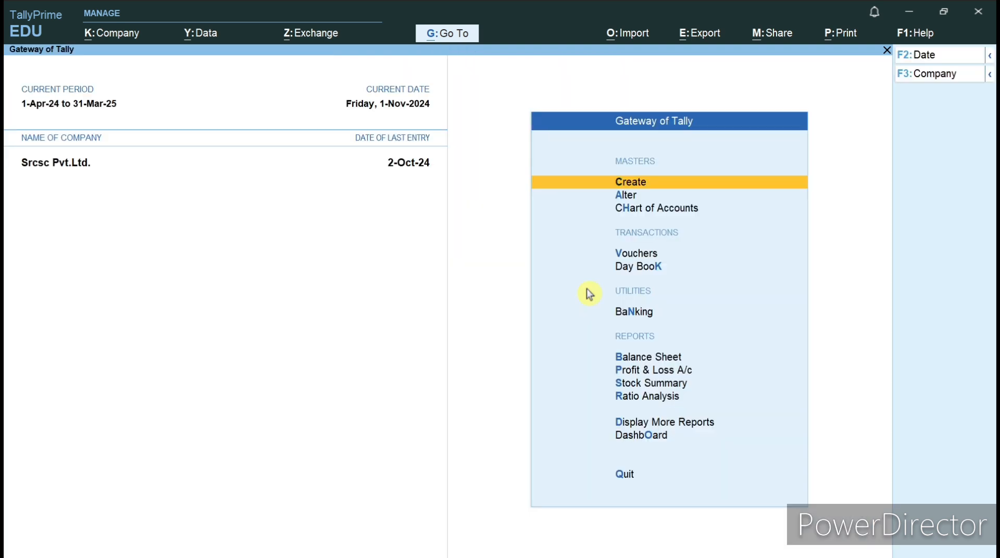
Open a new purchase voucher and set its voucher mode to Accounting Invoice
{"action": "key", "text": "Down"}
{"action": "key", "text": "Down"}
{"action": "key", "text": "Down"}
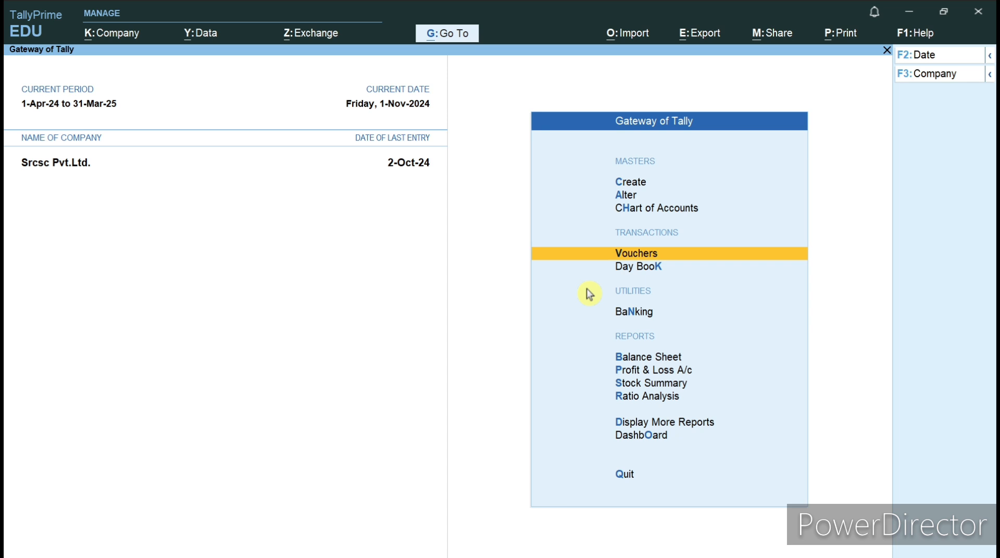
{"action": "key", "text": "Return"}
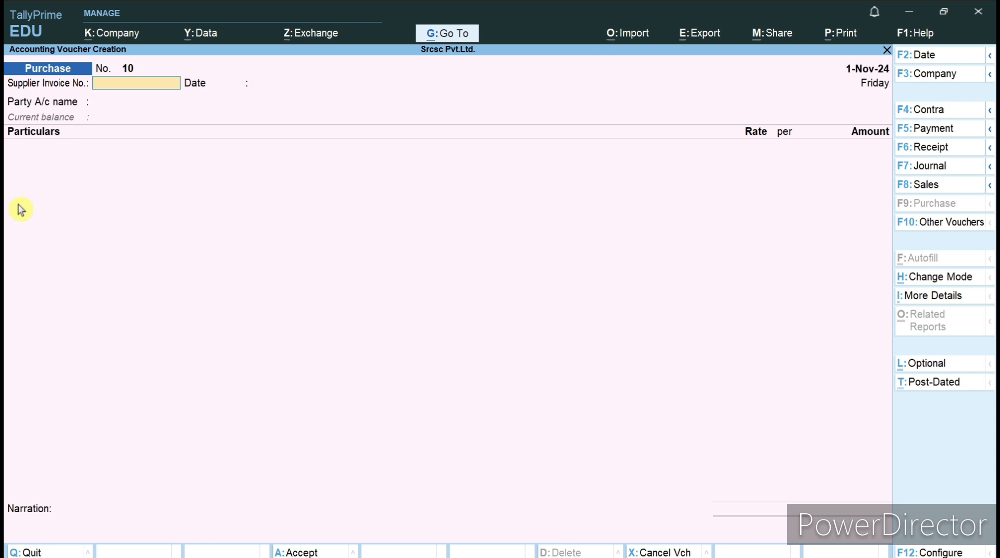
{"action": "key", "text": "ctrl"}
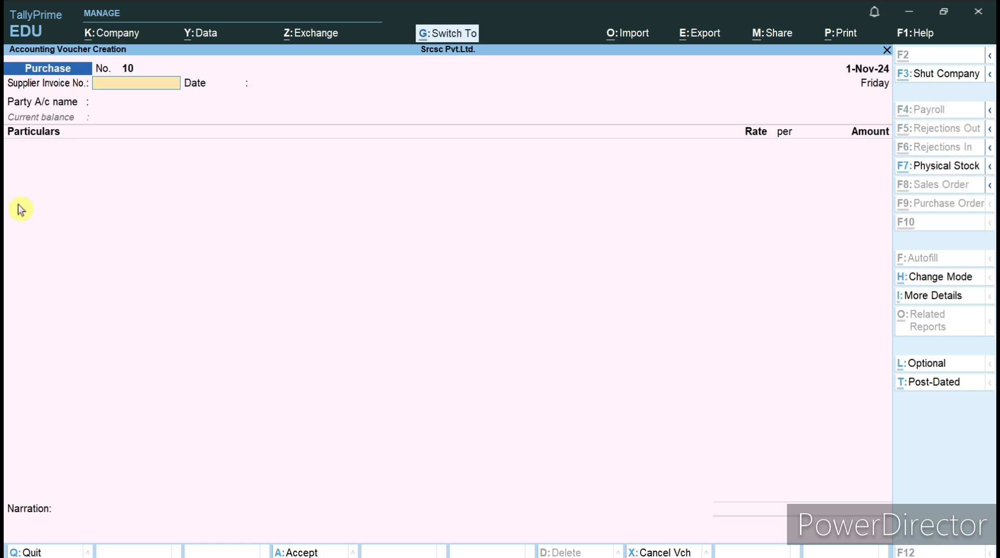
{"action": "key", "text": "ctrl+h"}
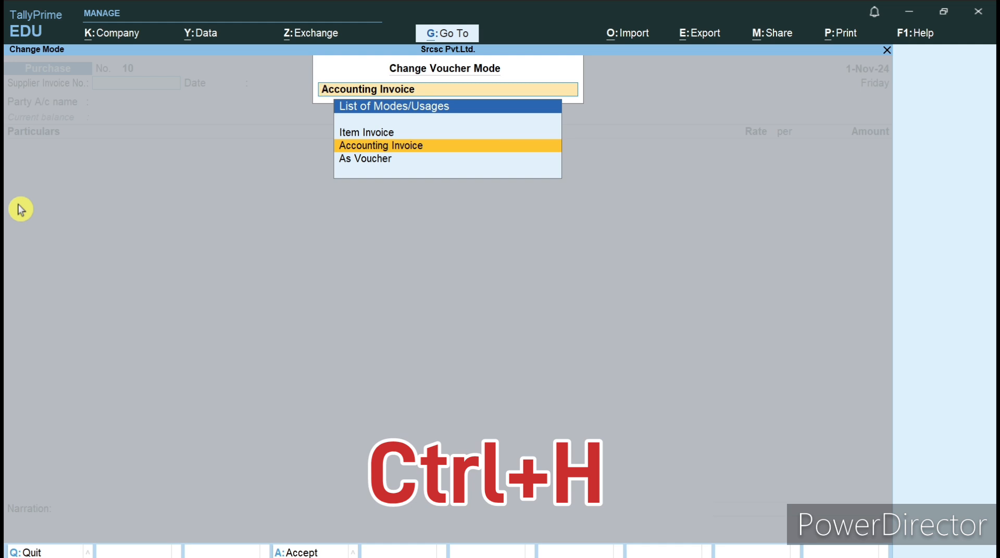
{"action": "key", "text": "Down"}
{"action": "key", "text": "Up"}
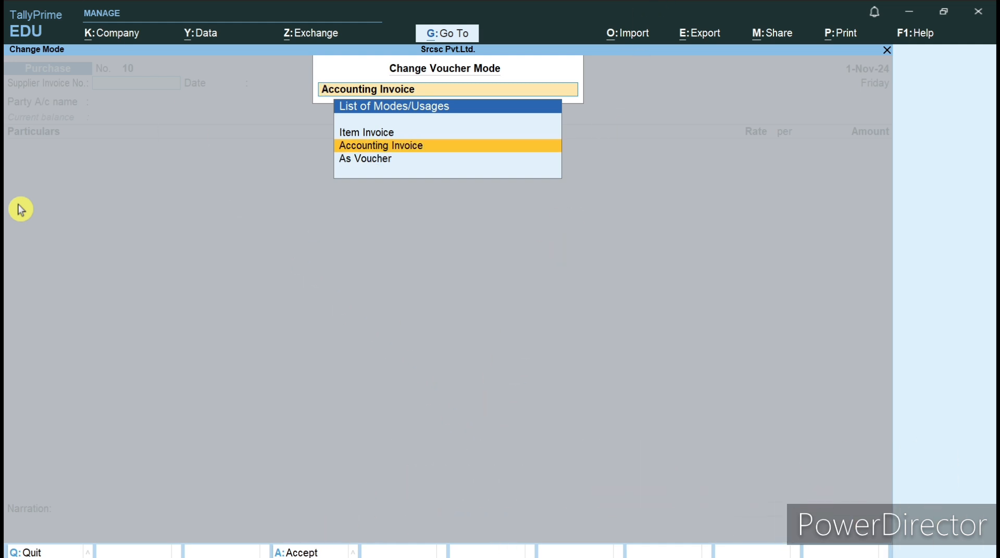
{"action": "key", "text": "Up"}
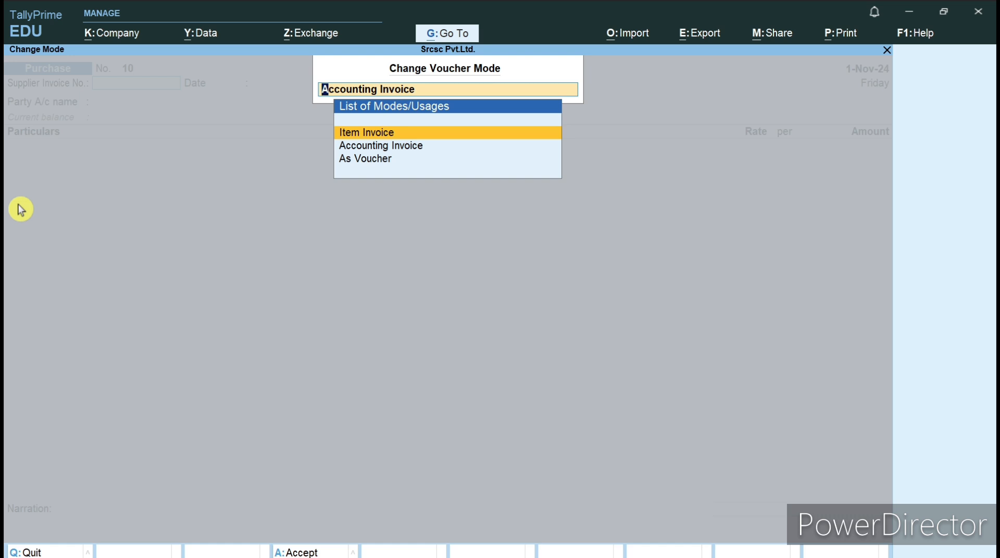
{"action": "key", "text": "Down"}
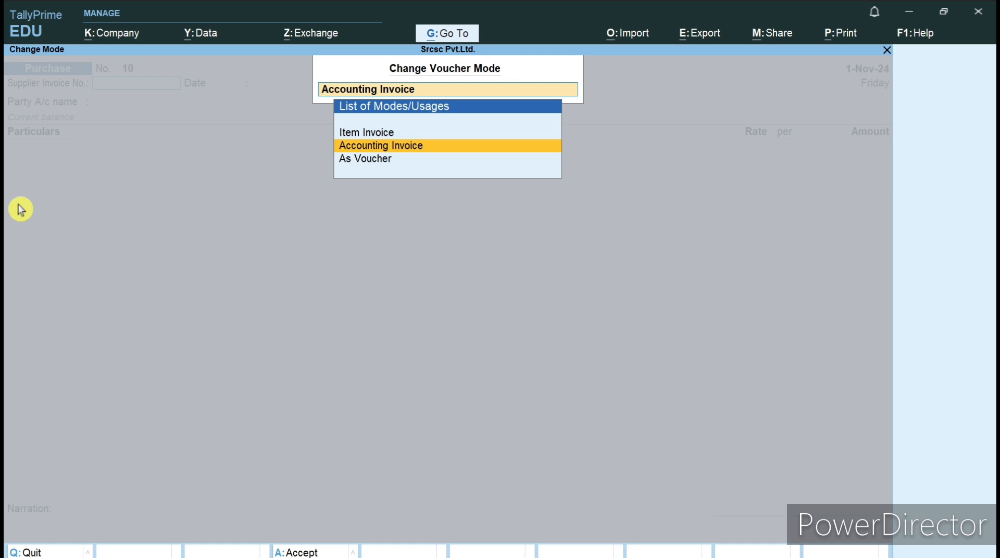
{"action": "key", "text": "Return"}
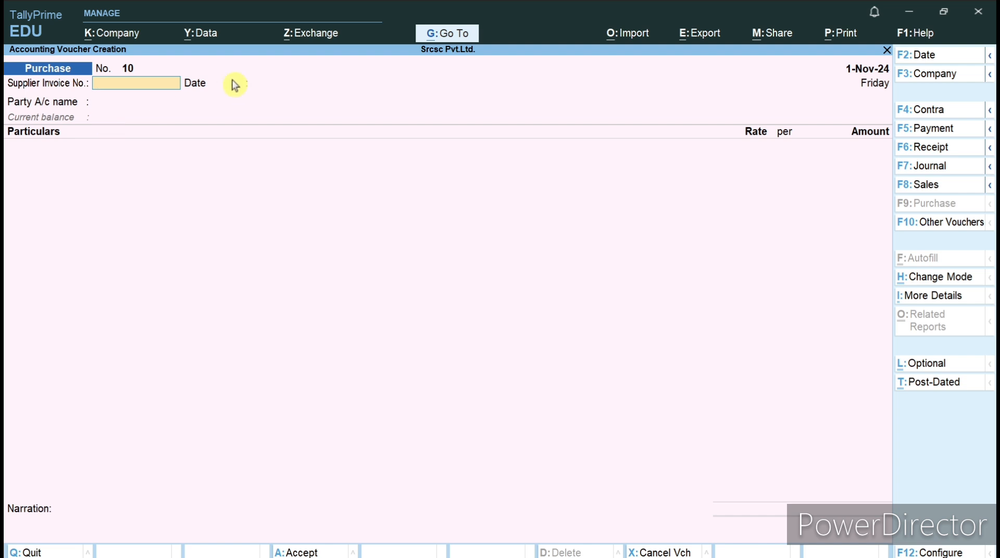
Enter supplier invoice number 25 with the date 1-Nov-24 in the purchase voucher
{"action": "type", "text": "25"}
{"action": "key", "text": "Return"}
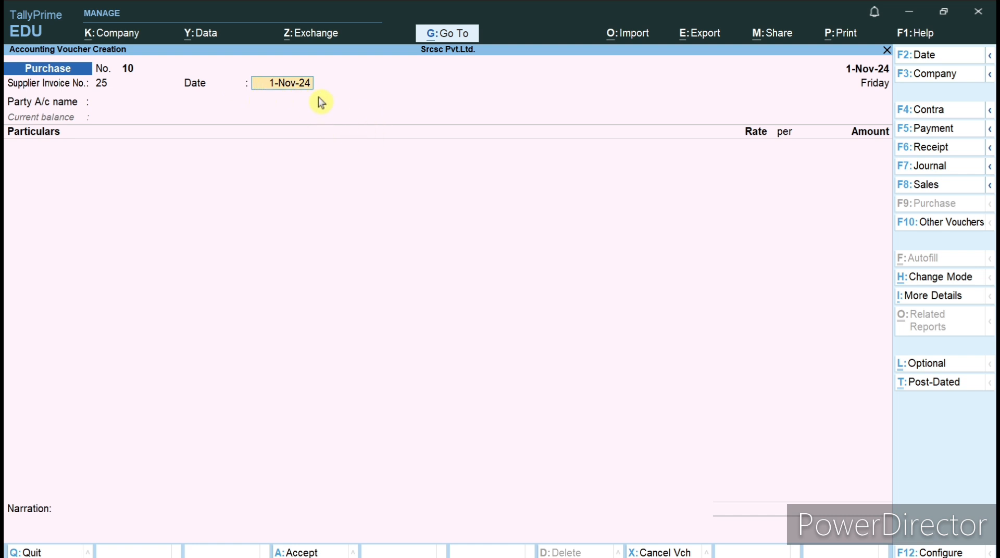
{"action": "key", "text": "Return"}
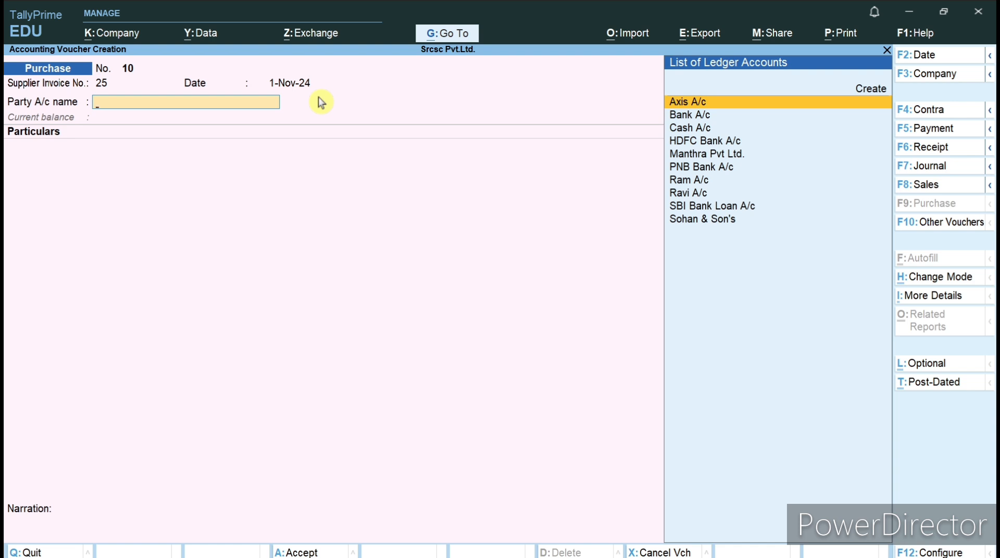
Set the voucher's party account to Cash A/c, leaving the receipt details blank and accepting the default party details
{"action": "key", "text": "Down"}
{"action": "key", "text": "Down"}
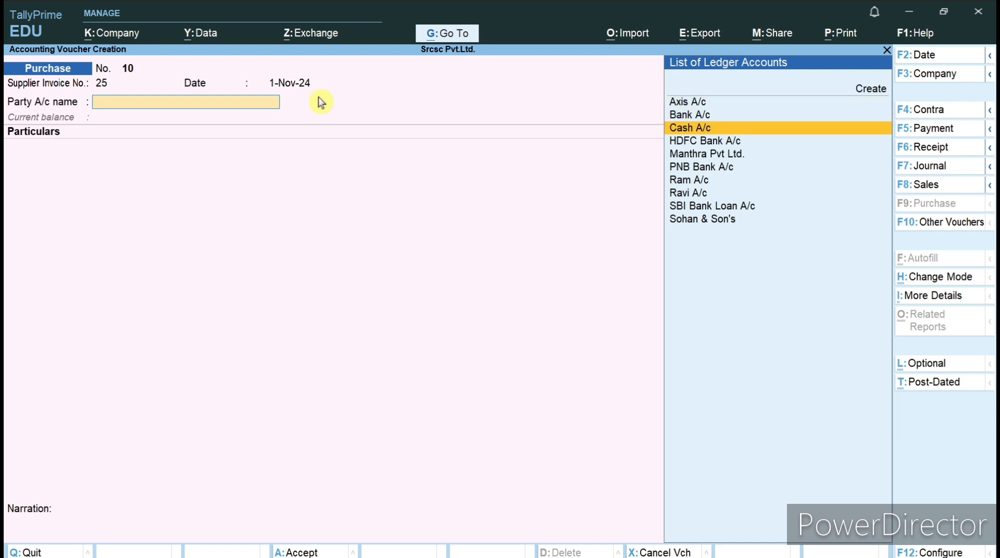
{"action": "key", "text": "Return"}
{"action": "key", "text": "Return"}
{"action": "key", "text": "Return"}
{"action": "key", "text": "Return"}
{"action": "key", "text": "Return"}
{"action": "key", "text": "Return"}
{"action": "key", "text": "Return"}
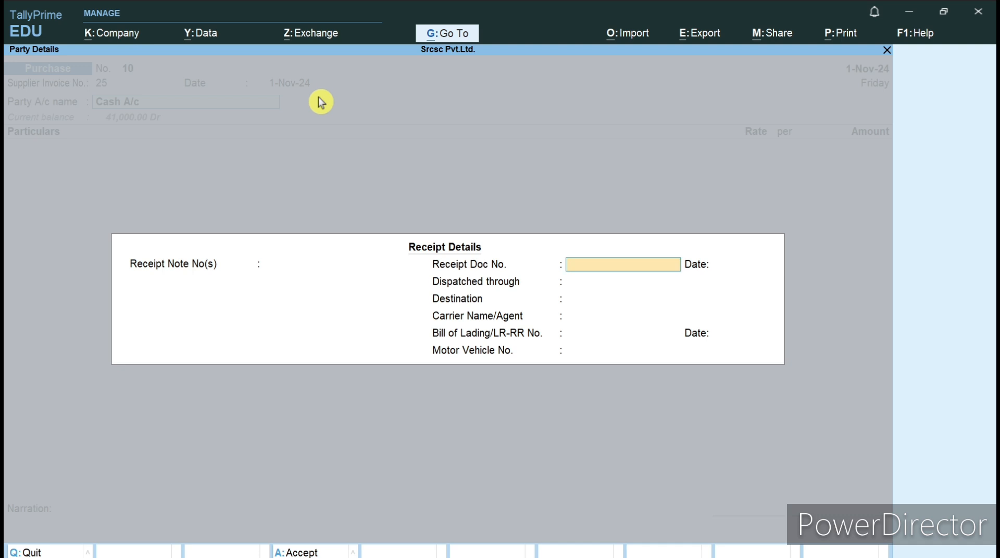
{"action": "key", "text": "Return"}
{"action": "key", "text": "Return"}
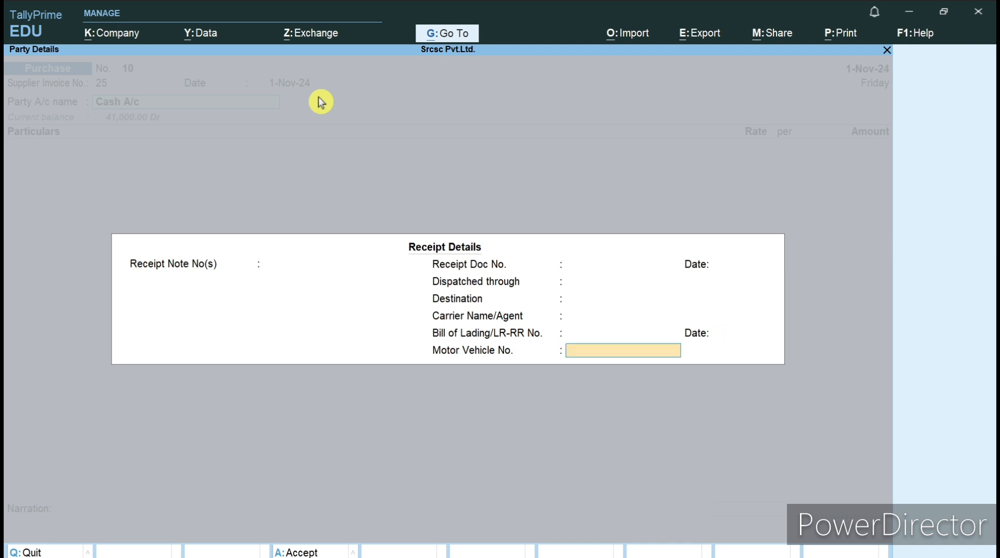
{"action": "key", "text": "Return"}
{"action": "key", "text": "Return"}
{"action": "key", "text": "Return"}
{"action": "key", "text": "Return"}
{"action": "key", "text": "Return"}
{"action": "key", "text": "Return"}
{"action": "key", "text": "Return"}
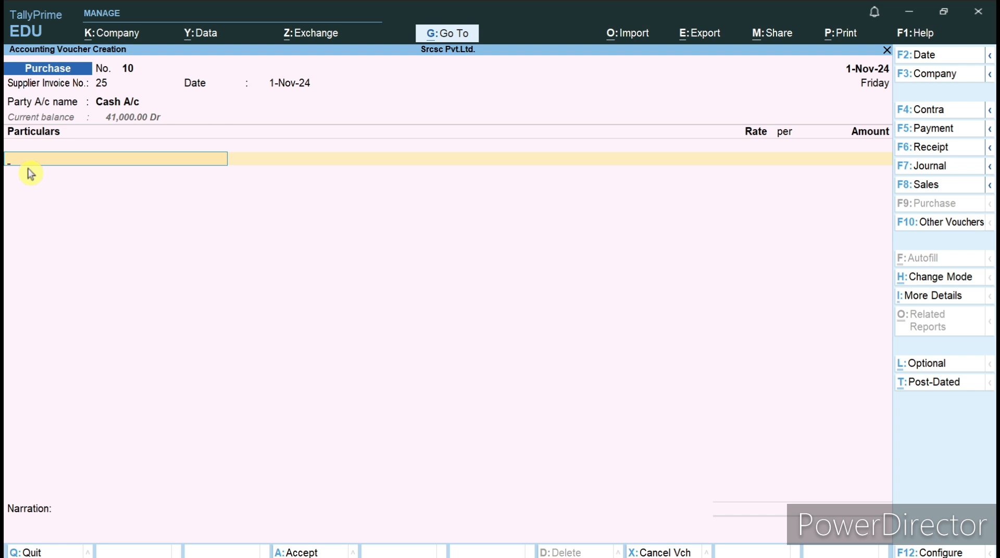
Add a Purchase A/c line with an amount of 10,000 to the voucher's particulars
{"action": "type", "text": "Pu"}
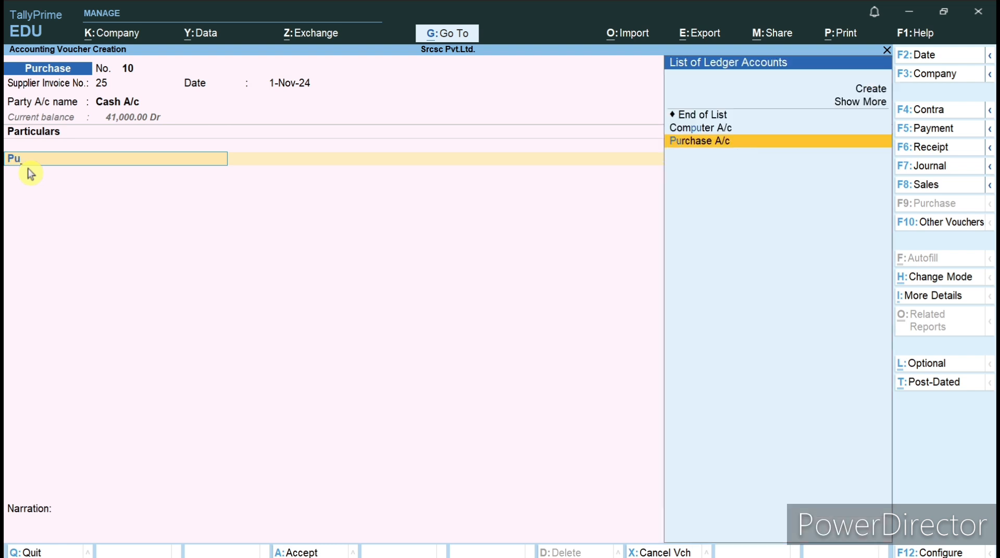
{"action": "key", "text": "Return"}
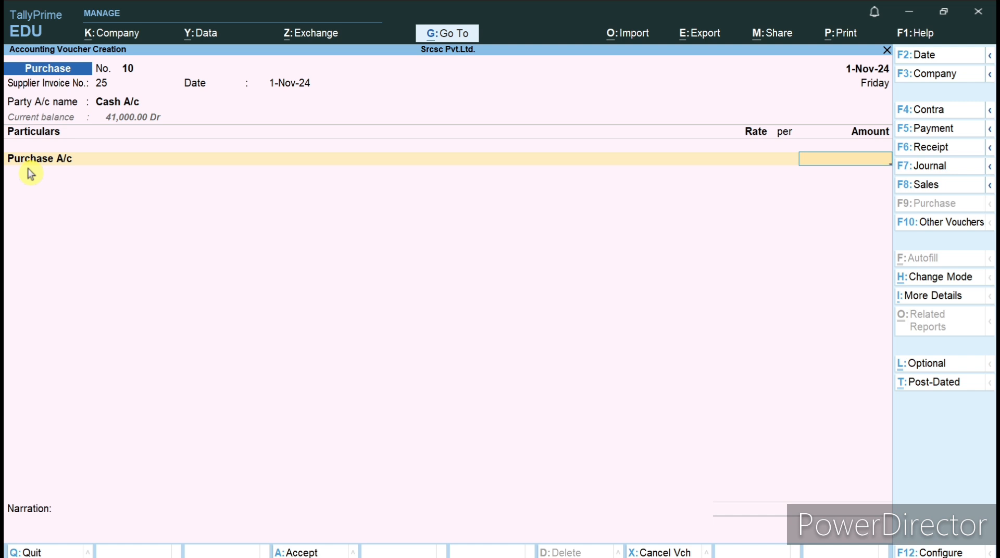
{"action": "type", "text": "10000"}
{"action": "key", "text": "Return"}
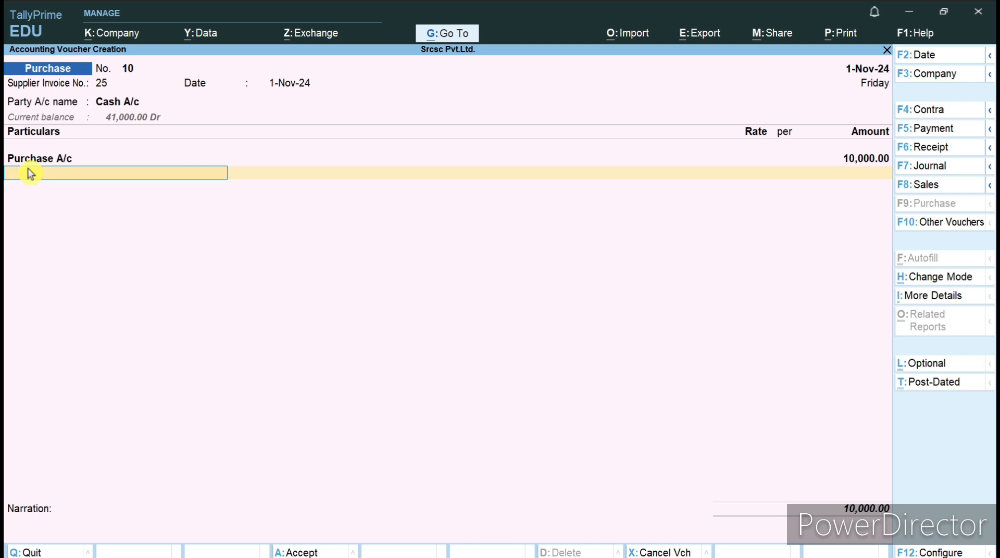
Add a Dis Rec A/c line with an amount of 1,000 to the voucher's particulars
{"action": "type", "text": "Dis"}
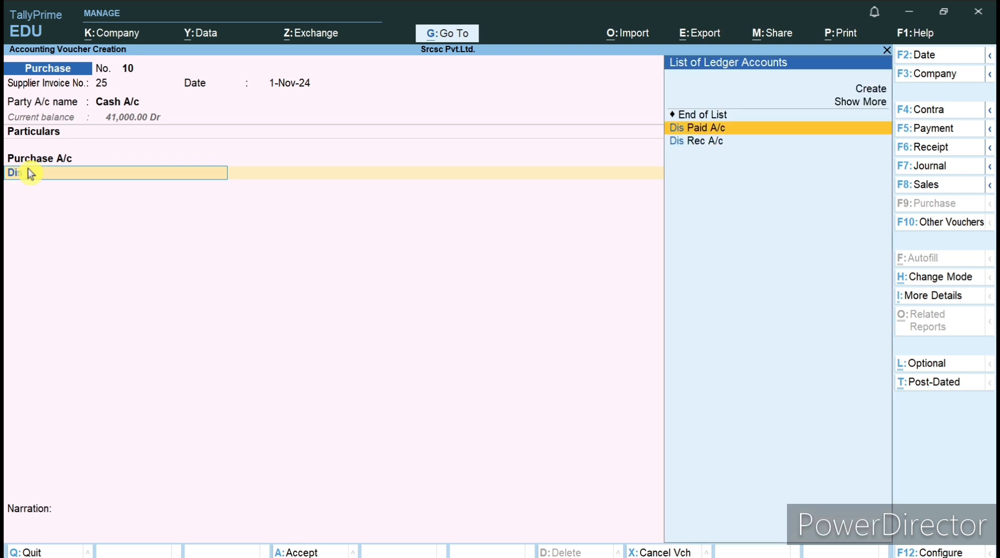
{"action": "key", "text": "Down"}
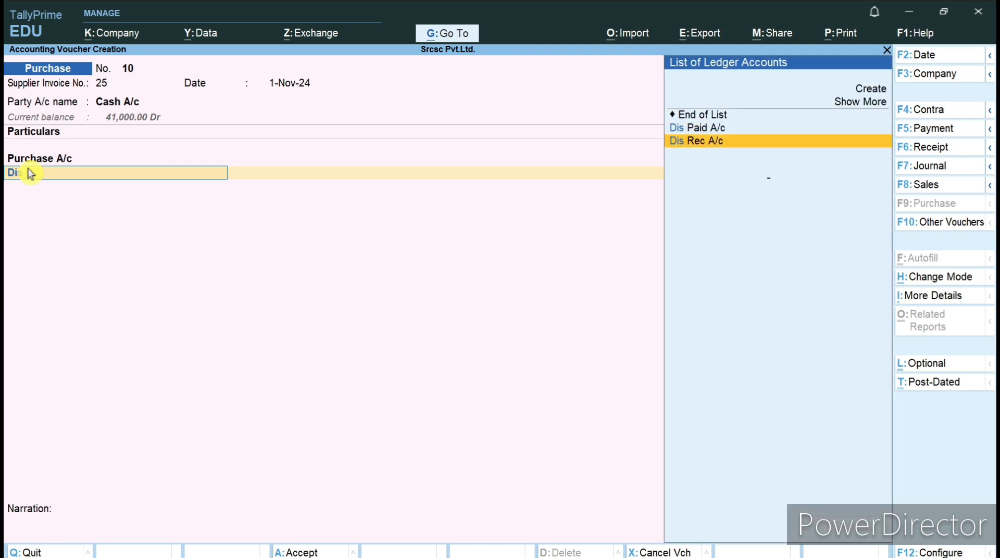
{"action": "key", "text": "Return"}
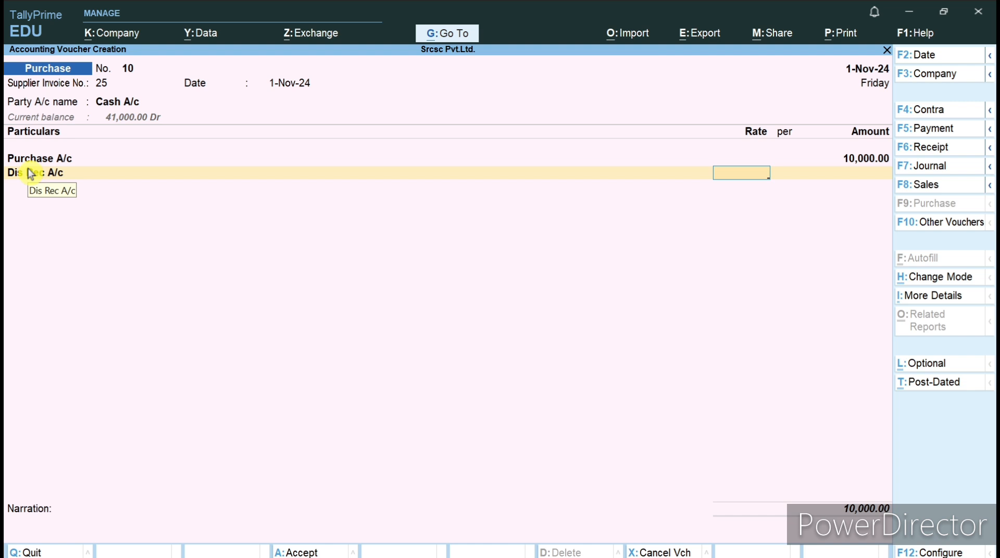
{"action": "key", "text": "Return"}
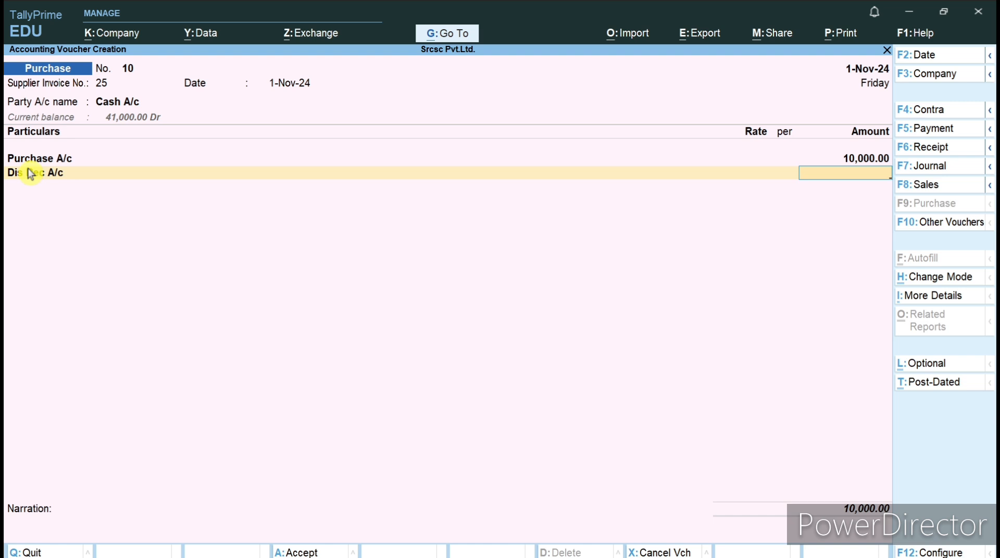
{"action": "type", "text": "1000"}
{"action": "key", "text": "Return"}
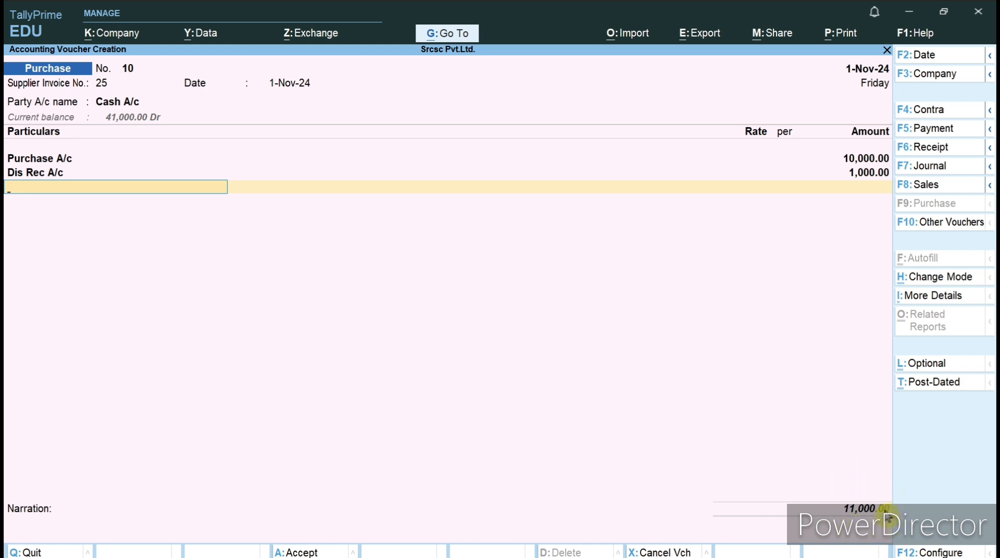
Set the rate of the Dis Rec A/c line to -10% so the discount is deducted from the purchase
{"action": "key", "text": "BackSpace"}
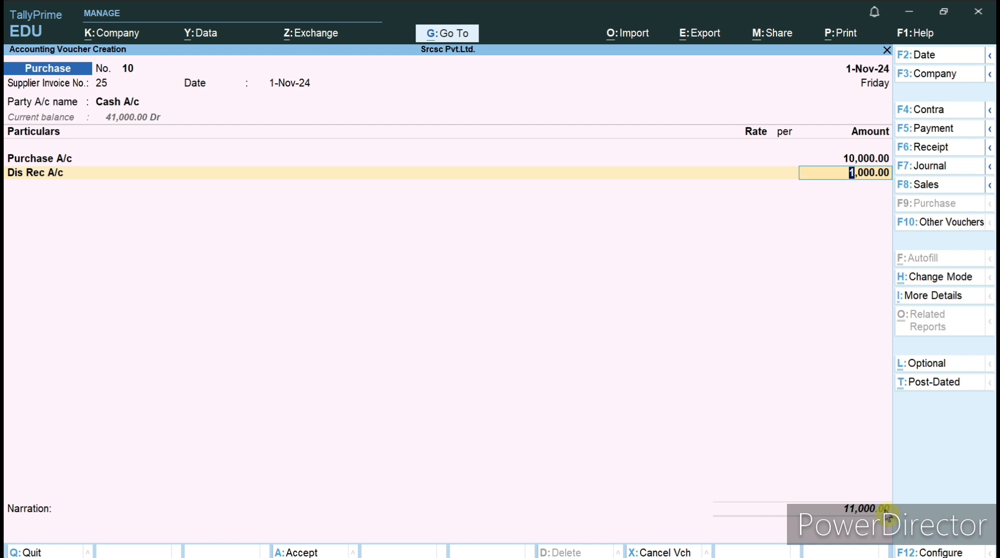
{"action": "key", "text": "BackSpace"}
{"action": "key", "text": "BackSpace"}
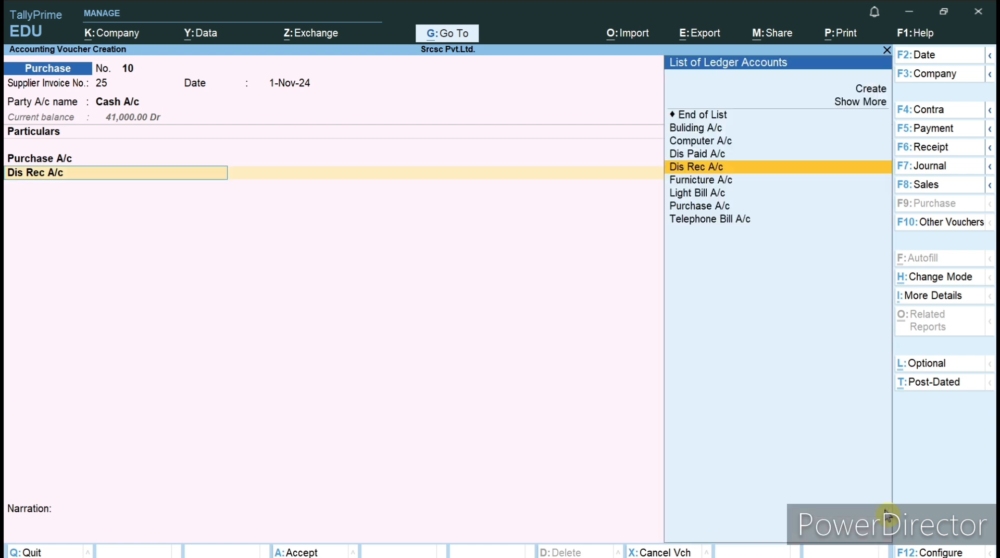
{"action": "key", "text": "BackSpace"}
{"action": "key", "text": "Return"}
{"action": "key", "text": "Return"}
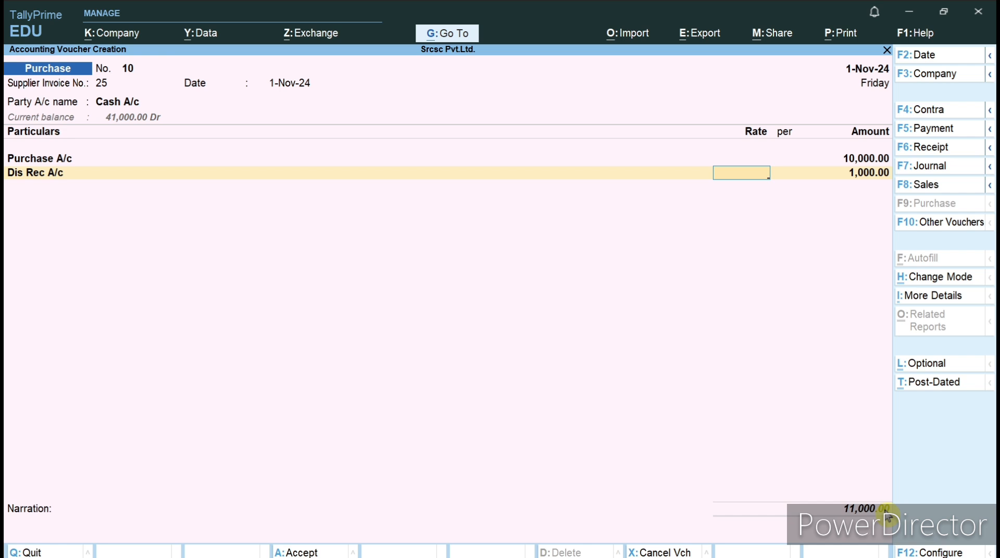
{"action": "key", "text": "BackSpace"}
{"action": "key", "text": "BackSpace"}
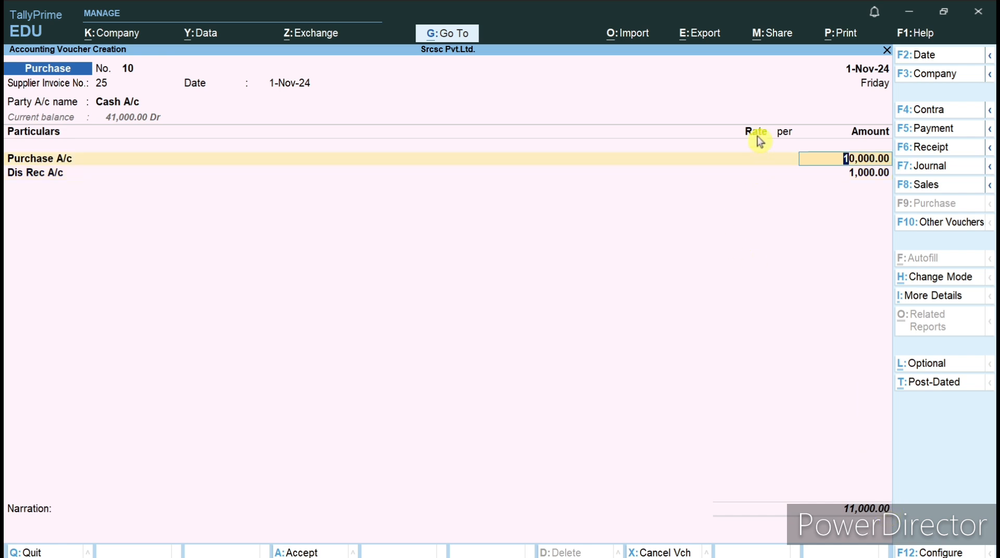
{"action": "key", "text": "Return"}
{"action": "key", "text": "Return"}
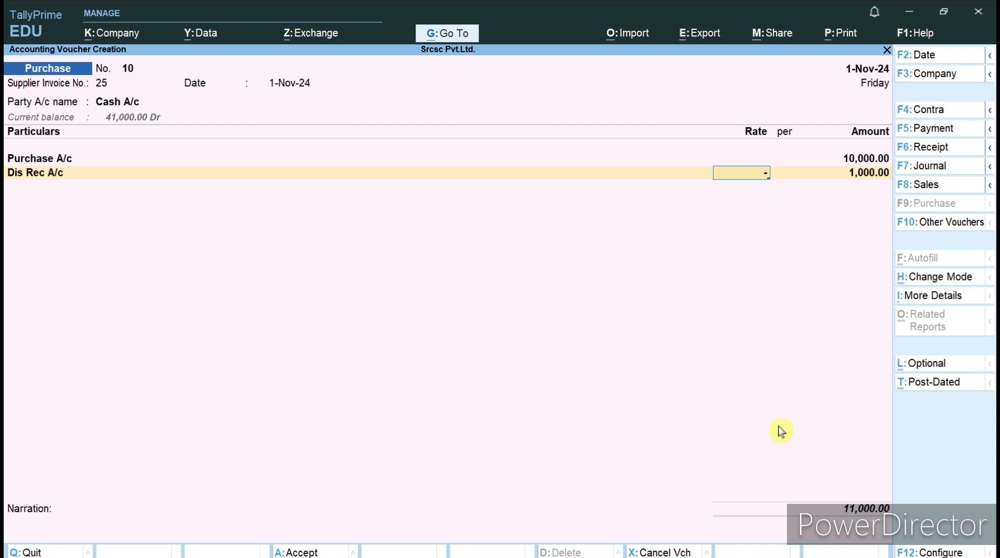
{"action": "type", "text": "-)10 "}
{"action": "type", "text": "%"}
{"action": "key", "text": "Return"}
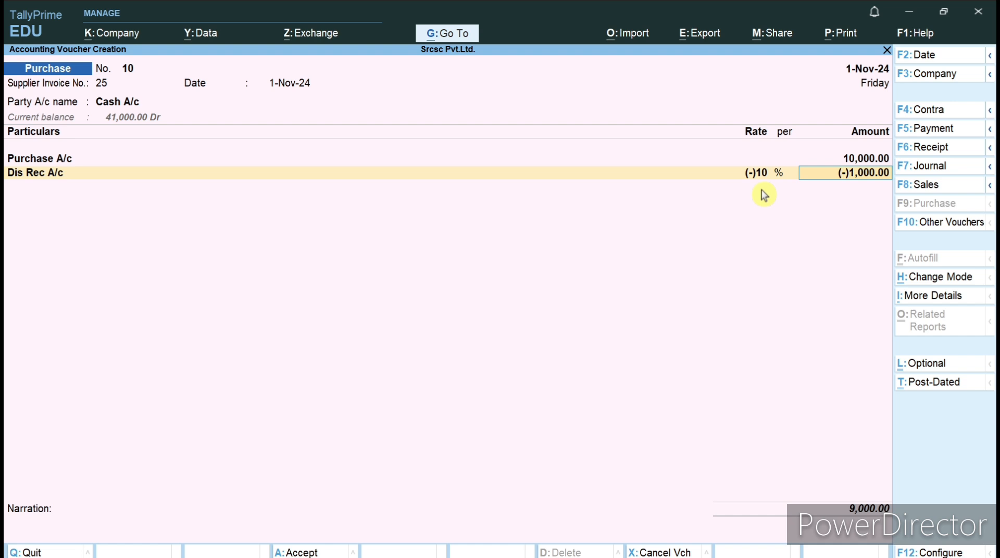
{"action": "key", "text": "shift+Tab"}
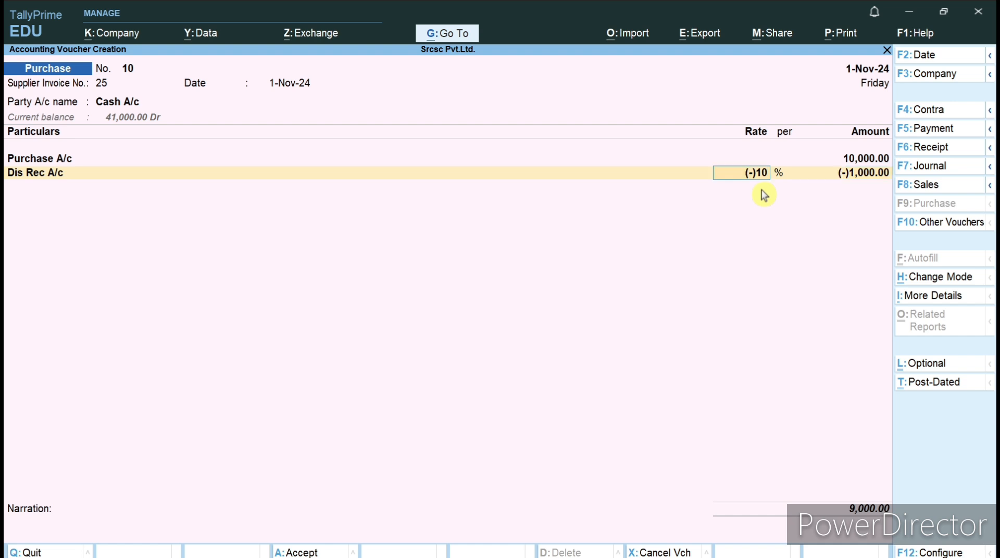
{"action": "key", "text": "Return"}
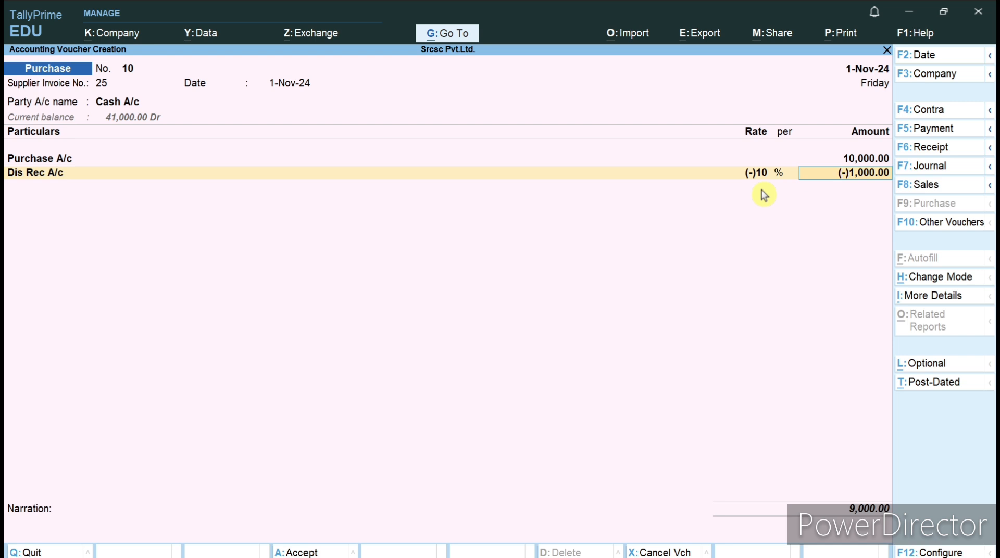
Change the purchase voucher's mode to As Voucher
{"action": "key", "text": "Up"}
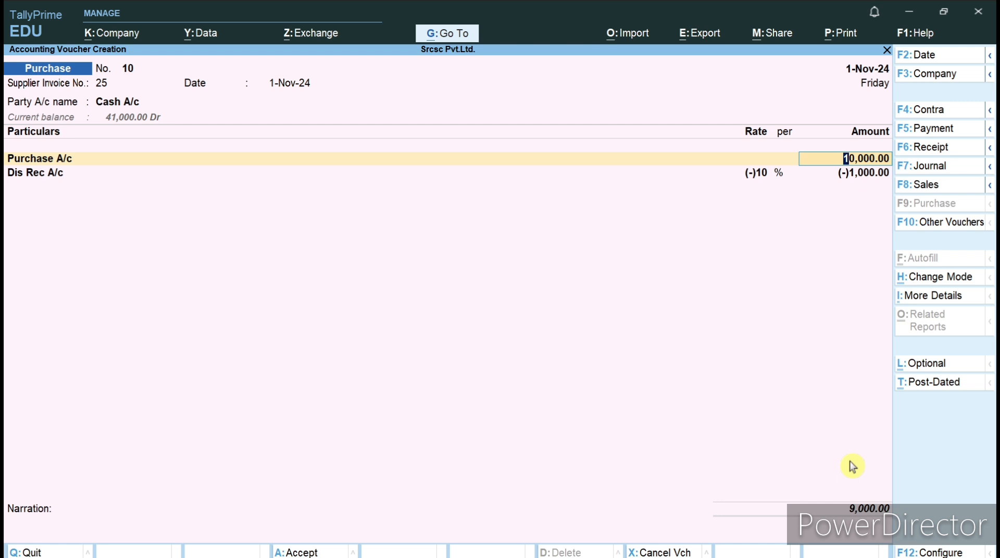
{"action": "key", "text": "ctrl+h"}
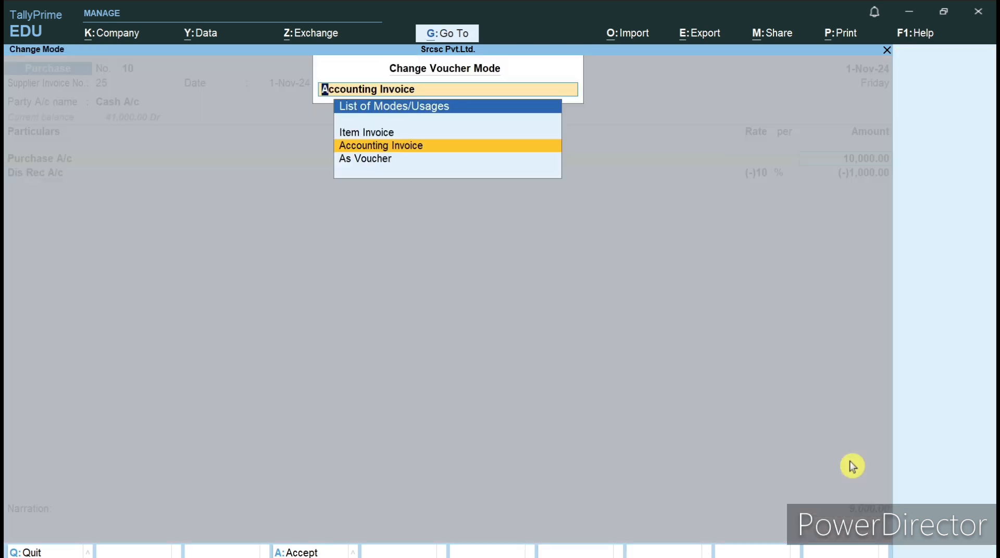
{"action": "key", "text": "Down"}
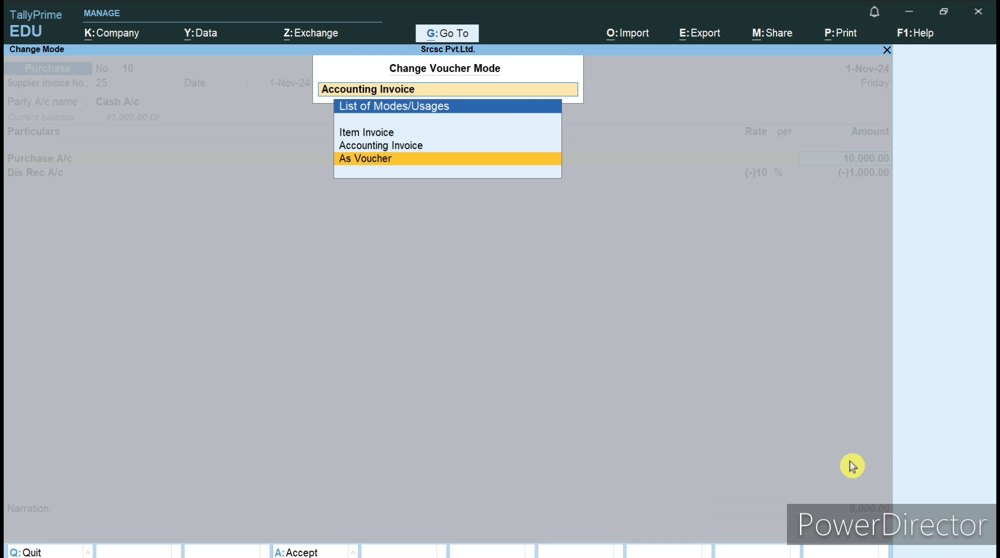
{"action": "key", "text": "Return"}
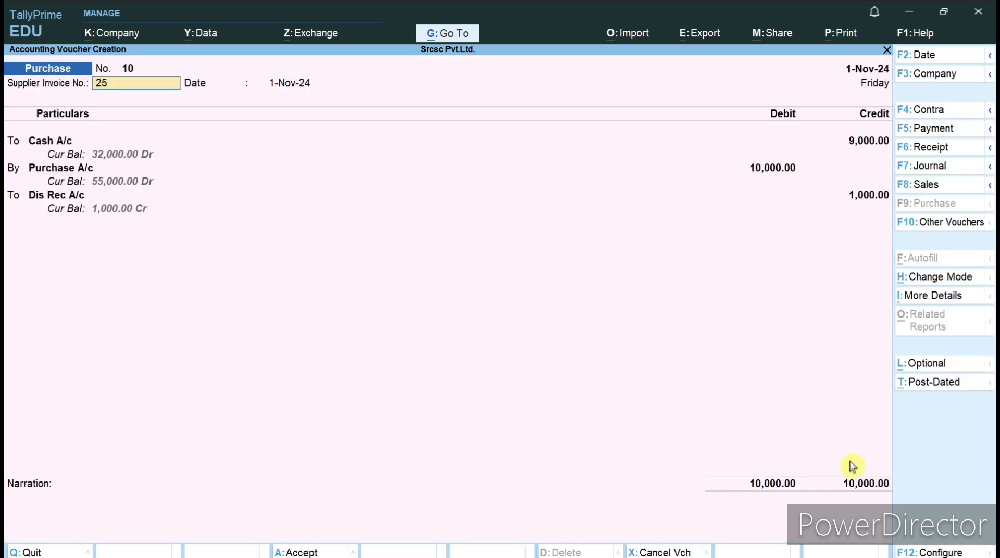
Go through the invoice number, date and Cash A/c entry in the As Voucher layout, leaving the receipt details blank
{"action": "key", "text": "Return"}
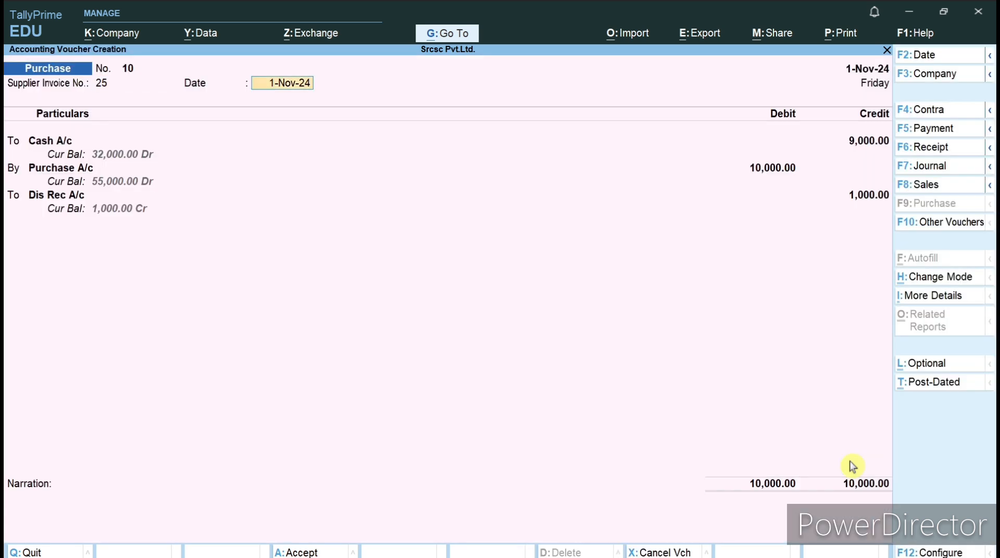
{"action": "key", "text": "Return"}
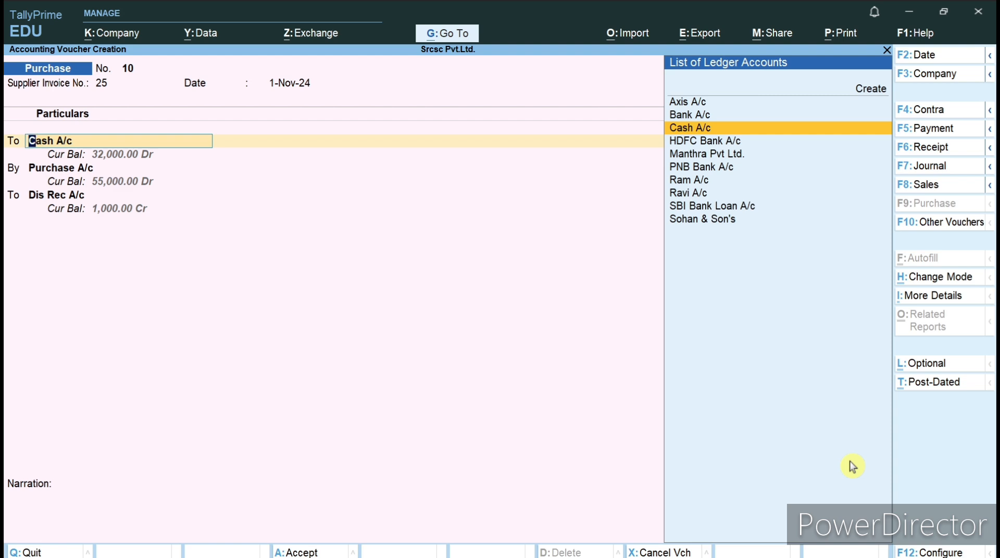
{"action": "key", "text": "Return"}
{"action": "key", "text": "Return"}
{"action": "key", "text": "Return"}
{"action": "key", "text": "Return"}
{"action": "key", "text": "Return"}
{"action": "key", "text": "Return"}
{"action": "key", "text": "Return"}
{"action": "key", "text": "Return"}
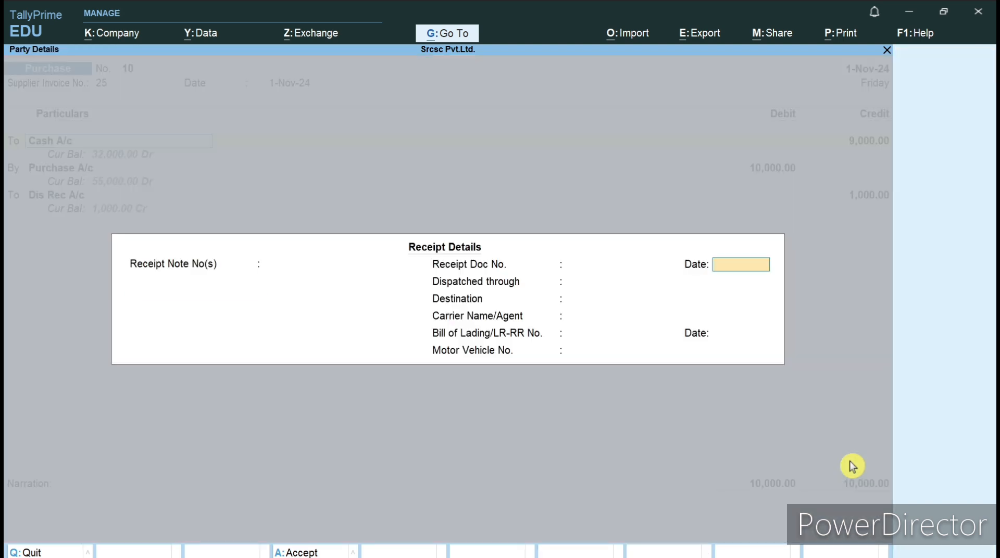
{"action": "key", "text": "Return"}
{"action": "key", "text": "Return"}
{"action": "key", "text": "Return"}
{"action": "key", "text": "Return"}
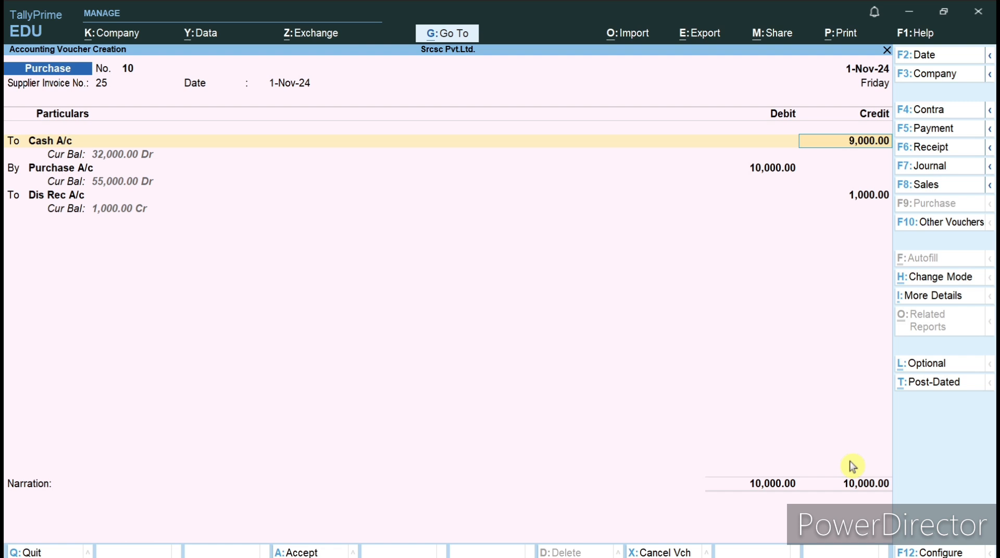
Examine the debit and credit sides of the Purchase A/c and Dis Rec A/c entries, leaving the inventory allocations empty
{"action": "key", "text": "Return"}
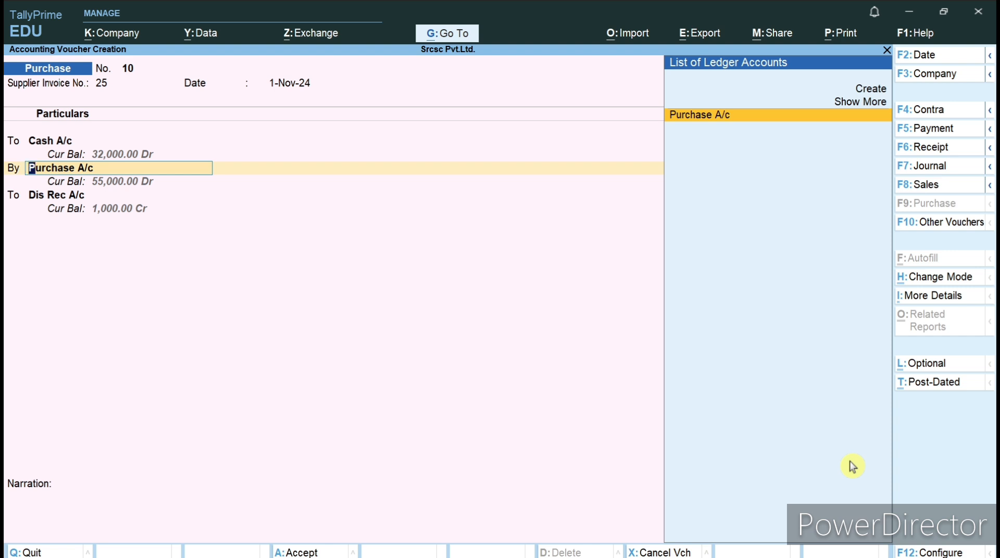
{"action": "key", "text": "Return"}
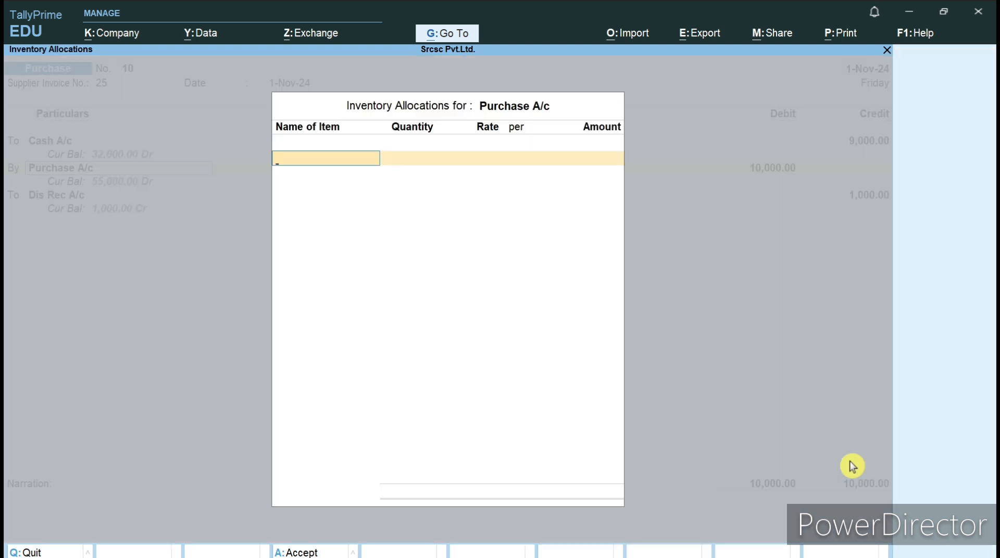
{"action": "key", "text": "Return"}
{"action": "key", "text": "Return"}
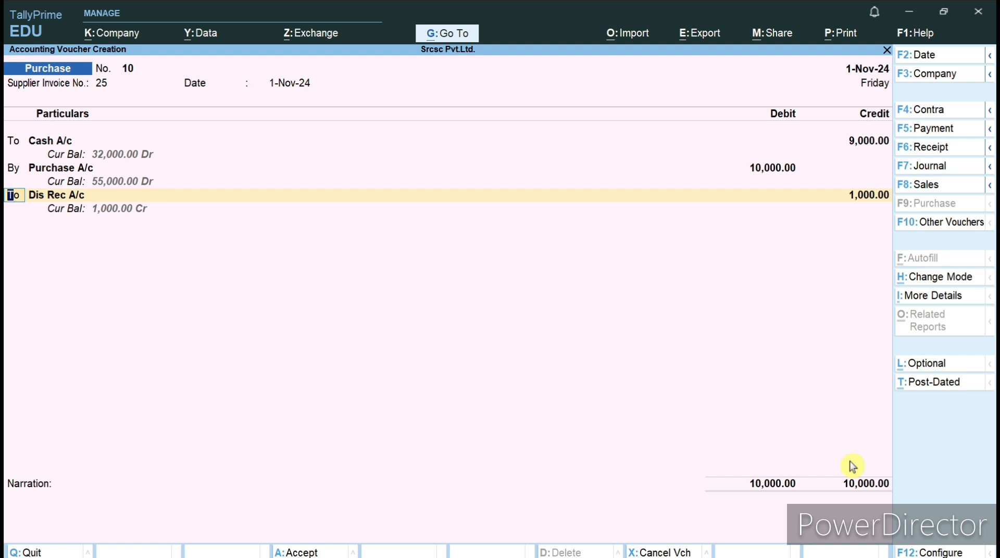
{"action": "type", "text": "to"}
{"action": "key", "text": "Return"}
{"action": "key", "text": "Return"}
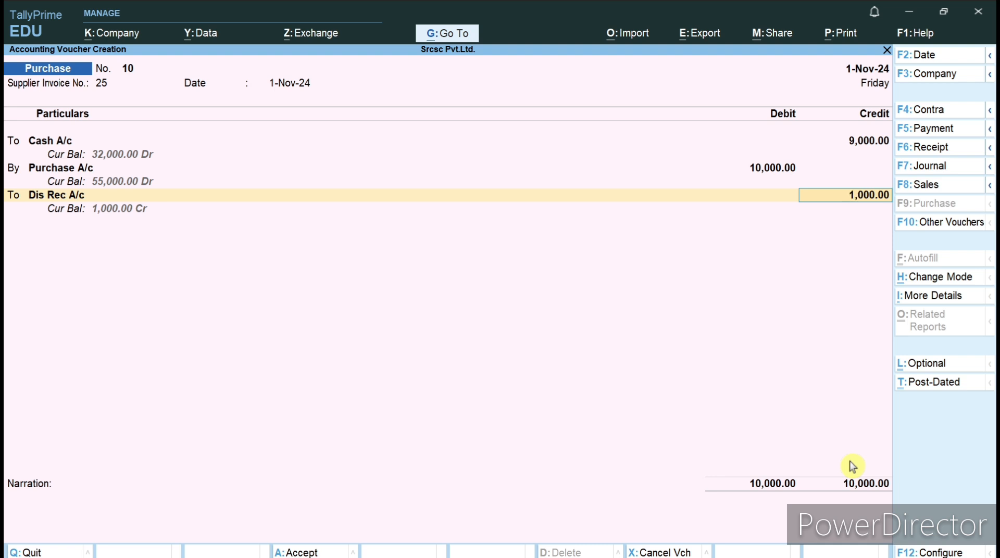
{"action": "key", "text": "Return"}
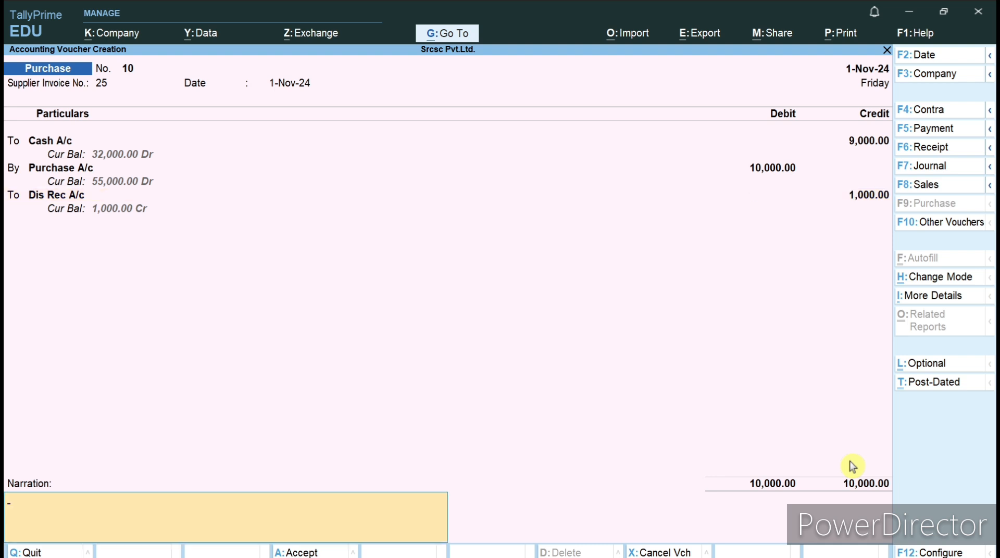
Switch the purchase voucher back to Accounting Invoice mode
{"action": "key", "text": "BackSpace"}
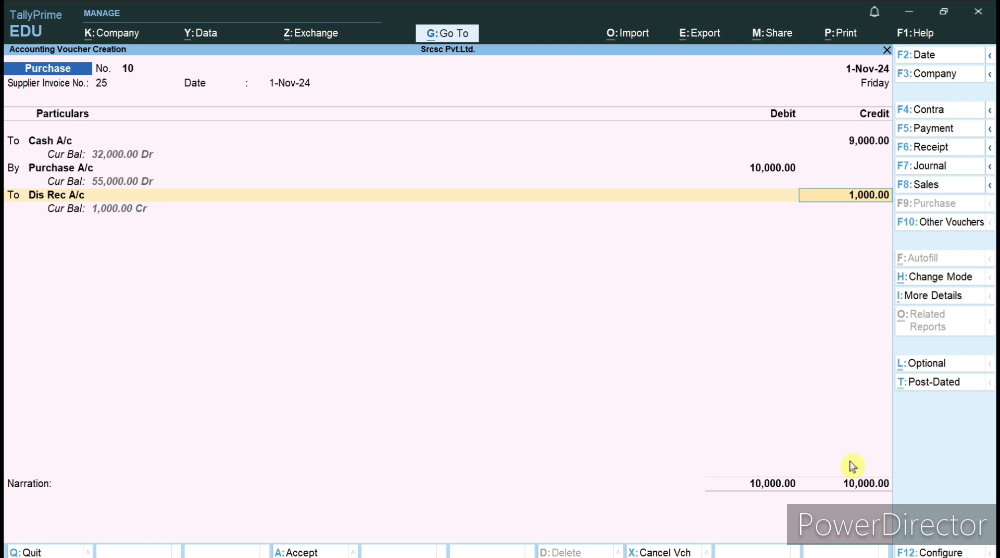
{"action": "key", "text": "ctrl"}
{"action": "key", "text": "ctrl+h"}
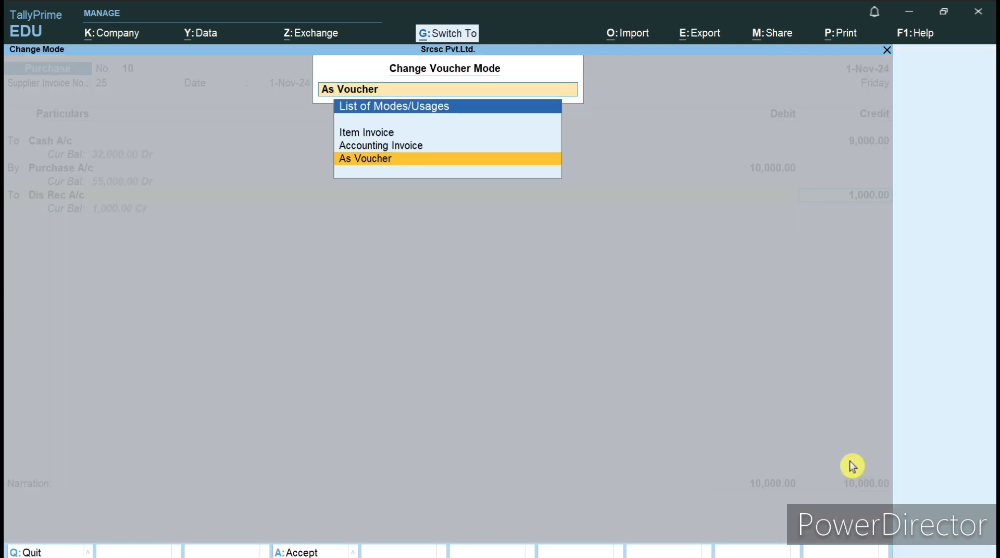
{"action": "key", "text": "Up"}
{"action": "key", "text": "Return"}
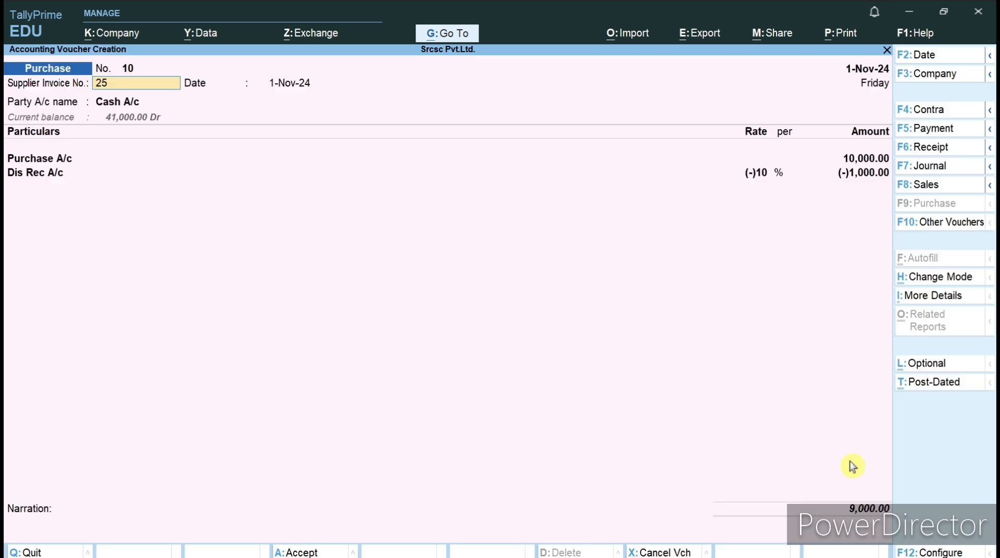
Accept the existing invoice number, date, Cash A/c party details and Purchase A/c line, leaving the receipt details blank
{"action": "key", "text": "Return"}
{"action": "key", "text": "Return"}
{"action": "key", "text": "Return"}
{"action": "key", "text": "Return"}
{"action": "key", "text": "Return"}
{"action": "key", "text": "Return"}
{"action": "key", "text": "Return"}
{"action": "key", "text": "Return"}
{"action": "key", "text": "Return"}
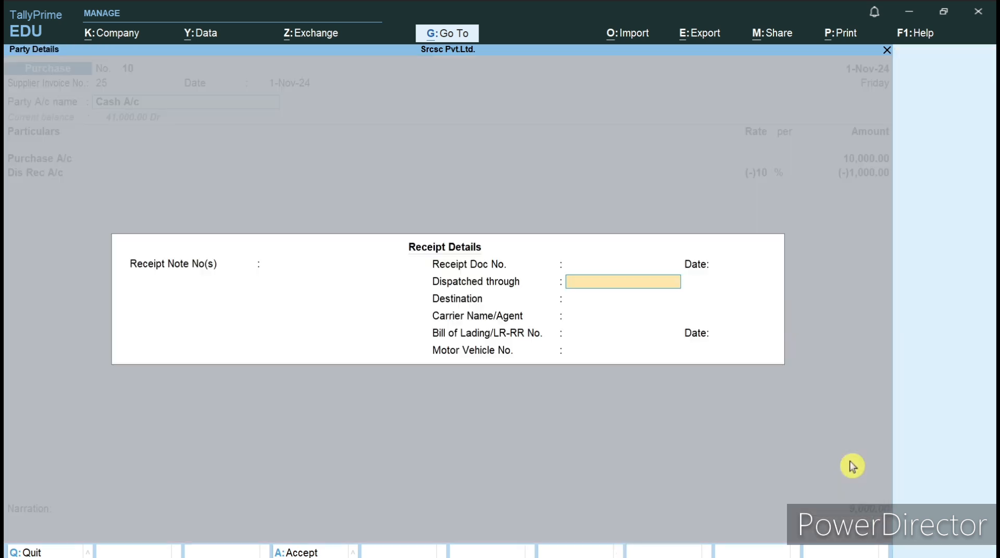
{"action": "key", "text": "Return"}
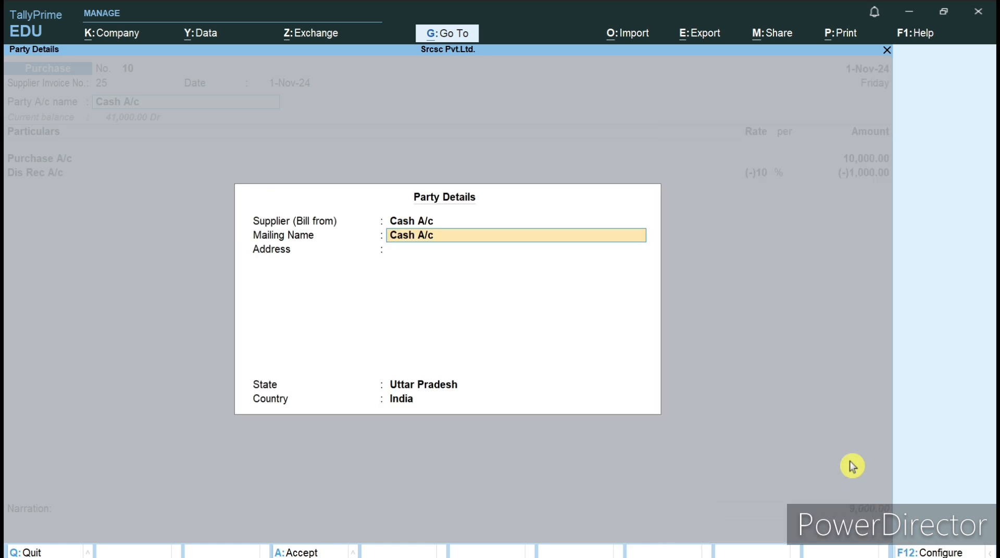
{"action": "key", "text": "Return"}
{"action": "key", "text": "Return"}
{"action": "key", "text": "Return"}
{"action": "key", "text": "Return"}
{"action": "key", "text": "Return"}
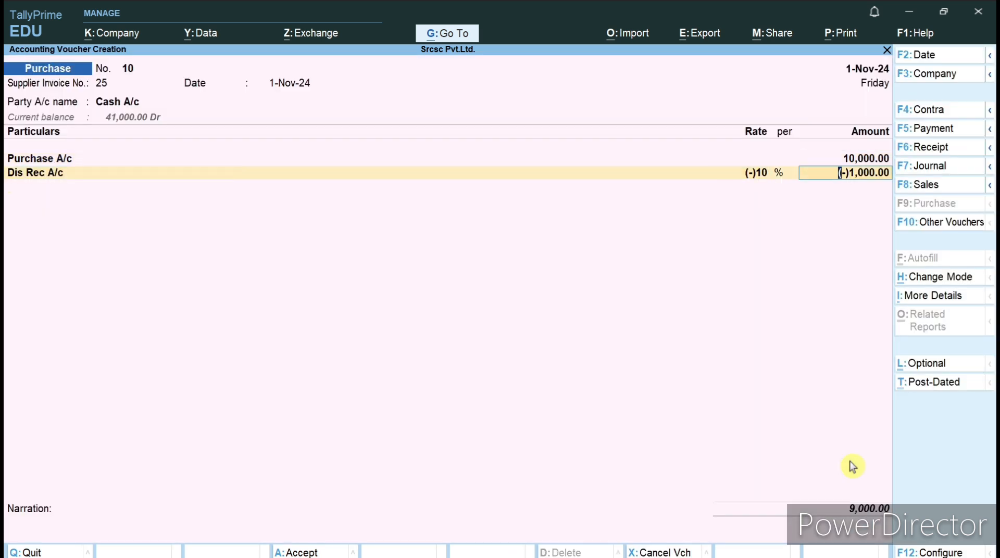
Save the purchase voucher without a narration, and quit the new blank voucher to return to the Gateway of Tally
{"action": "key", "text": "Return"}
{"action": "key", "text": "Return"}
{"action": "key", "text": "Return"}
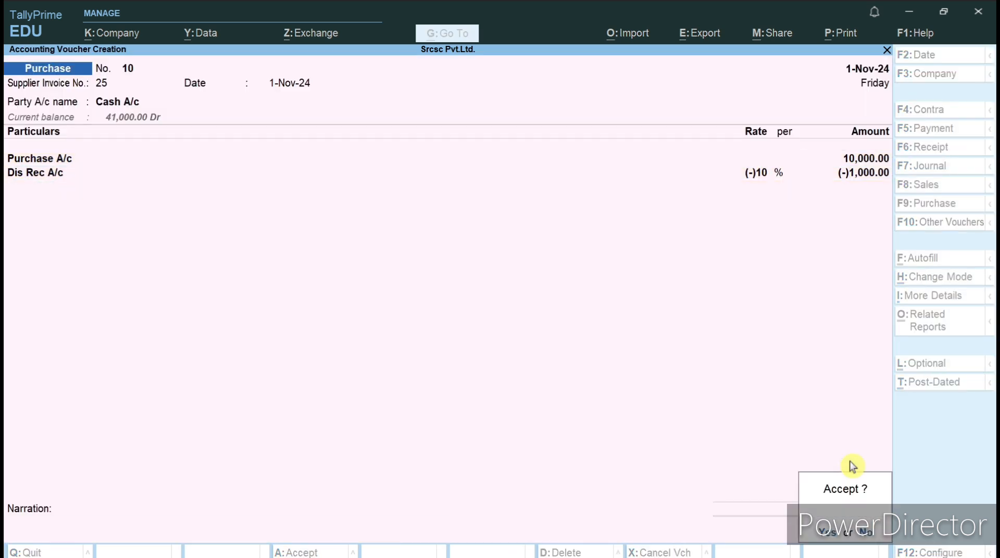
{"action": "key", "text": "Return"}
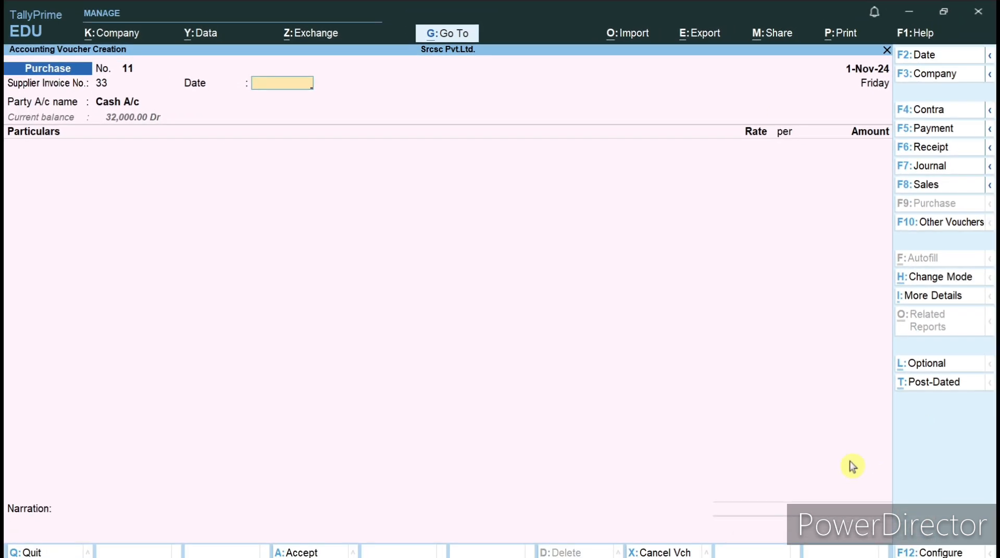
{"action": "key", "text": "Escape"}
{"action": "key", "text": "Return"}
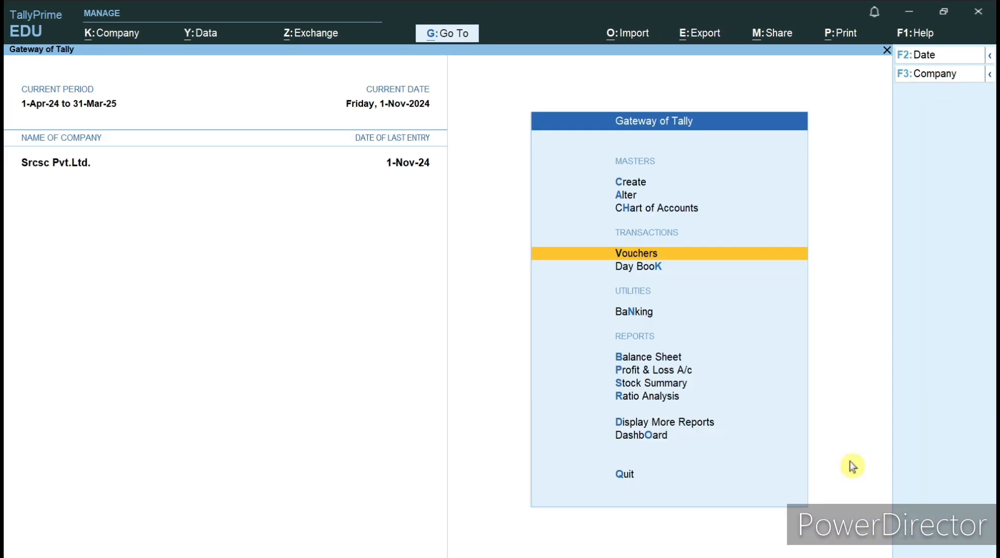
Start a sales voucher with Cash A/c as the party account
{"action": "key", "text": "Return"}
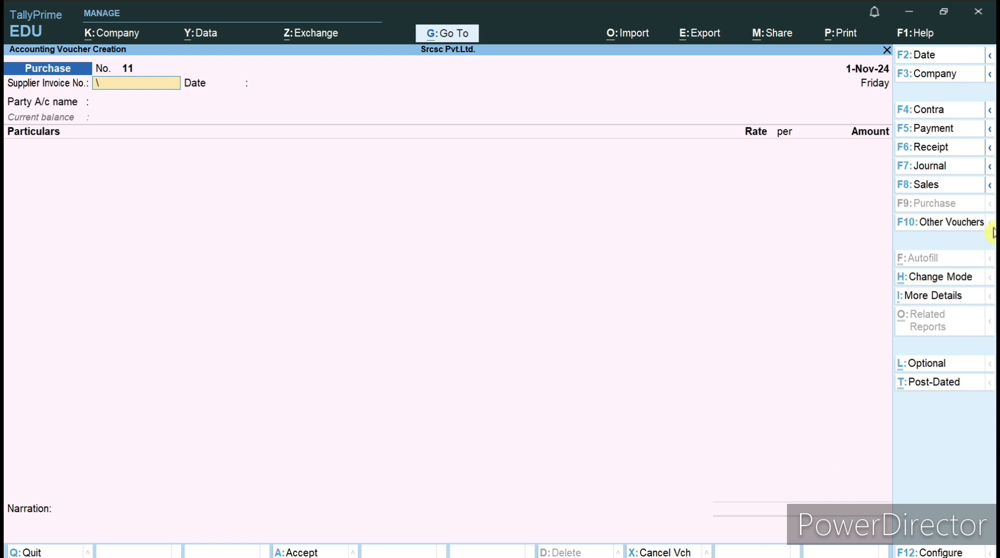
{"action": "left_click", "coordinate": [950, 185]}
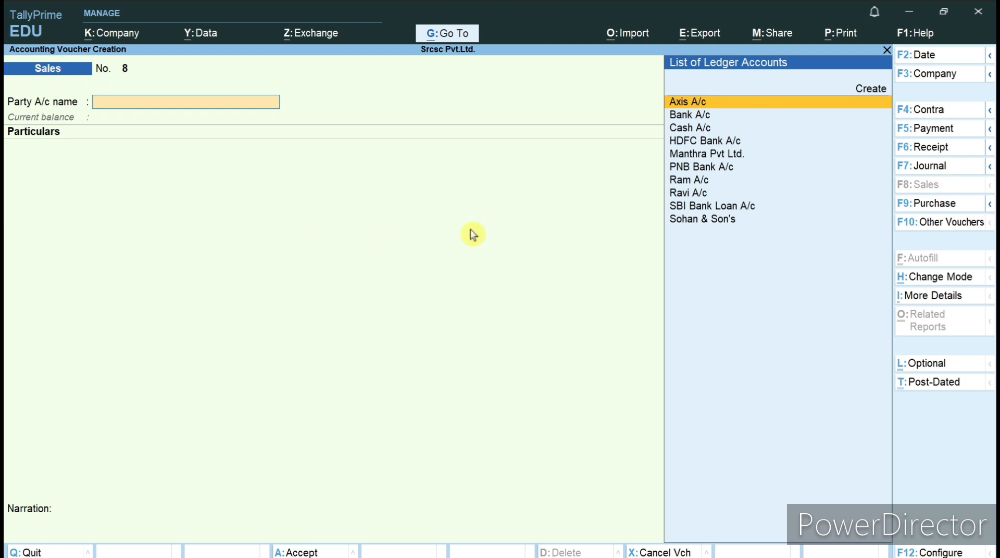
{"action": "key", "text": "Down"}
{"action": "key", "text": "Down"}
{"action": "key", "text": "Down"}
{"action": "key", "text": "Up"}
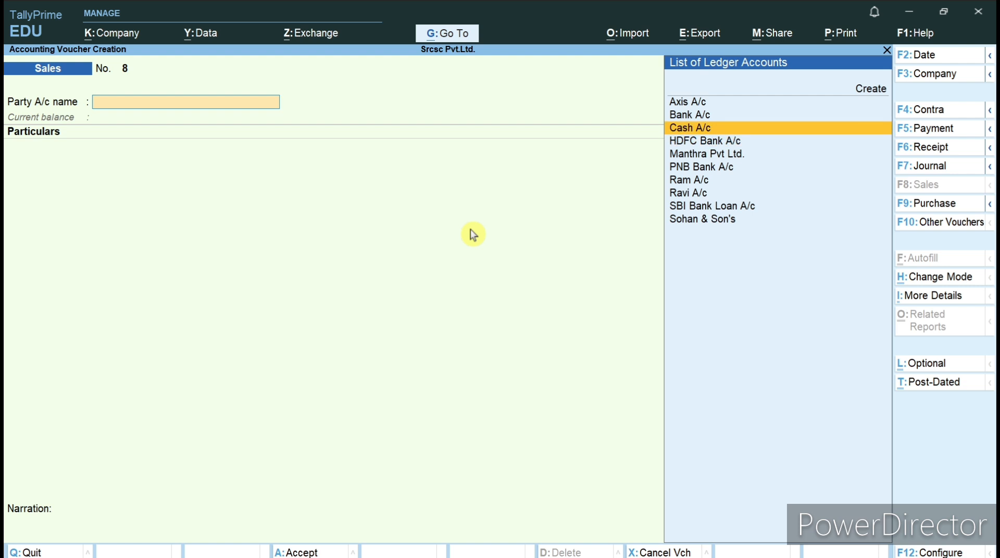
{"action": "key", "text": "Return"}
Leave the dispatch details blank and accept the default party details for the cash sale
{"action": "key", "text": "Return"}
{"action": "key", "text": "Return"}
{"action": "key", "text": "Return"}
{"action": "key", "text": "Return"}
{"action": "key", "text": "Return"}
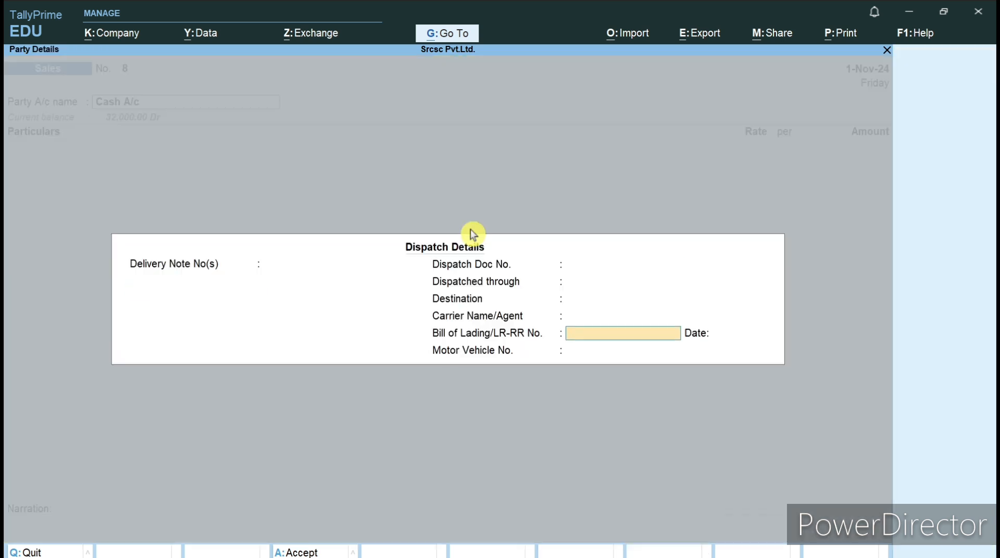
{"action": "key", "text": "Return"}
{"action": "key", "text": "Return"}
{"action": "key", "text": "Return"}
{"action": "key", "text": "Return"}
{"action": "key", "text": "Return"}
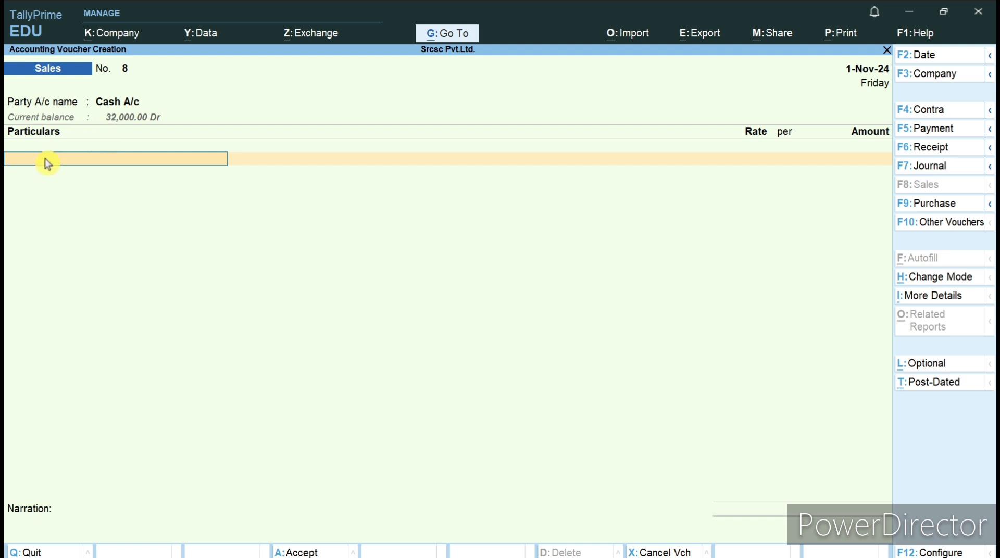
Add a Sale A/c line of 10,000 to the sales voucher
{"action": "type", "text": "Sa"}
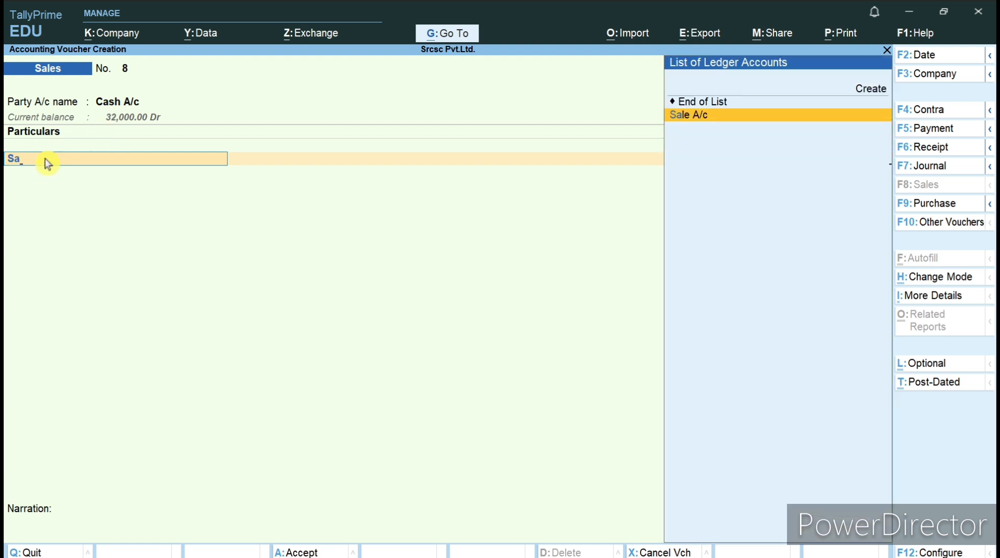
{"action": "key", "text": "Return"}
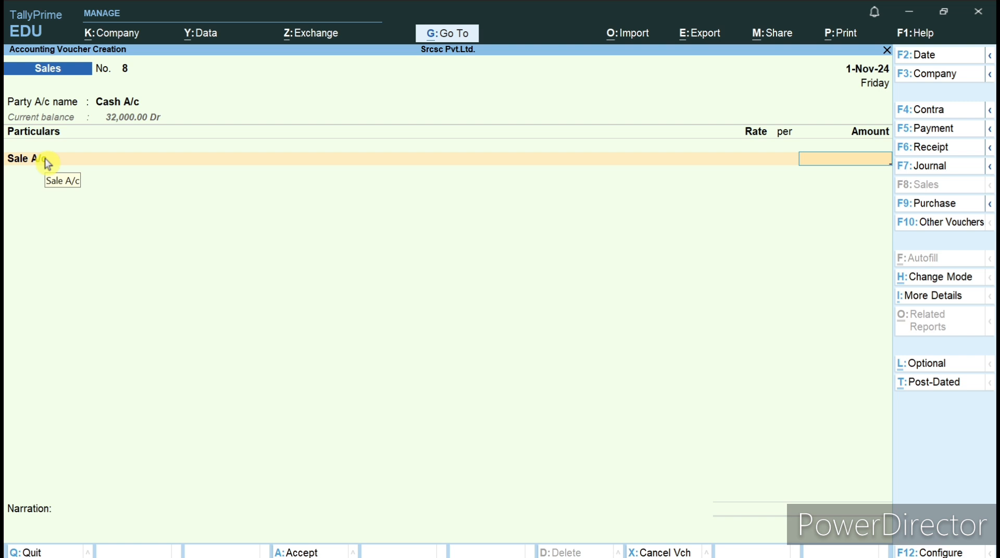
{"action": "type", "text": "10000"}
{"action": "key", "text": "Return"}
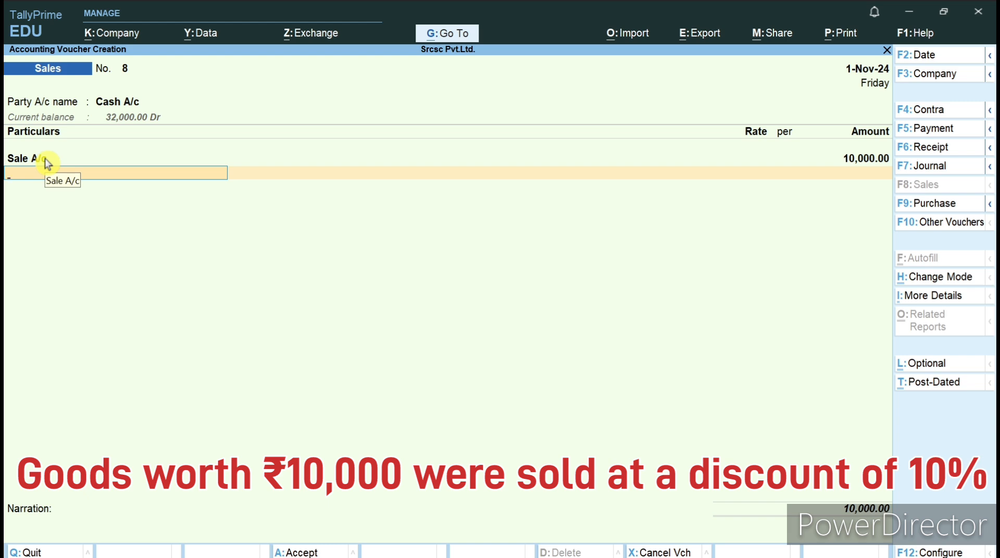
Add Dis Paid A/c below the sale line with a rate of -10%
{"action": "type", "text": "D"}
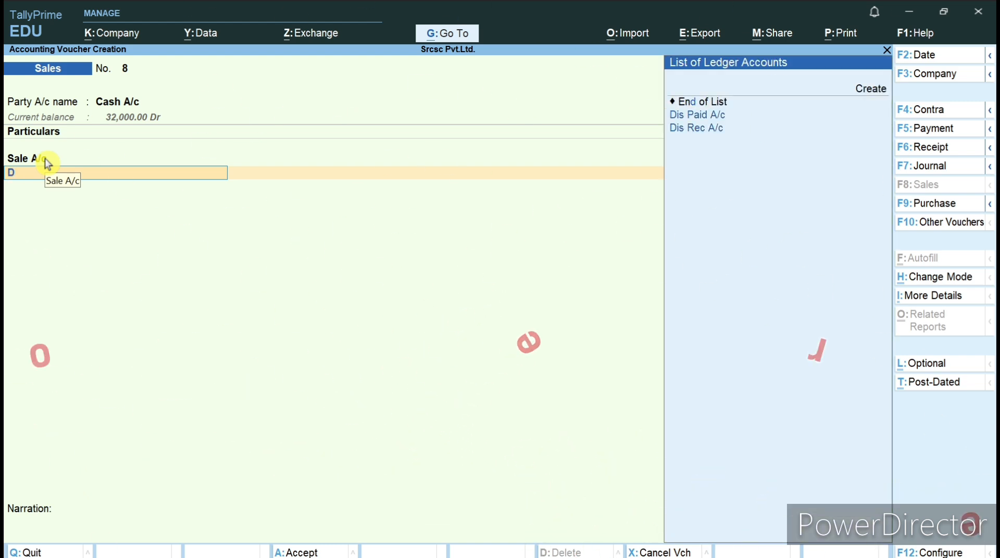
{"action": "type", "text": "i"}
{"action": "key", "text": "Down"}
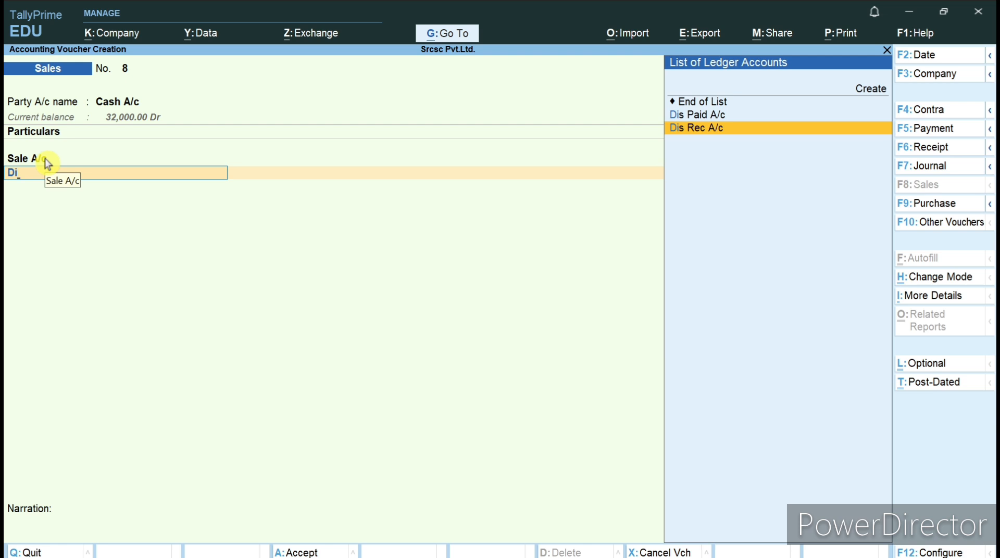
{"action": "key", "text": "Up"}
{"action": "key", "text": "Return"}
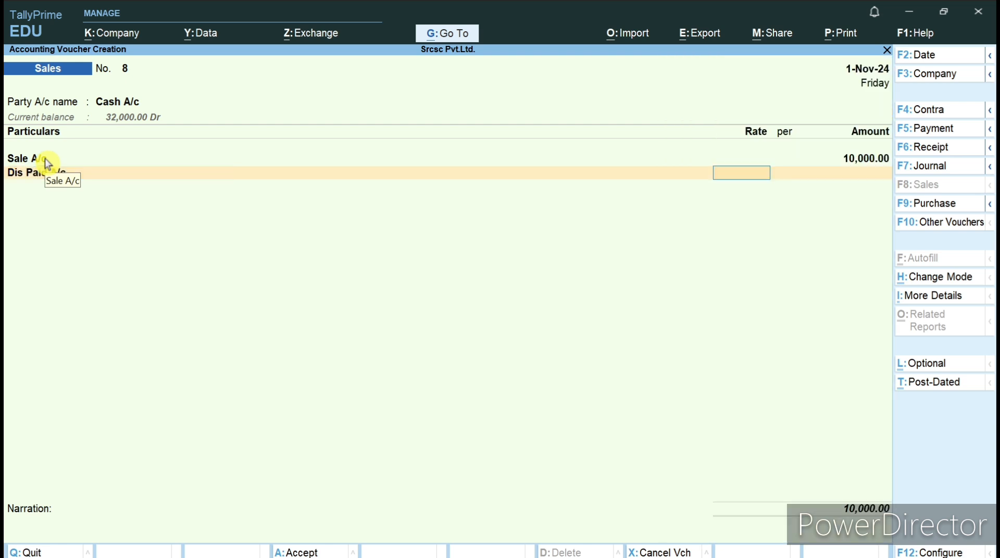
{"action": "type", "text": "-100"}
{"action": "key", "text": "BackSpace"}
{"action": "type", "text": "%"}
{"action": "key", "text": "Return"}
{"action": "key", "text": "Return"}
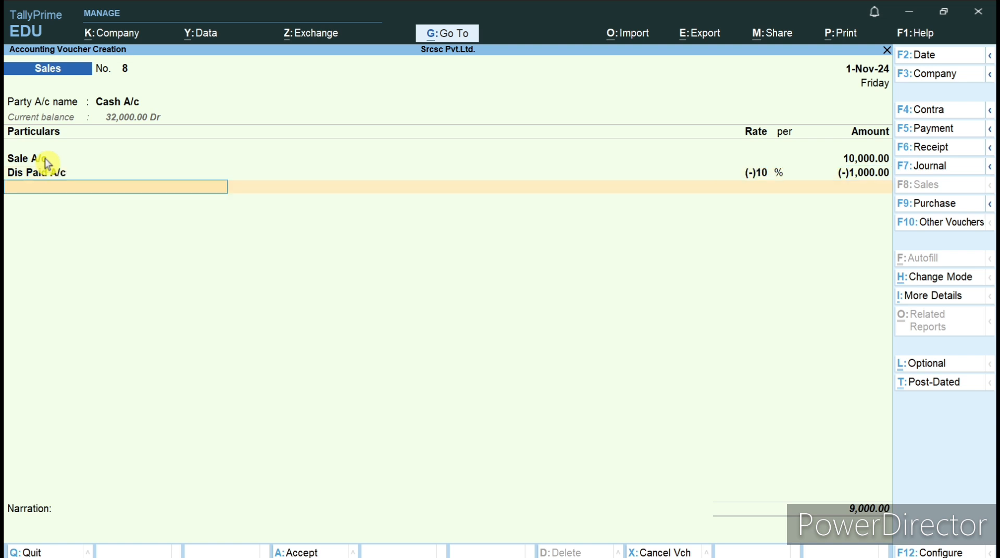
Save the sales voucher without a narration, and quit the new blank voucher to return to the Gateway of Tally
{"action": "key", "text": "Return"}
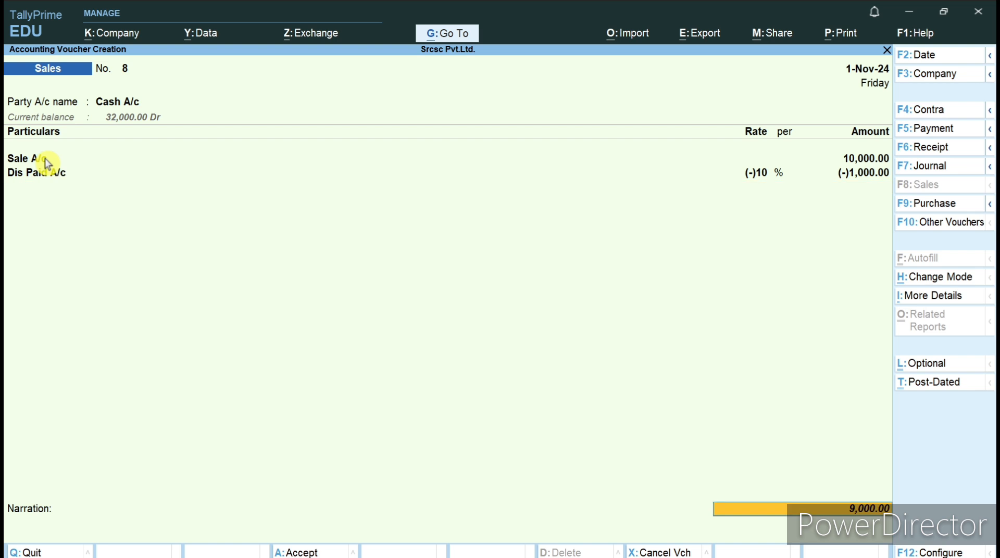
{"action": "key", "text": "Return"}
{"action": "key", "text": "Return"}
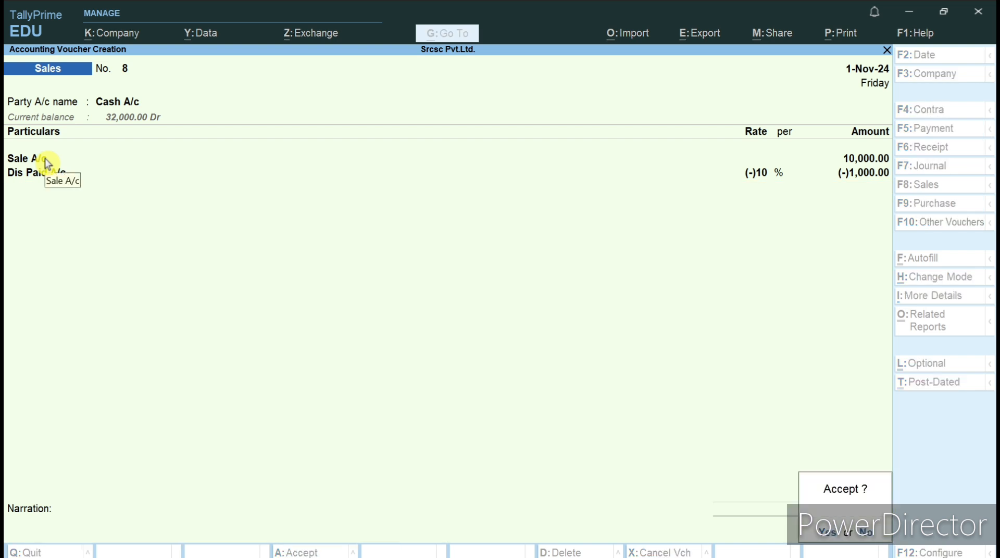
{"action": "key", "text": "Return"}
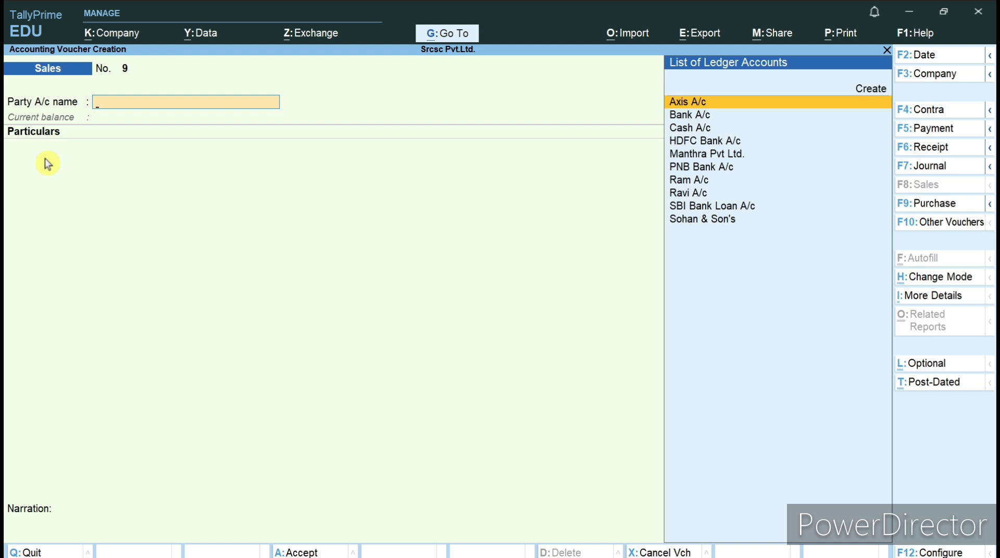
{"action": "key", "text": "Escape"}
{"action": "key", "text": "Return"}
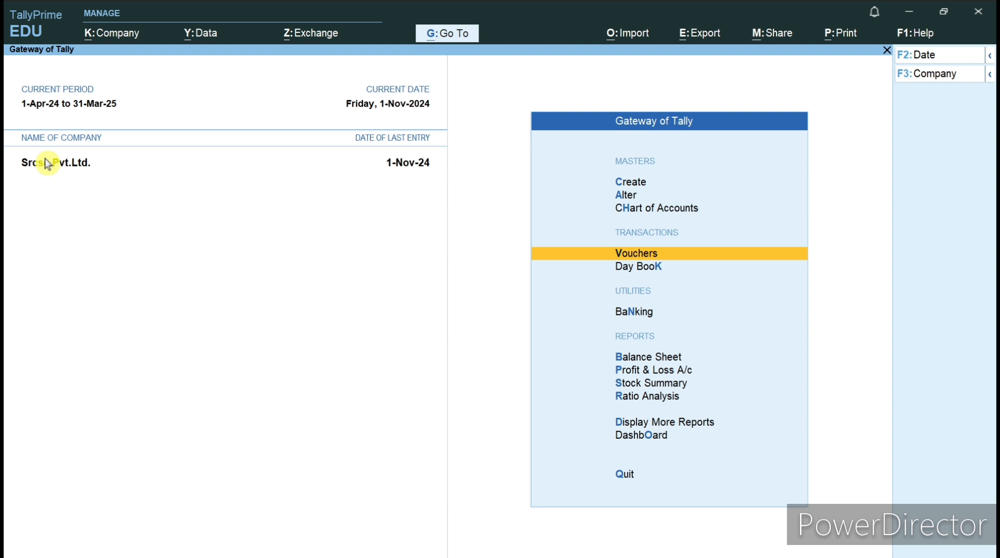
{"action": "key", "text": "Down"}
{"action": "key", "text": "Down"}
{"action": "key", "text": "Up"}
{"action": "key", "text": "Up"}
{"action": "key", "text": "Return"}
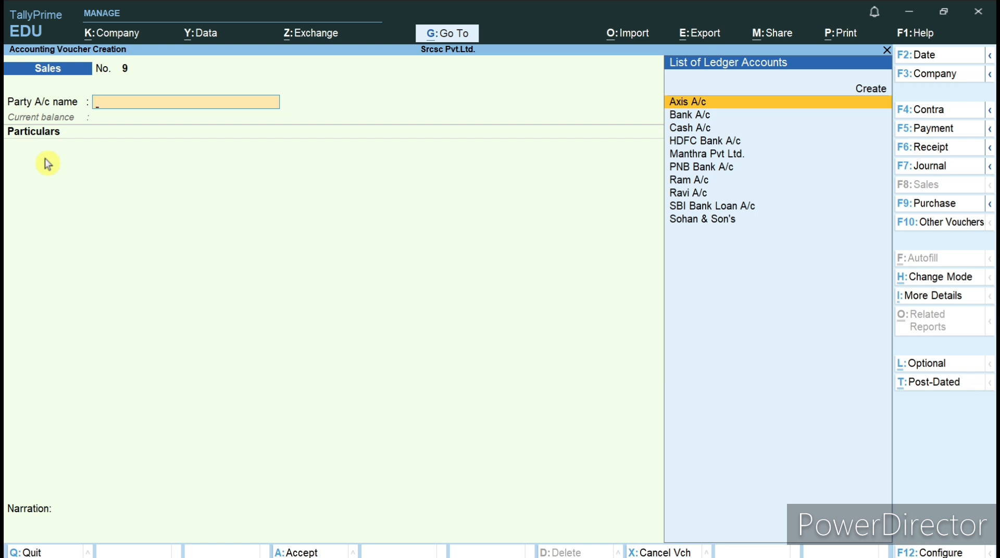
{"action": "key", "text": "Down"}
{"action": "key", "text": "Down"}
{"action": "key", "text": "Down"}
{"action": "key", "text": "Down"}
{"action": "key", "text": "Down"}
{"action": "key", "text": "Down"}
{"action": "key", "text": "Down"}
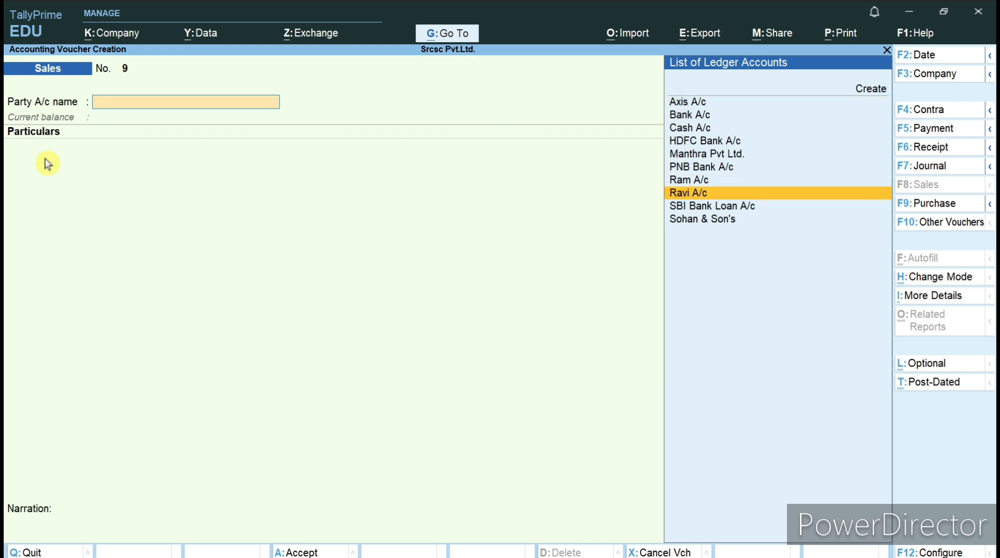
{"action": "key", "text": "Up"}
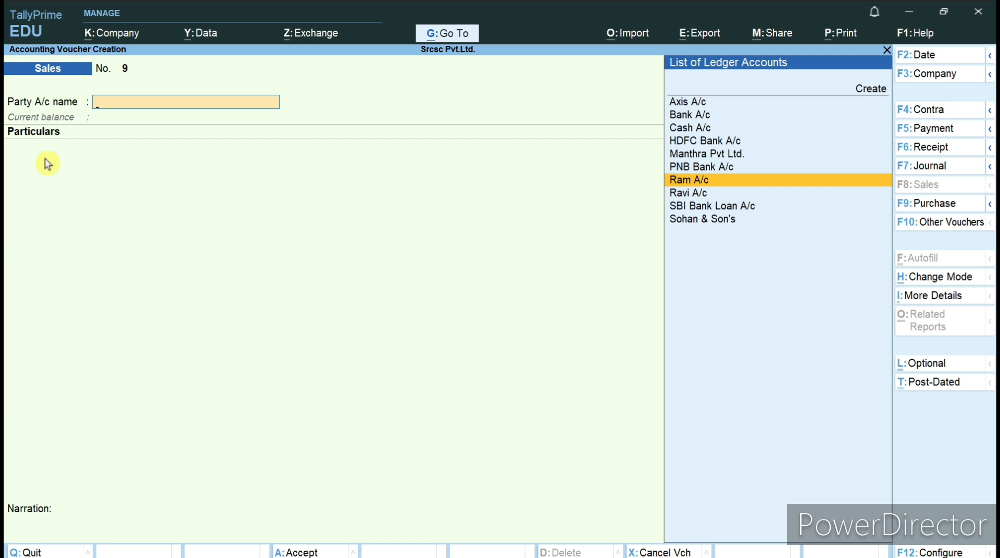
{"action": "key", "text": "Down"}
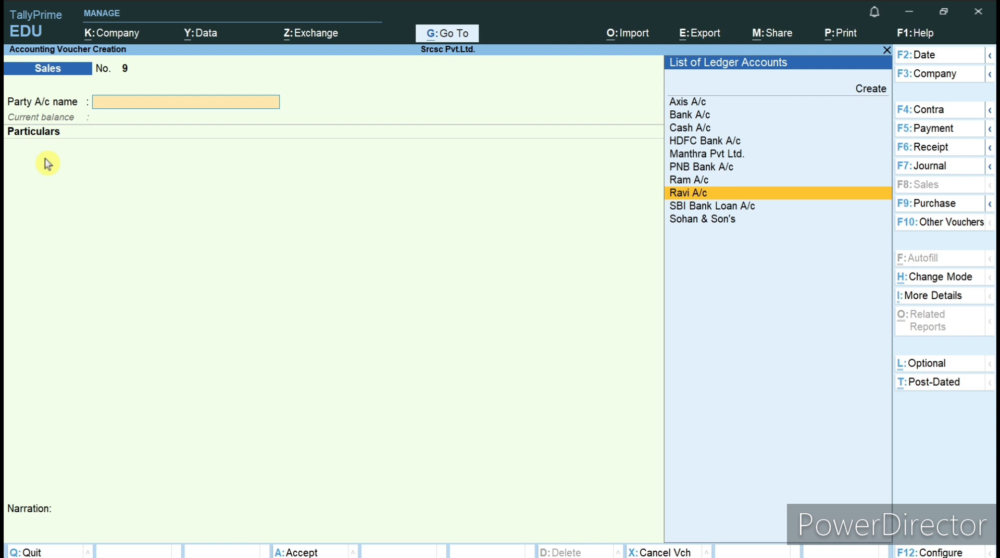
{"action": "key", "text": "Escape"}
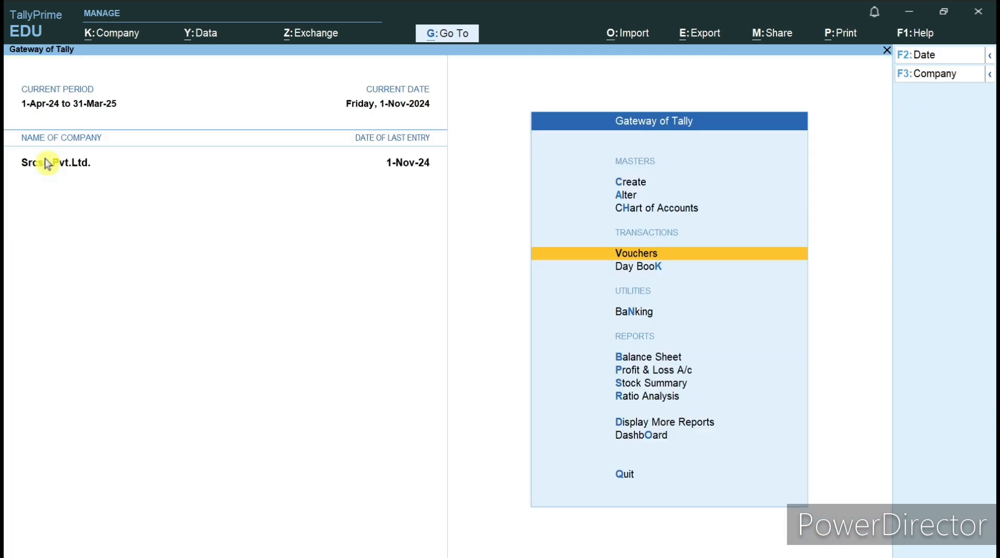
Open the individual's ledger listed directly after Purchase A/c for alteration, check its group, and quit it without changes
{"action": "key", "text": "Escape"}
{"action": "key", "text": "Escape"}
{"action": "key", "text": "Down"}
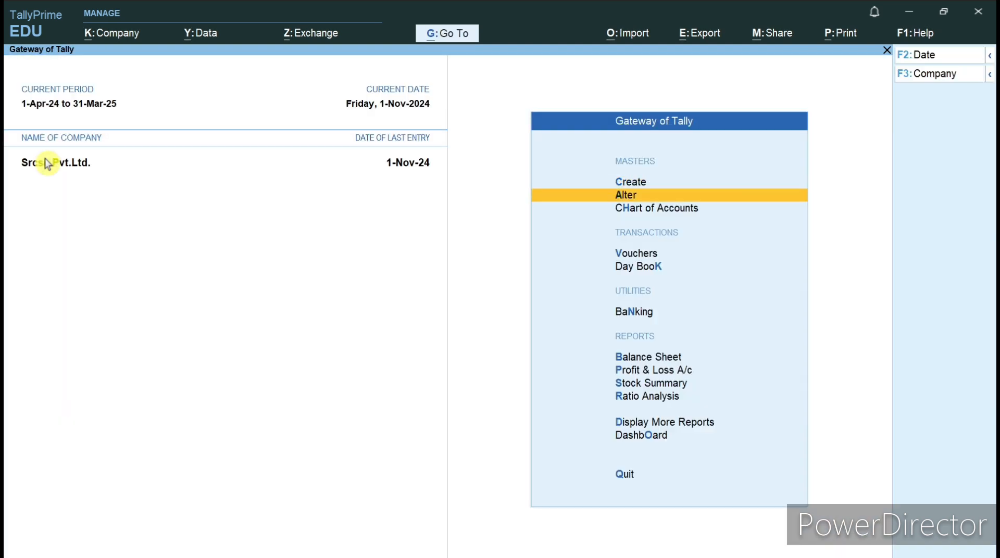
{"action": "key", "text": "Return"}
{"action": "key", "text": "Down"}
{"action": "key", "text": "Return"}
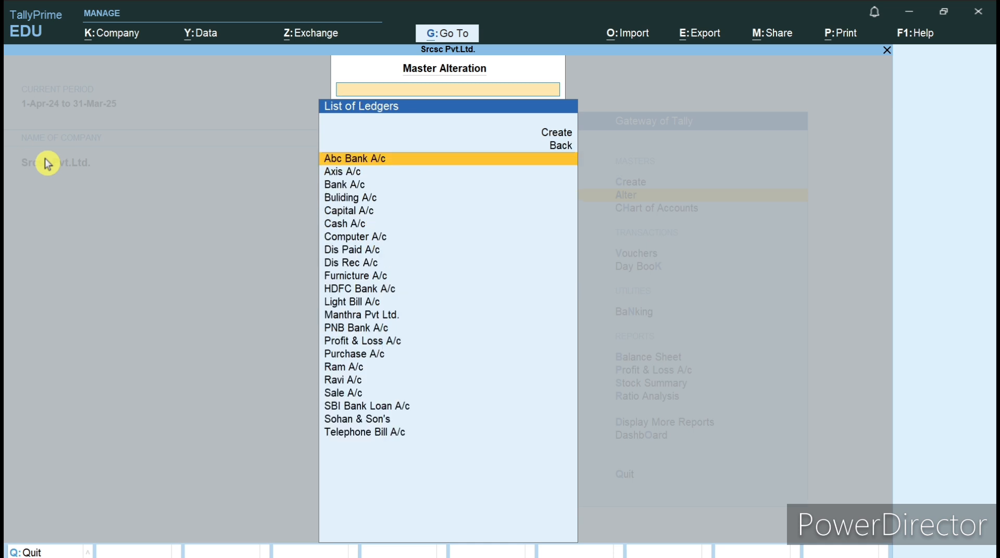
{"action": "key", "text": "Down"}
{"action": "key", "text": "Down"}
{"action": "key", "text": "Down"}
{"action": "key", "text": "Down"}
{"action": "key", "text": "Down"}
{"action": "key", "text": "Down"}
{"action": "key", "text": "Down"}
{"action": "key", "text": "Down"}
{"action": "key", "text": "Down"}
{"action": "key", "text": "Down"}
{"action": "key", "text": "Down"}
{"action": "key", "text": "Down"}
{"action": "key", "text": "Down"}
{"action": "key", "text": "Down"}
{"action": "key", "text": "Down"}
{"action": "key", "text": "Down"}
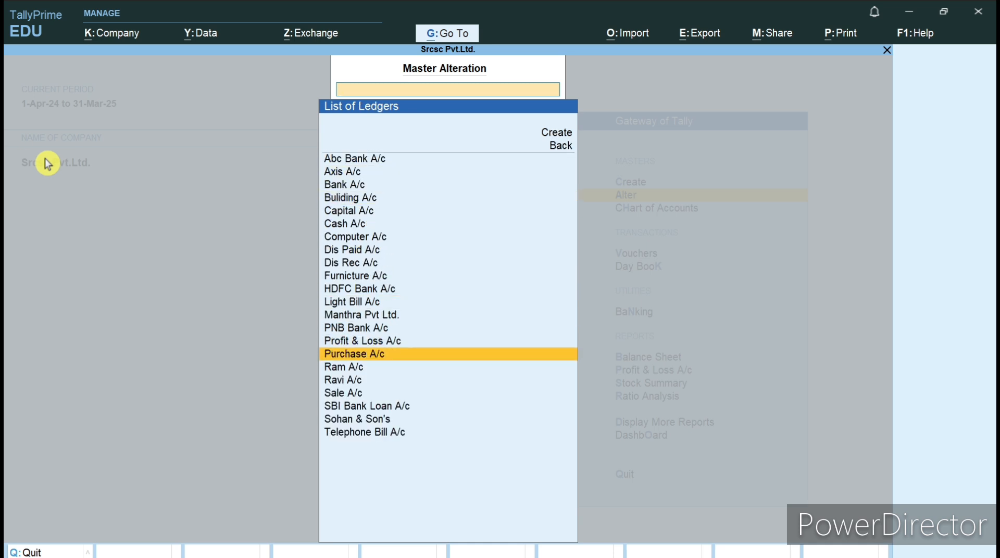
{"action": "key", "text": "Return"}
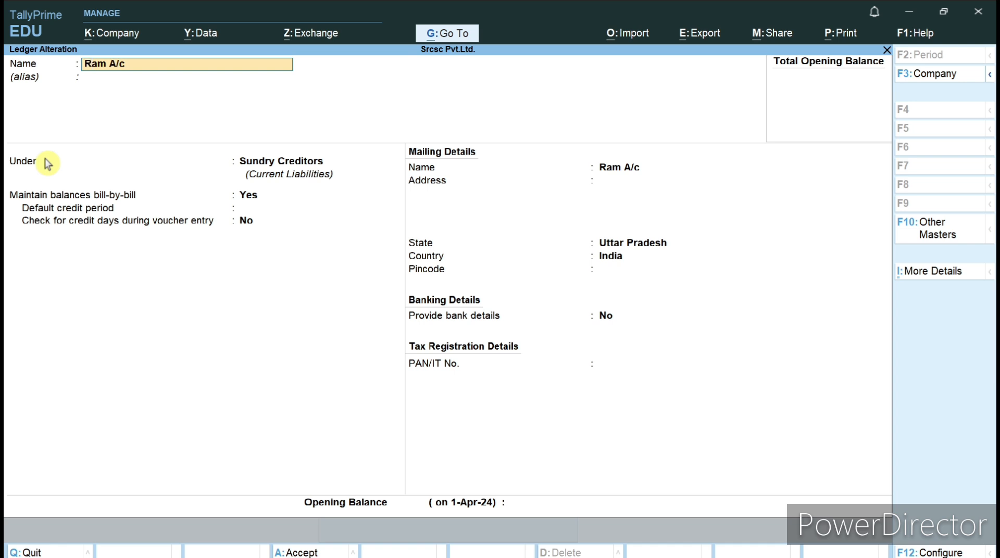
{"action": "key", "text": "Escape"}
{"action": "key", "text": "Escape"}
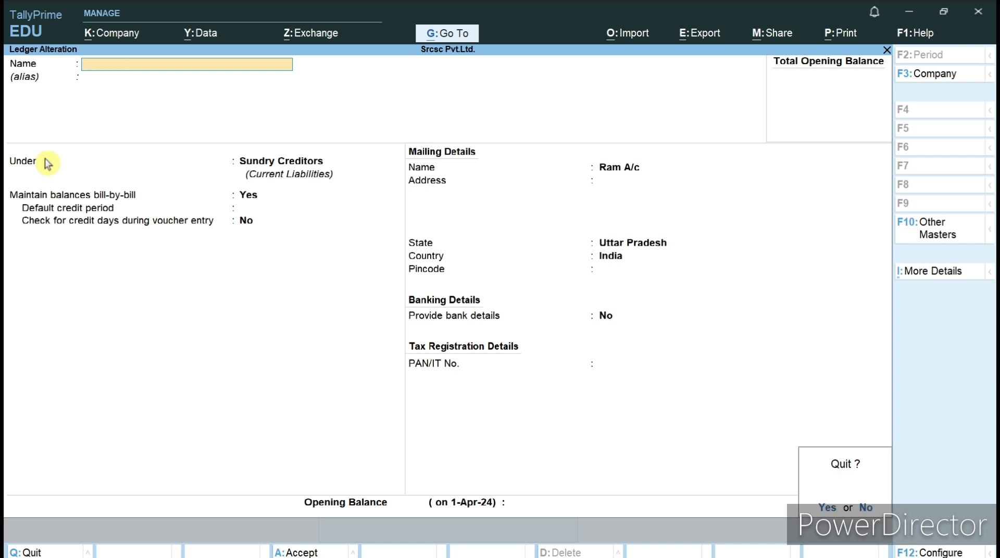
{"action": "key", "text": "Return"}
Check the group of the individual's ledger listed directly before Sale A/c, and return to the Gateway of Tally without changes
{"action": "key", "text": "Down"}
{"action": "key", "text": "Return"}
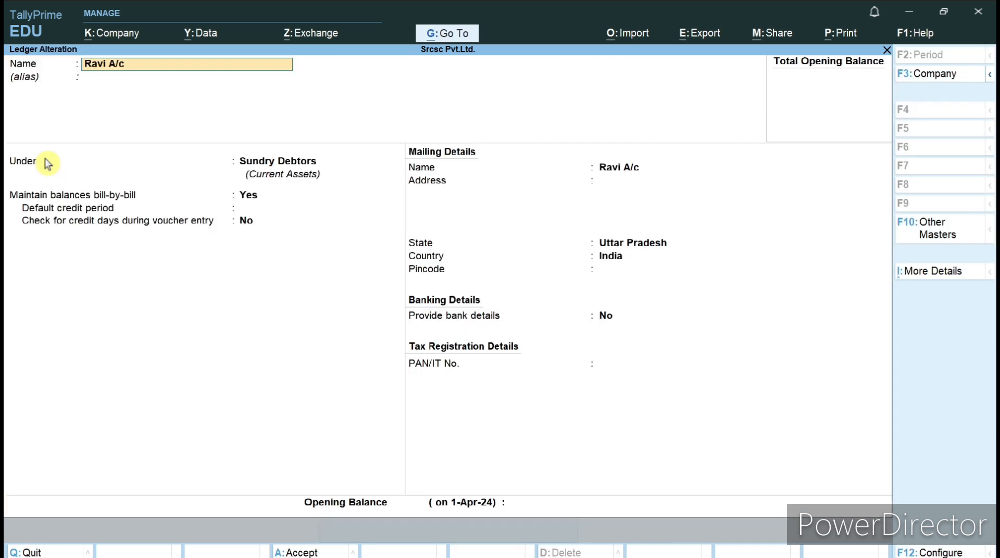
{"action": "key", "text": "Escape"}
{"action": "key", "text": "Return"}
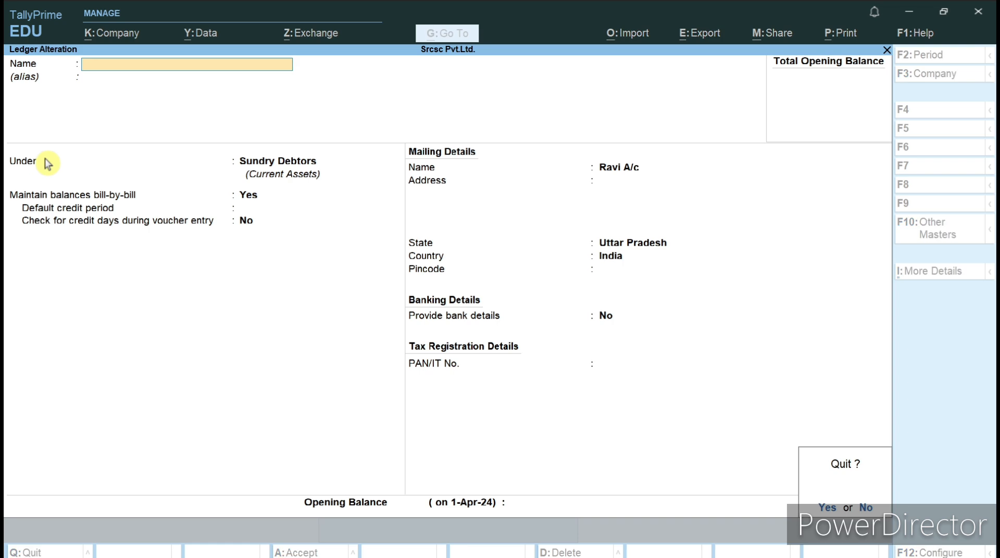
{"action": "key", "text": "Escape"}
{"action": "key", "text": "Escape"}
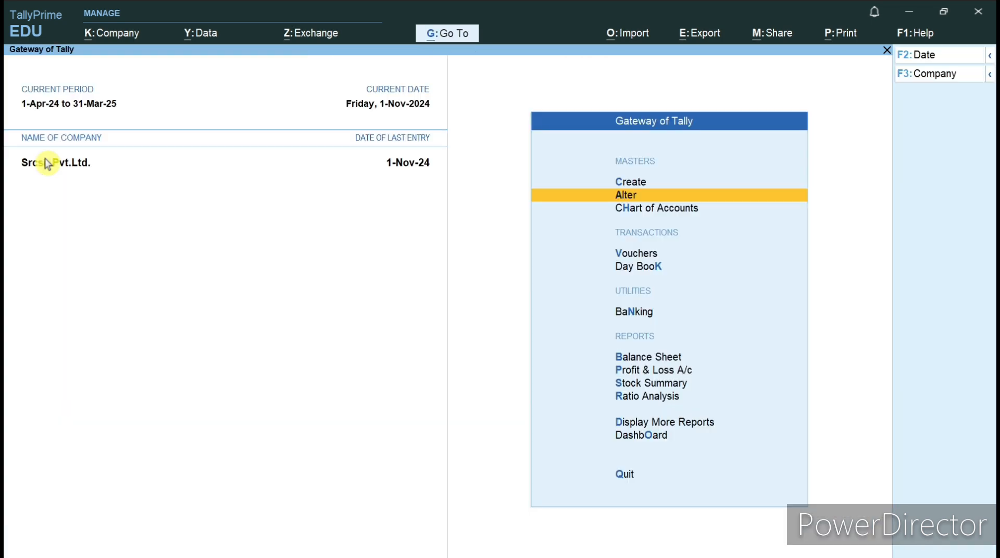
Start a purchase voucher with supplier invoice number 125 dated 1-Nov-24
{"action": "key", "text": "Down"}
{"action": "key", "text": "Down"}
{"action": "key", "text": "Return"}
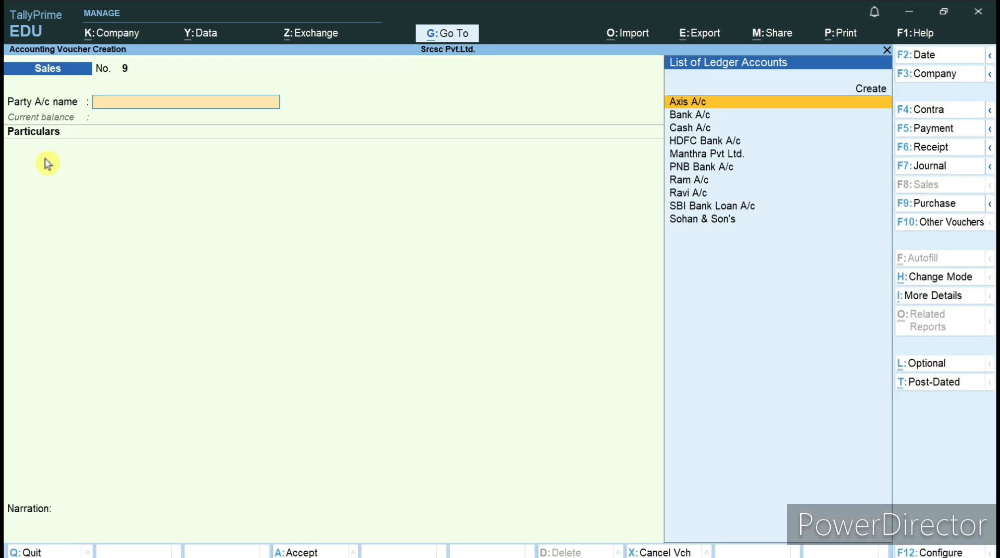
{"action": "left_click", "coordinate": [934, 205]}
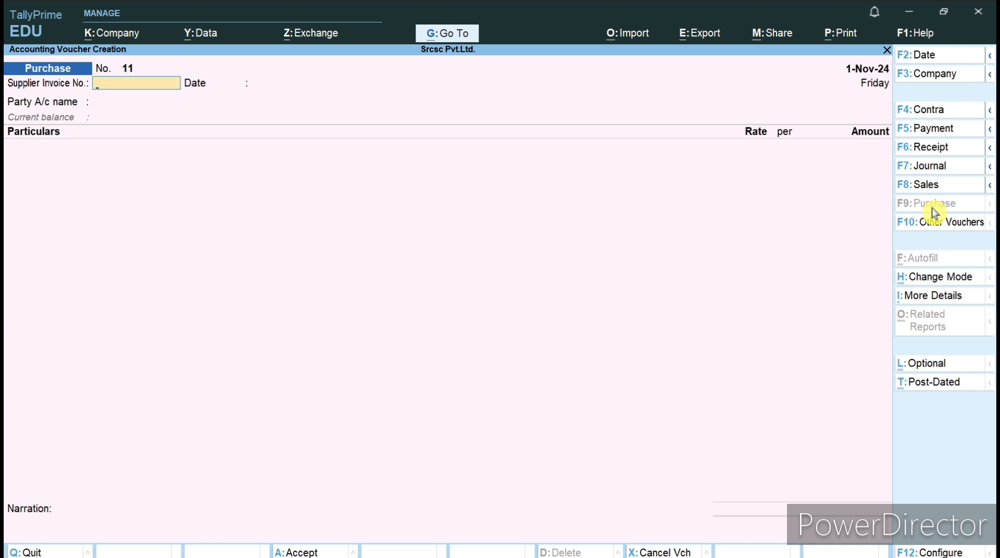
{"action": "type", "text": "125"}
{"action": "key", "text": "Return"}
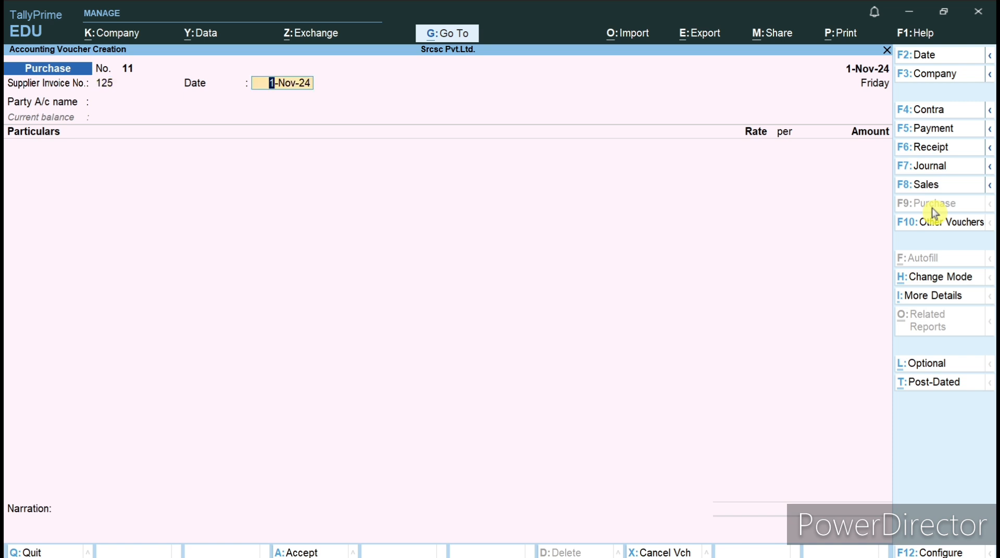
{"action": "key", "text": "Return"}
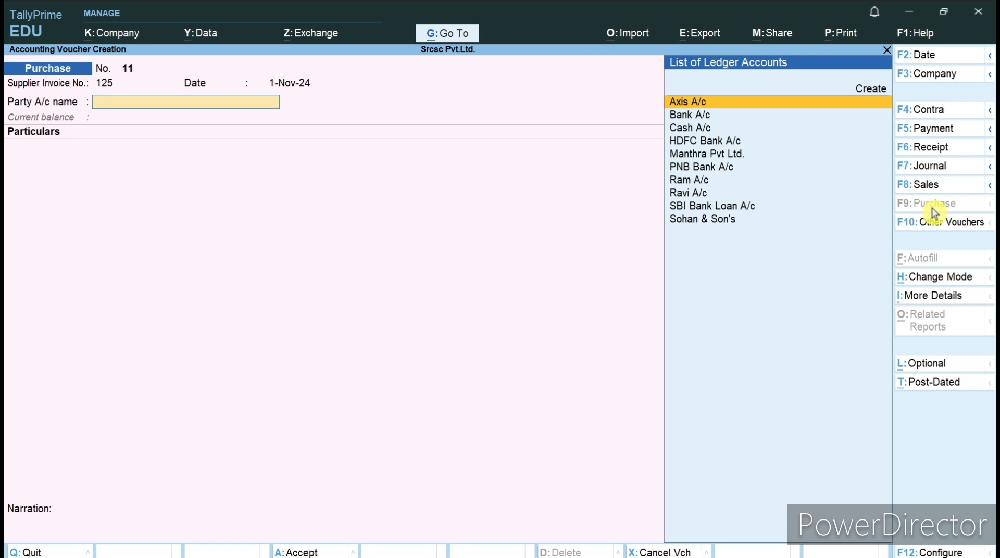
Choose the individual's ledger listed directly after PNB Bank A/c as the purchase voucher's party
{"action": "key", "text": "Down"}
{"action": "key", "text": "Down"}
{"action": "key", "text": "Down"}
{"action": "key", "text": "Down"}
{"action": "key", "text": "Down"}
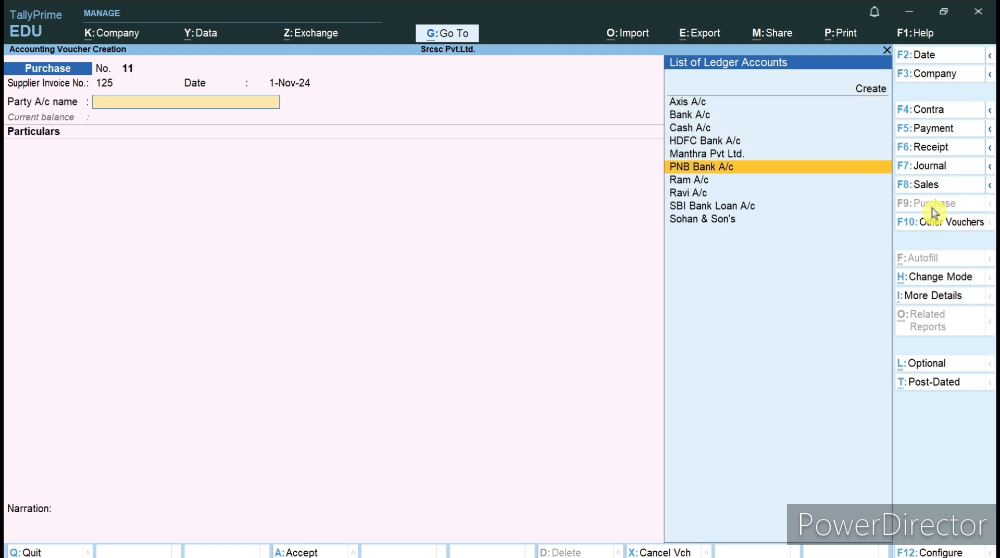
{"action": "key", "text": "Down"}
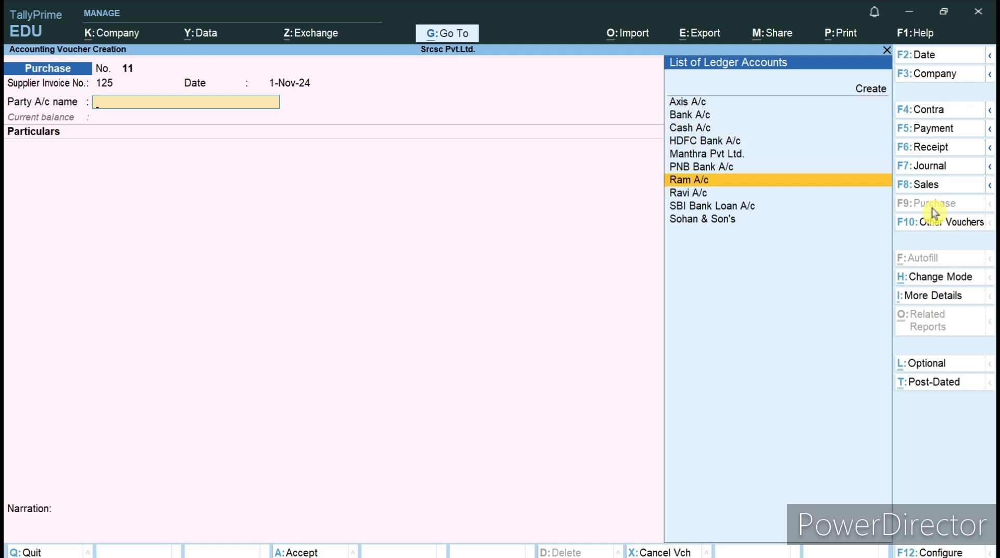
{"action": "key", "text": "Return"}
Leave the purchase voucher's receipt details blank and accept the supplier's default party details
{"action": "key", "text": "Return"}
{"action": "key", "text": "Return"}
{"action": "key", "text": "Return"}
{"action": "key", "text": "Return"}
{"action": "key", "text": "Return"}
{"action": "key", "text": "Return"}
{"action": "key", "text": "Return"}
{"action": "key", "text": "Return"}
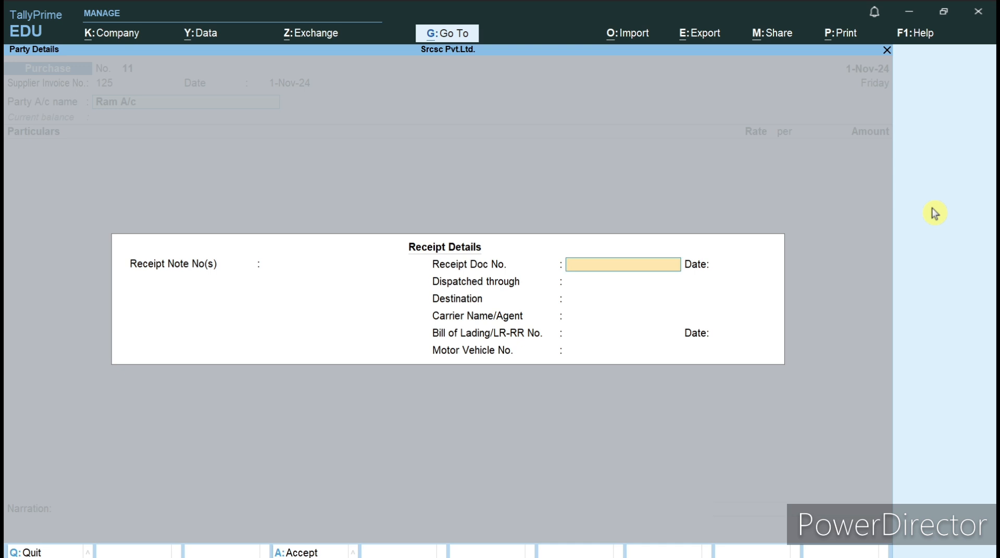
{"action": "key", "text": "Return"}
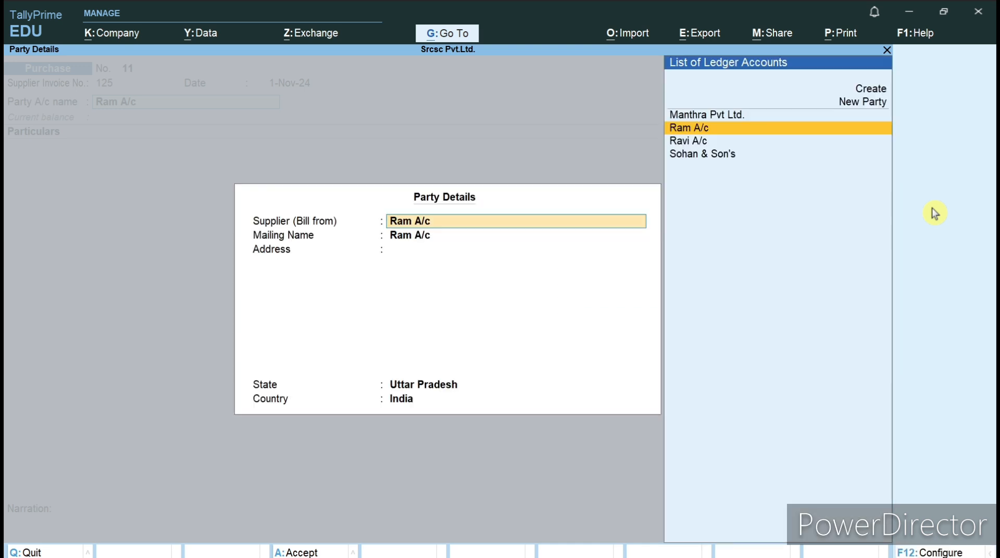
{"action": "key", "text": "Return"}
{"action": "key", "text": "Return"}
{"action": "key", "text": "Return"}
{"action": "key", "text": "Return"}
{"action": "key", "text": "Return"}
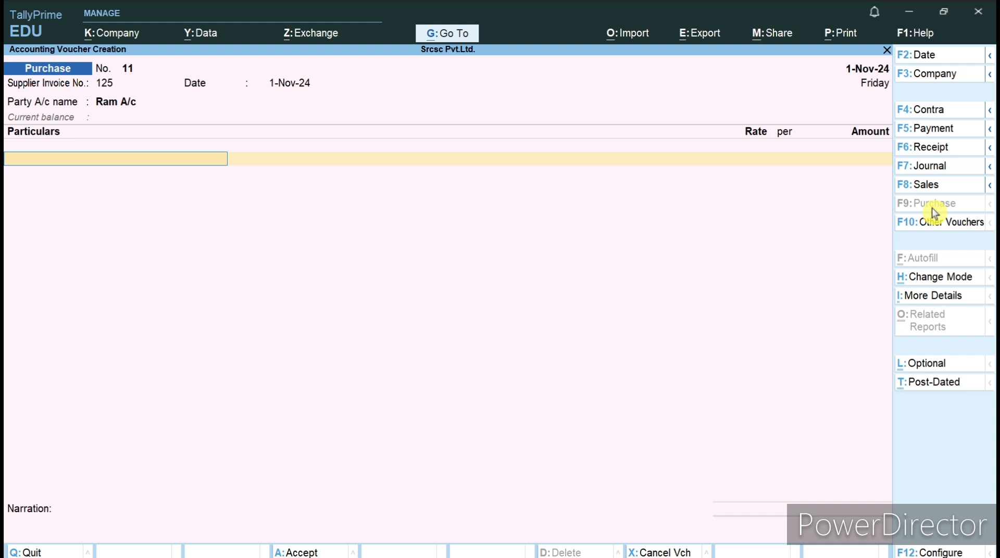
Add Purchase A/c to the voucher with an amount of 9,000 and continue to the bill-wise details
{"action": "type", "text": "Pu"}
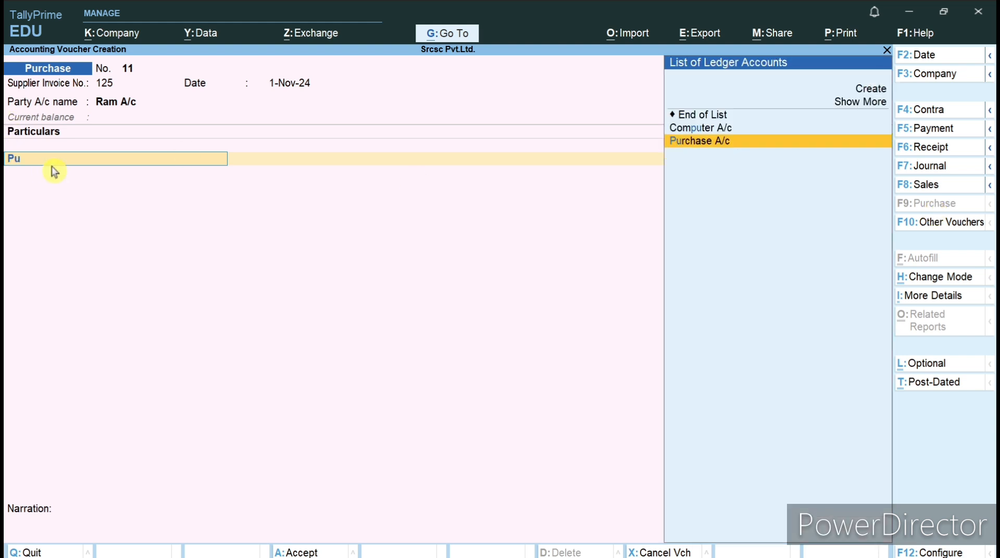
{"action": "key", "text": "Return"}
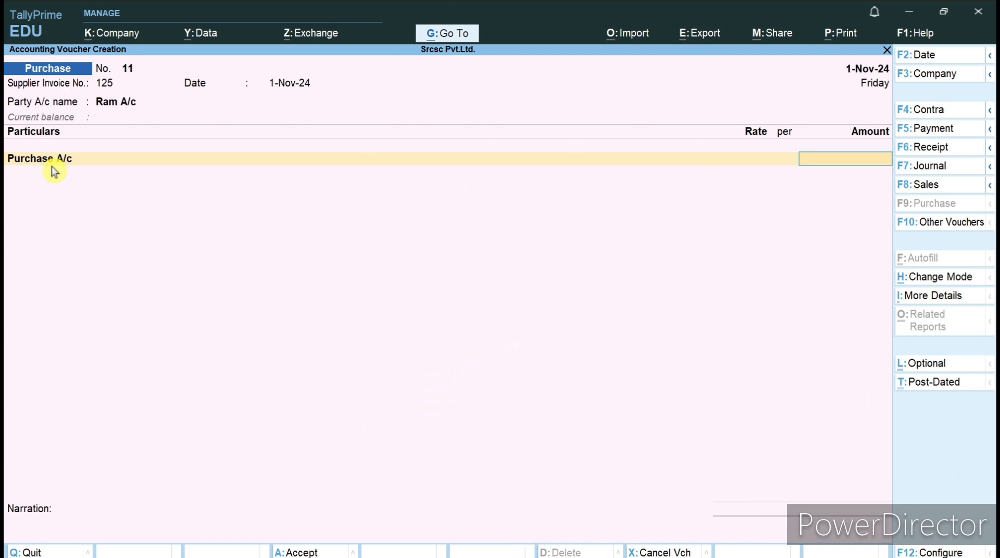
{"action": "type", "text": "9000"}
{"action": "key", "text": "Return"}
{"action": "key", "text": "Return"}
{"action": "key", "text": "Return"}
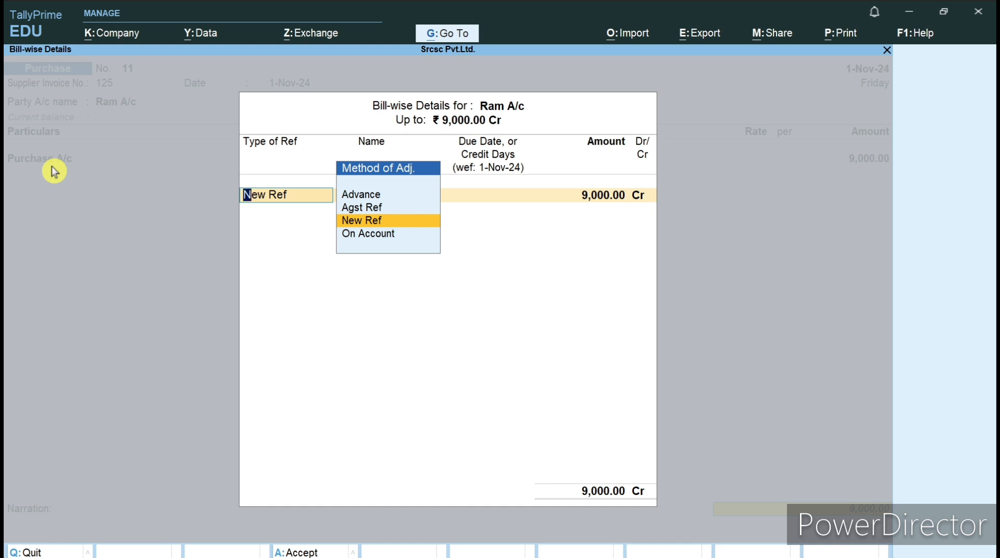
Set the supplier's bill reference type to On Account for the full amount, and save the purchase voucher without a narration
{"action": "key", "text": "Down"}
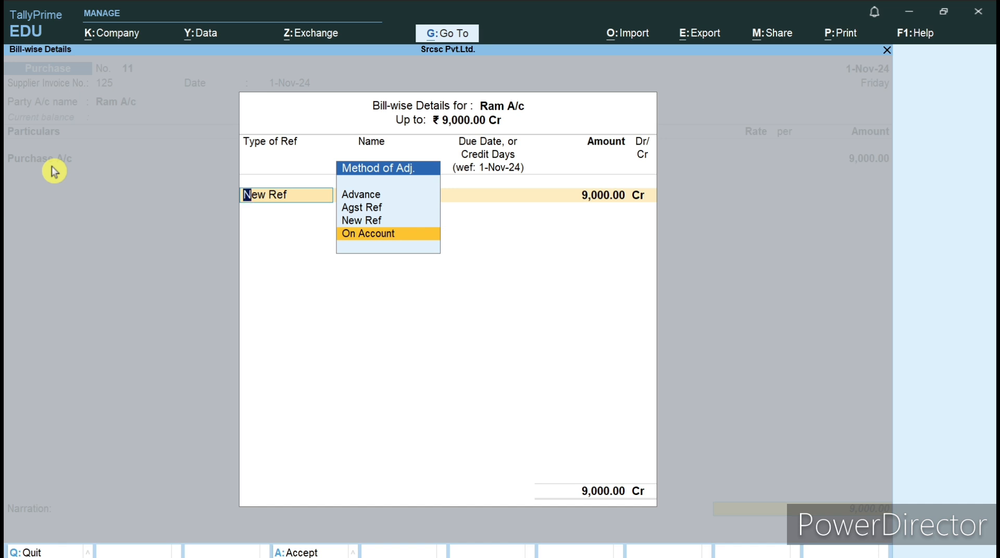
{"action": "key", "text": "Return"}
{"action": "key", "text": "Return"}
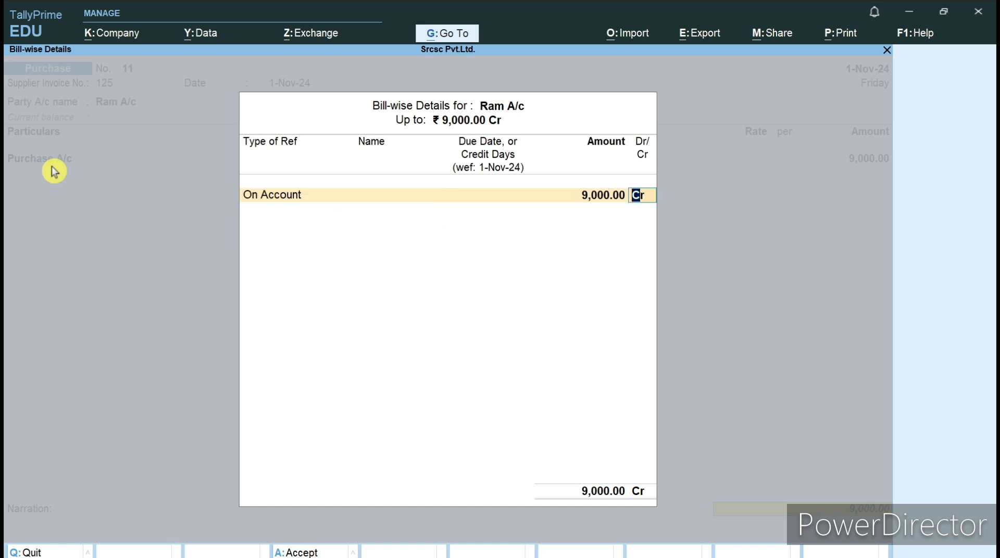
{"action": "key", "text": "Return"}
{"action": "key", "text": "Return"}
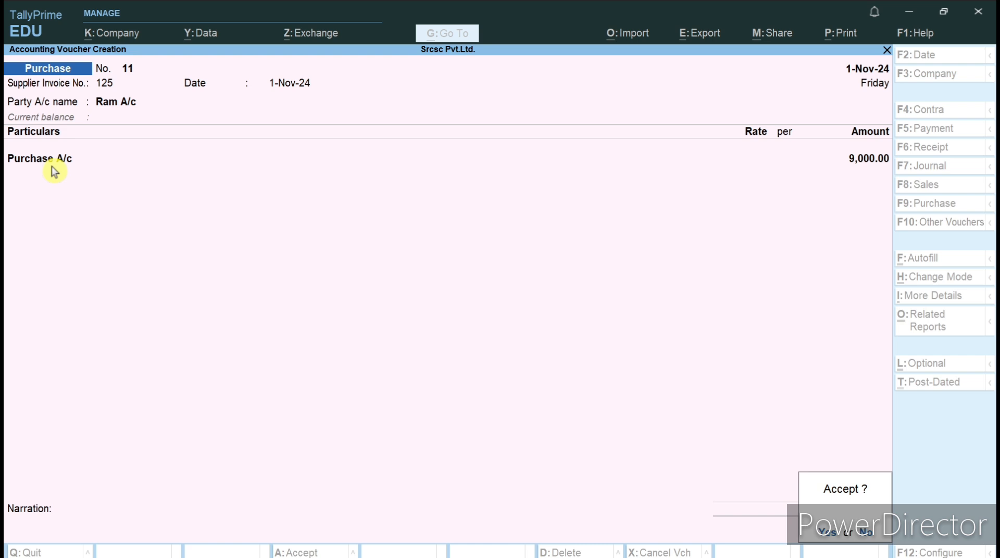
{"action": "key", "text": "y"}
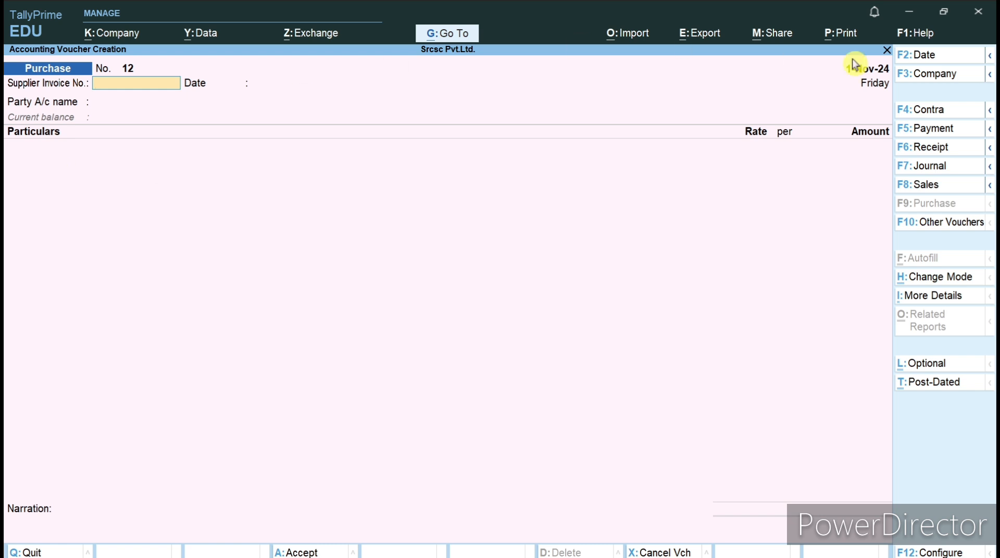
Start a sales voucher with the individual's ledger listed directly before SBI Bank Loan A/c as the party
{"action": "left_click", "coordinate": [918, 186]}
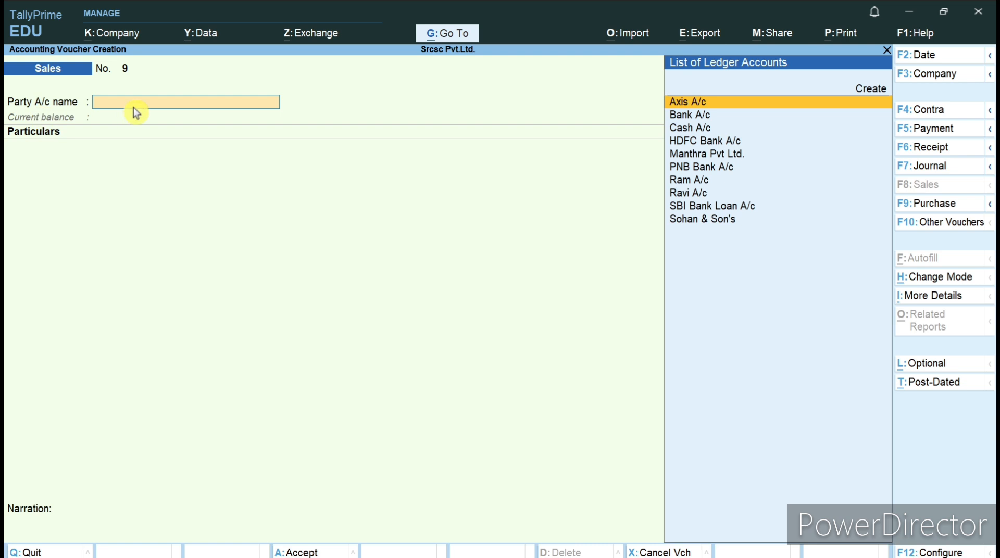
{"action": "key", "text": "Down"}
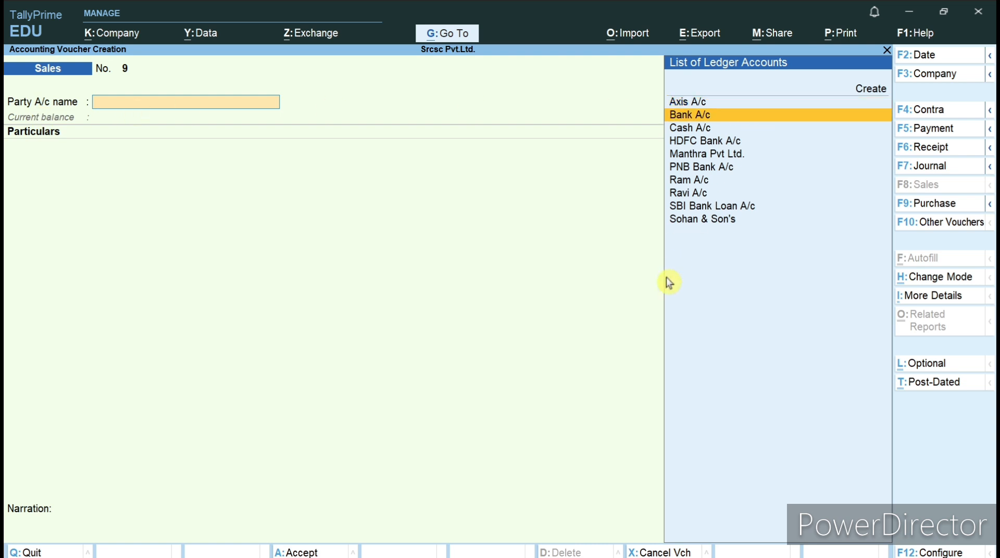
{"action": "key", "text": "Down"}
{"action": "key", "text": "Down"}
{"action": "key", "text": "Down"}
{"action": "key", "text": "Down"}
{"action": "key", "text": "Down"}
{"action": "key", "text": "Down"}
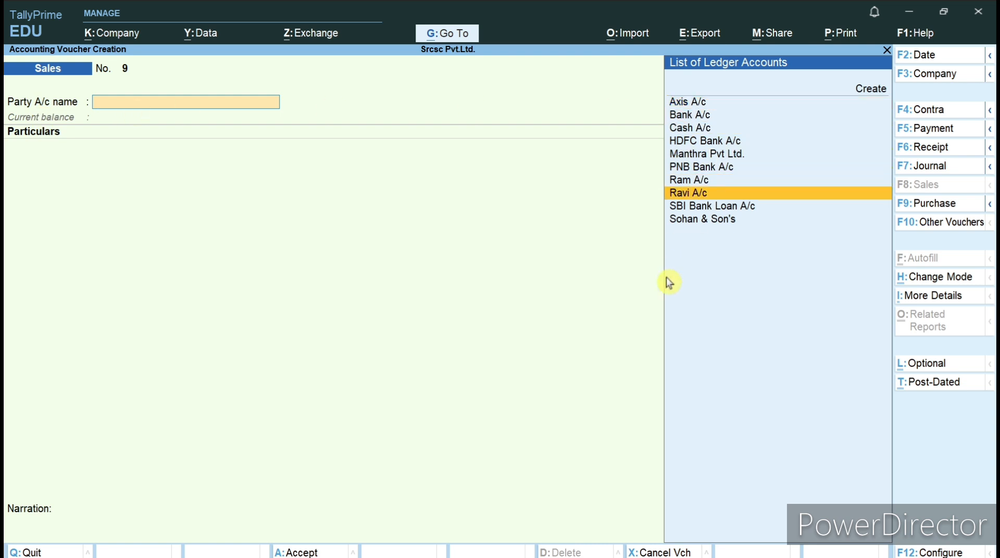
{"action": "key", "text": "Return"}
Leave the sales voucher's dispatch details blank and accept the buyer's default party details
{"action": "key", "text": "Return"}
{"action": "key", "text": "Return"}
{"action": "key", "text": "Return"}
{"action": "key", "text": "Return"}
{"action": "key", "text": "Return"}
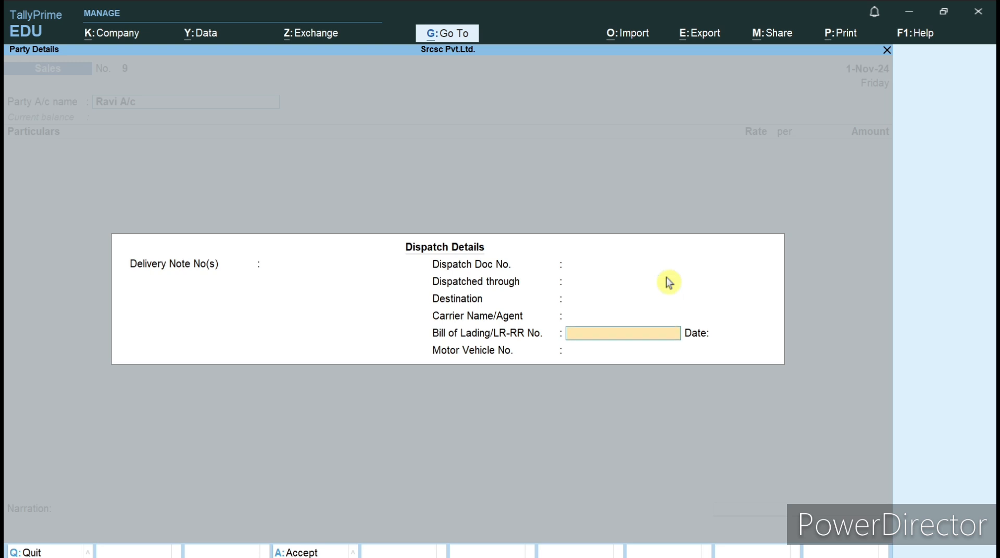
{"action": "key", "text": "Return"}
{"action": "key", "text": "Return"}
{"action": "key", "text": "Return"}
{"action": "key", "text": "ctrl+a"}
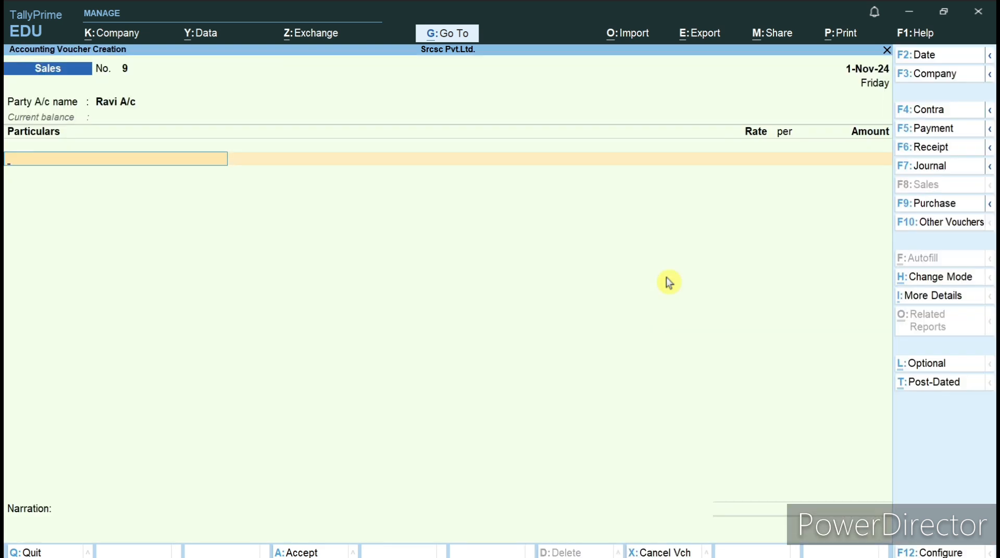
Add Sale A/c to the voucher with an amount of 4,500 and continue to the bill-wise details
{"action": "type", "text": "Sa"}
{"action": "key", "text": "Return"}
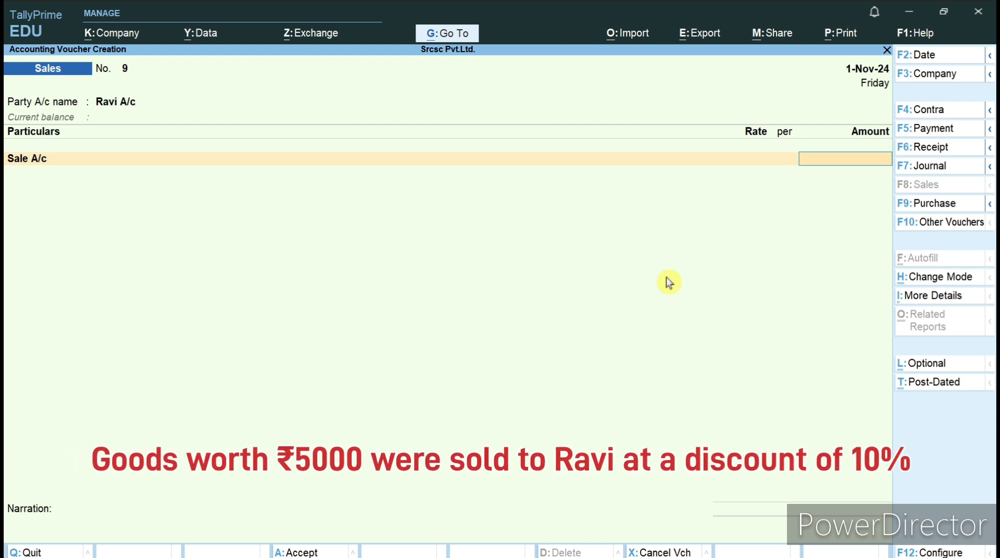
{"action": "type", "text": "4500"}
{"action": "key", "text": "Return"}
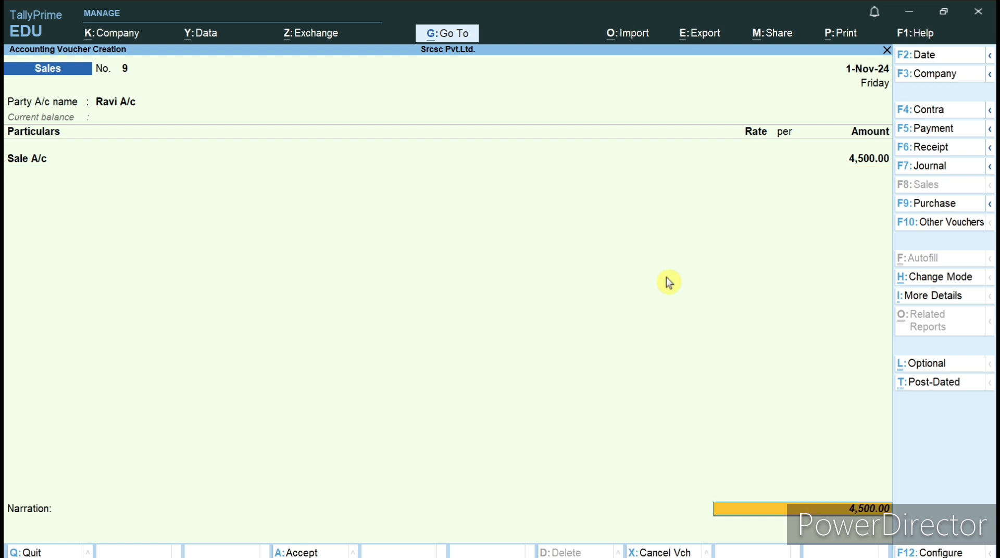
{"action": "key", "text": "Return"}
{"action": "key", "text": "Return"}
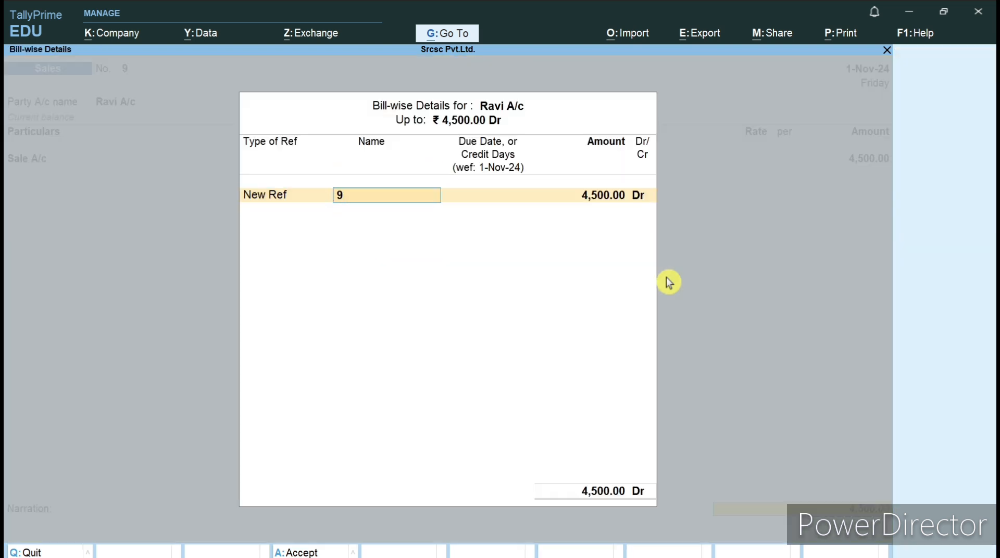
{"action": "key", "text": "BackSpace"}
{"action": "key", "text": "Escape"}
{"action": "key", "text": "Return"}
{"action": "key", "text": "Return"}
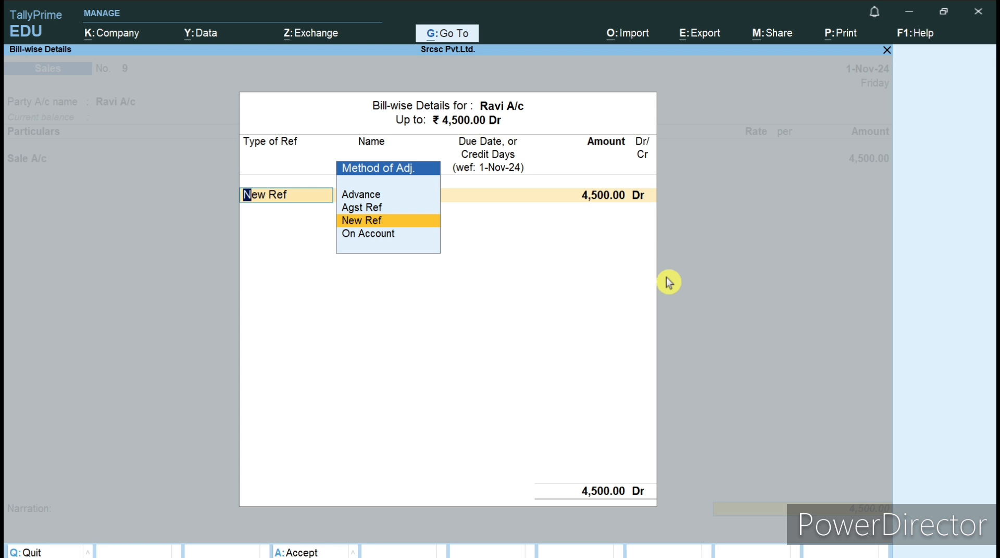
Set the buyer's bill reference type to On Account for the full amount, and save the sales voucher without a narration
{"action": "key", "text": "Down"}
{"action": "key", "text": "Return"}
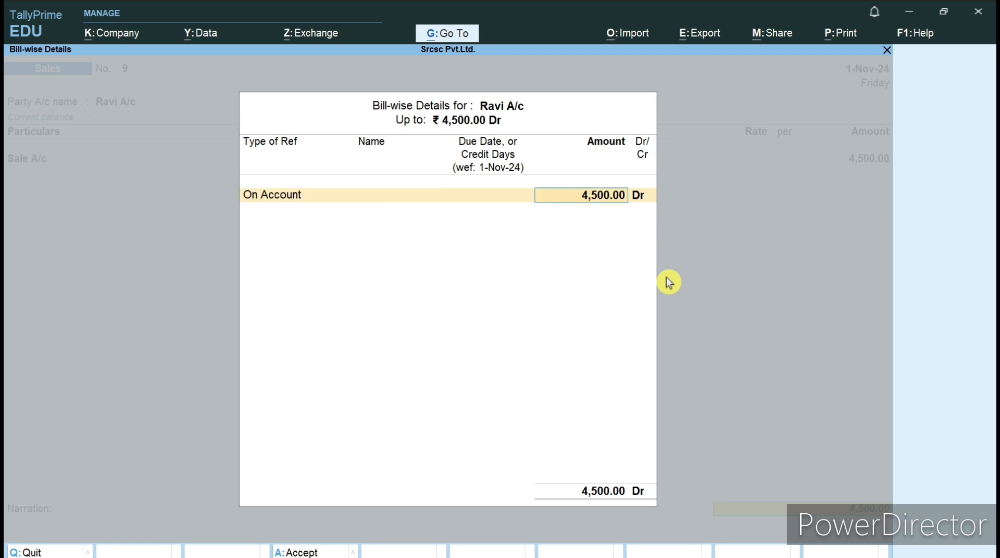
{"action": "key", "text": "BackSpace"}
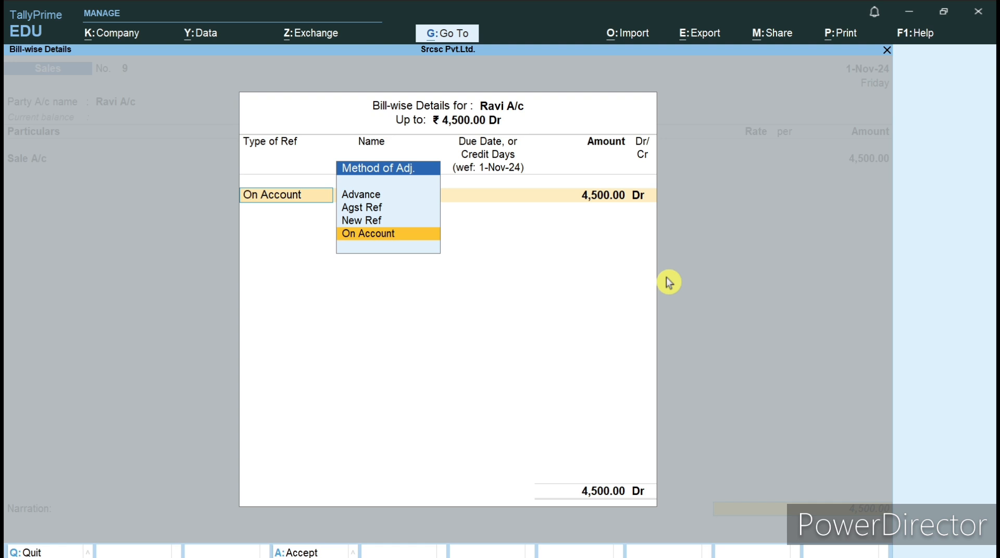
{"action": "key", "text": "Return"}
{"action": "key", "text": "Return"}
{"action": "key", "text": "Return"}
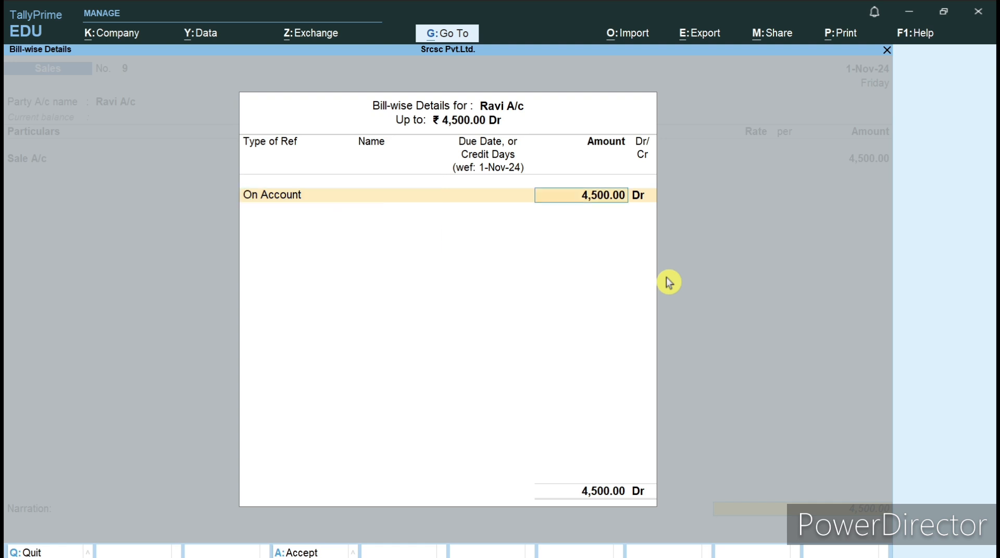
{"action": "key", "text": "Return"}
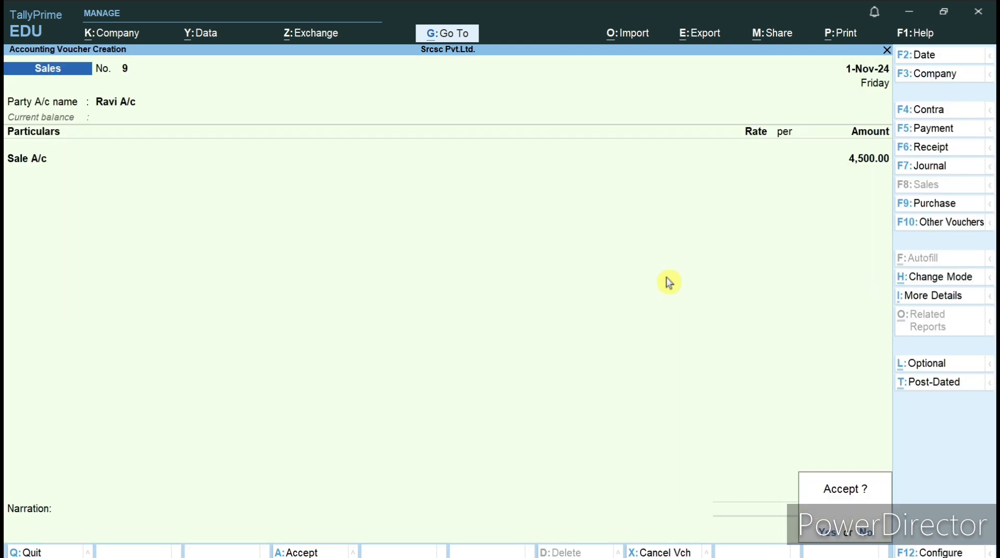
{"action": "key", "text": "Return"}
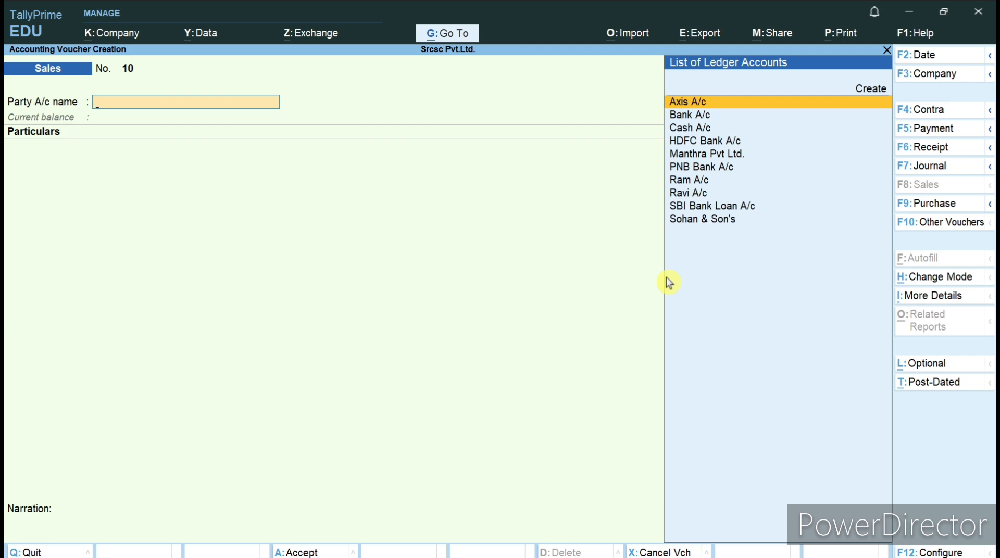
Quit the new blank sales voucher to the Gateway of Tally and open the Balance Sheet
{"action": "key", "text": "Escape"}
{"action": "key", "text": "Return"}
{"action": "key", "text": "Up"}
{"action": "key", "text": "Up"}
{"action": "key", "text": "Up"}
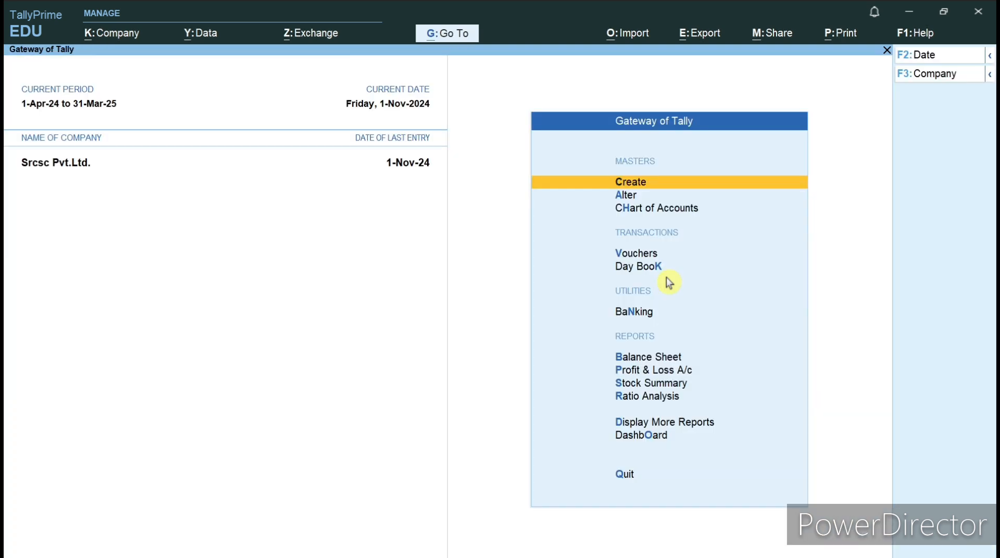
{"action": "key", "text": "Down"}
{"action": "key", "text": "Down"}
{"action": "key", "text": "Down"}
{"action": "key", "text": "Down"}
{"action": "key", "text": "Down"}
{"action": "key", "text": "Down"}
{"action": "key", "text": "Down"}
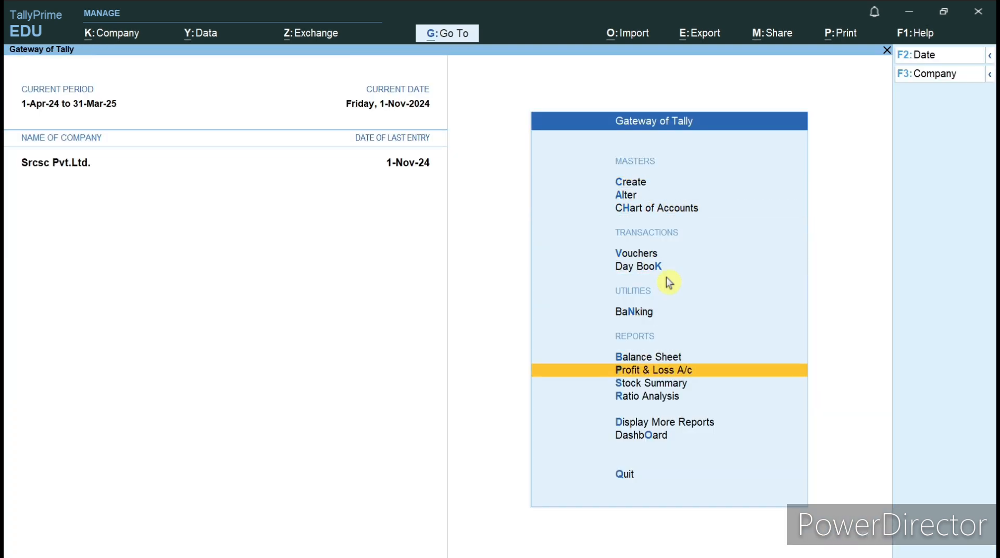
{"action": "key", "text": "Up"}
{"action": "key", "text": "Return"}
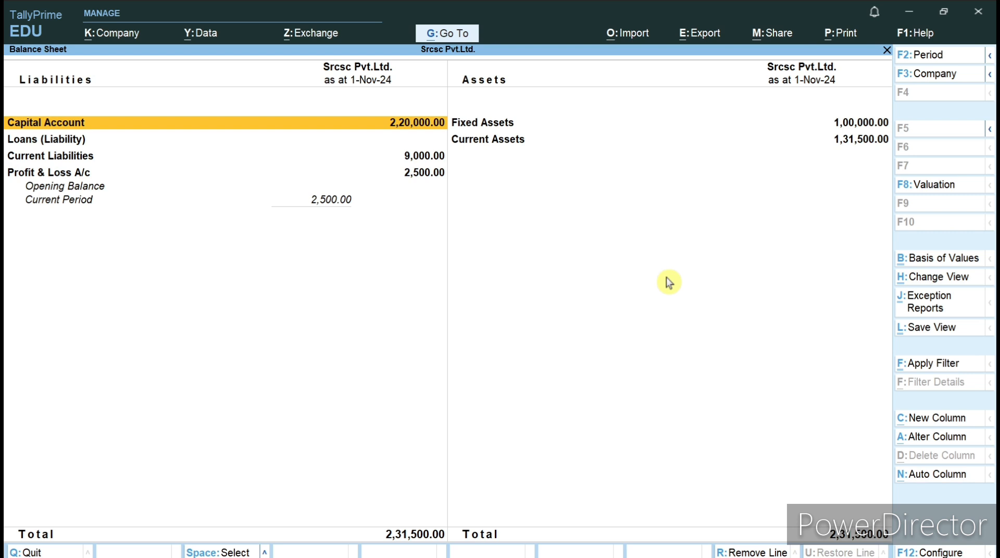
Examine the Deposits (Asset) and Sundry Debtors groups under Current Assets, and return to the Balance Sheet
{"action": "key", "text": "Right"}
{"action": "key", "text": "Down"}
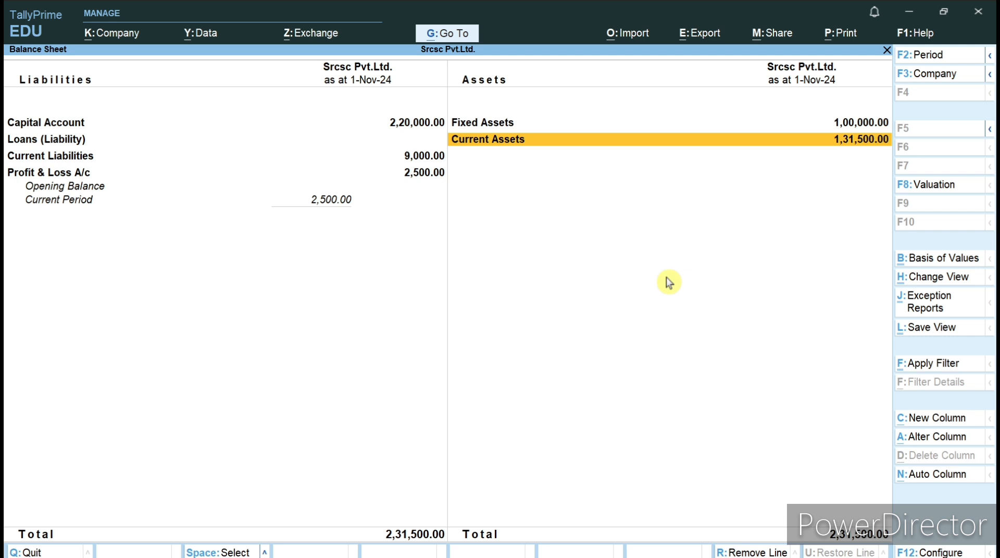
{"action": "key", "text": "Return"}
{"action": "key", "text": "Down"}
{"action": "key", "text": "Up"}
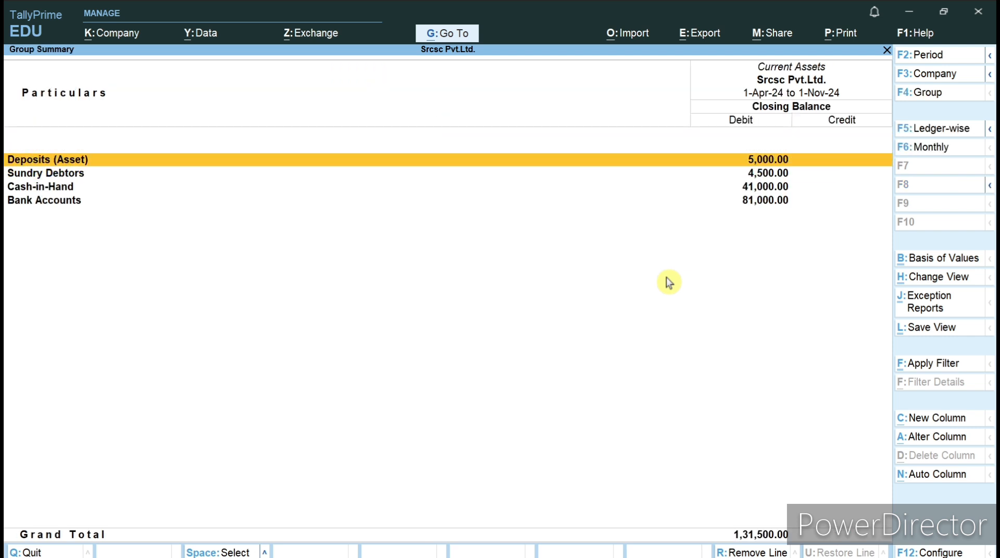
{"action": "key", "text": "Return"}
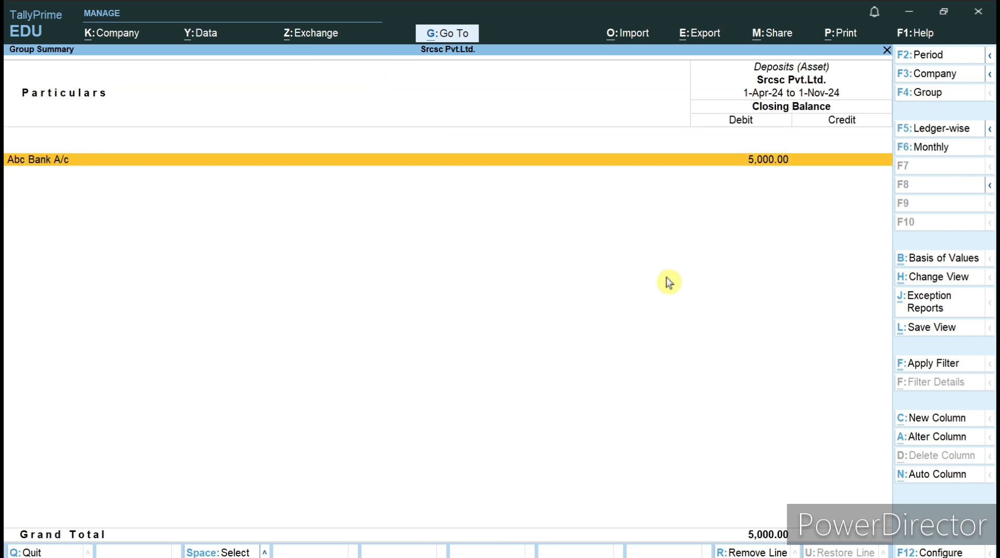
{"action": "key", "text": "Escape"}
{"action": "key", "text": "Down"}
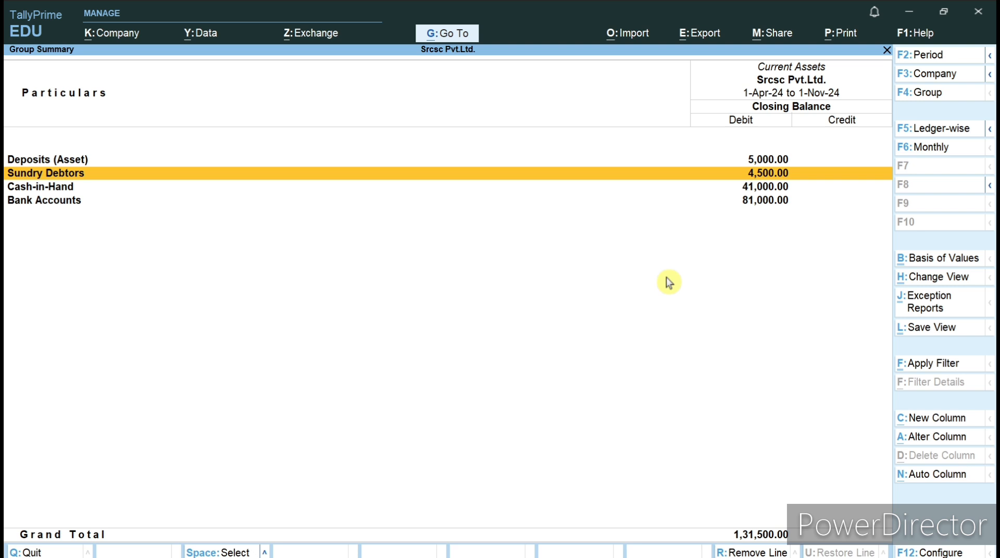
{"action": "key", "text": "Return"}
{"action": "key", "text": "Escape"}
{"action": "key", "text": "Escape"}
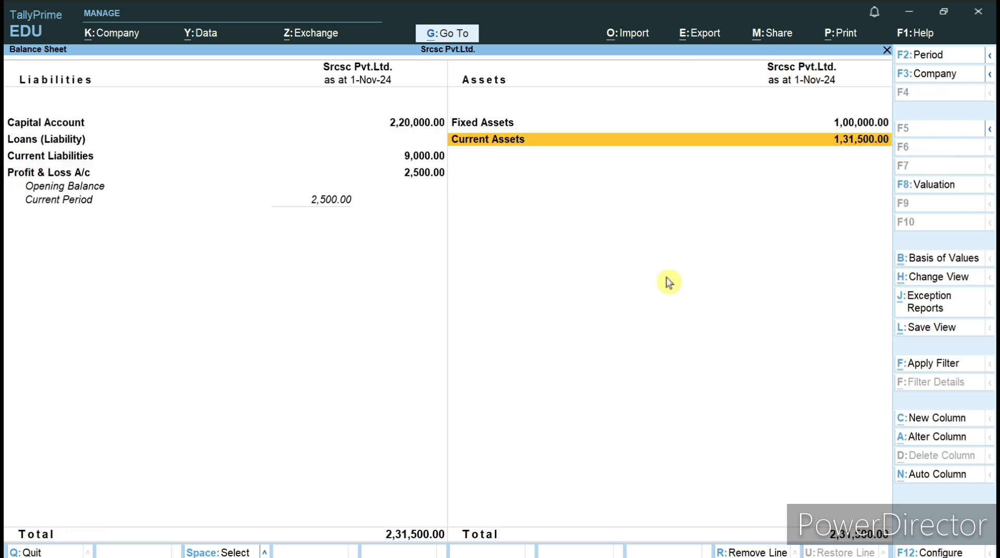
Close the Balance Sheet and open the Profit & Loss A/c report
{"action": "key", "text": "Escape"}
{"action": "key", "text": "Down"}
{"action": "key", "text": "Return"}
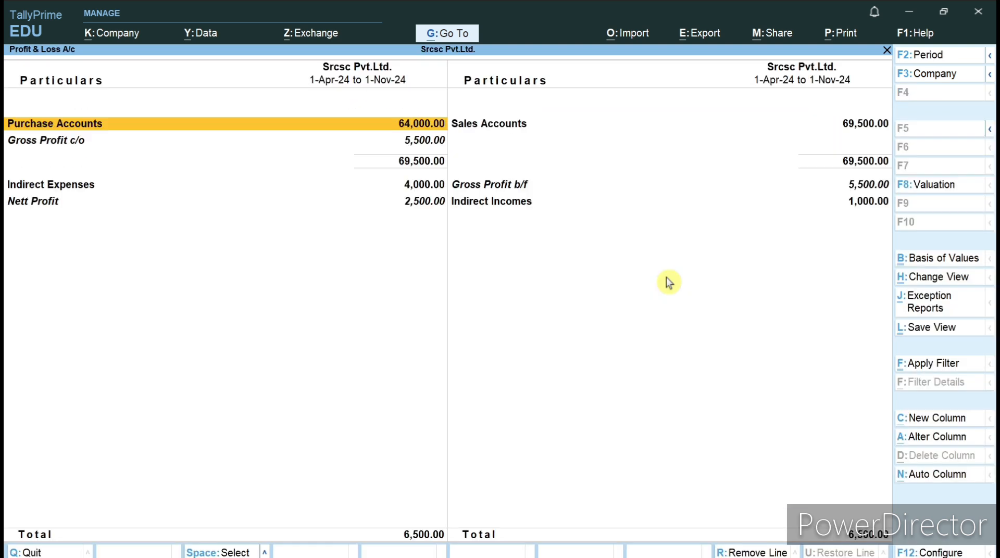
Drill down from Purchase Accounts through Purchase A/c to its November vouchers, and compare the cash and credit entries
{"action": "key", "text": "Right"}
{"action": "key", "text": "Left"}
{"action": "key", "text": "Return"}
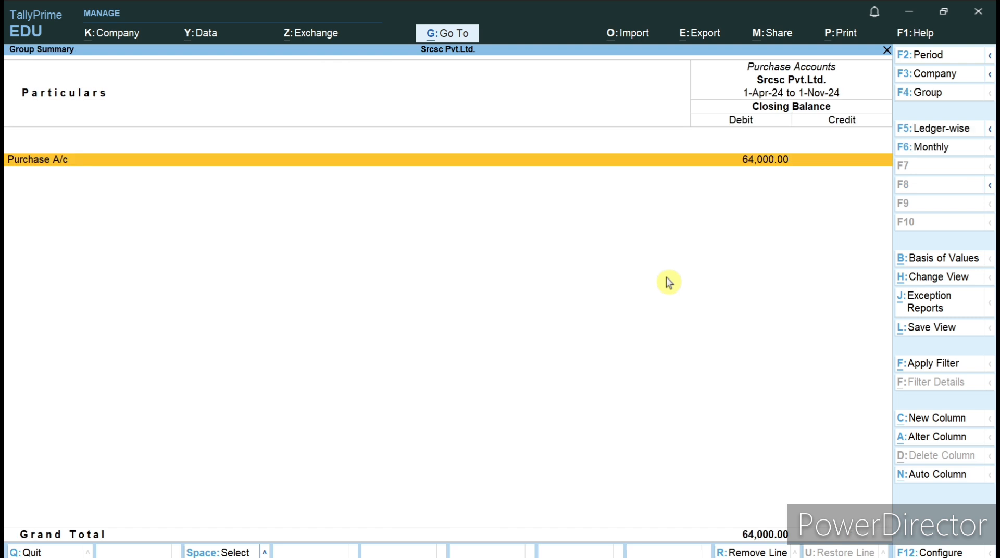
{"action": "key", "text": "Return"}
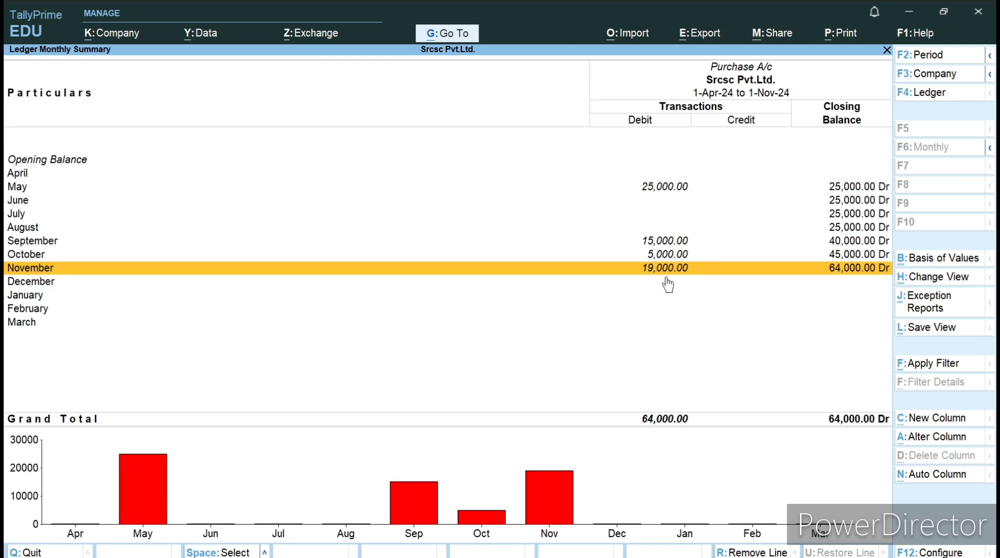
{"action": "left_click", "coordinate": [668, 281]}
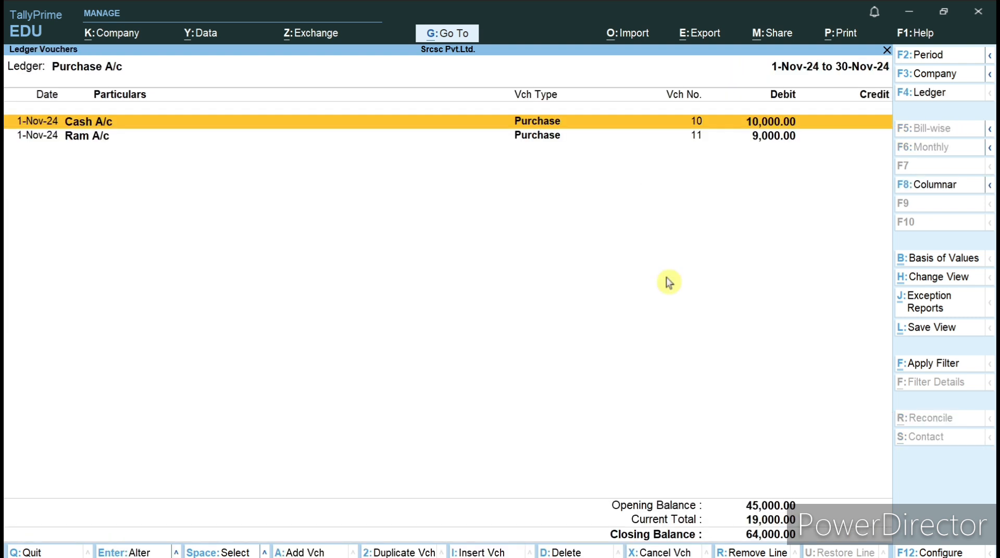
{"action": "key", "text": "Down"}
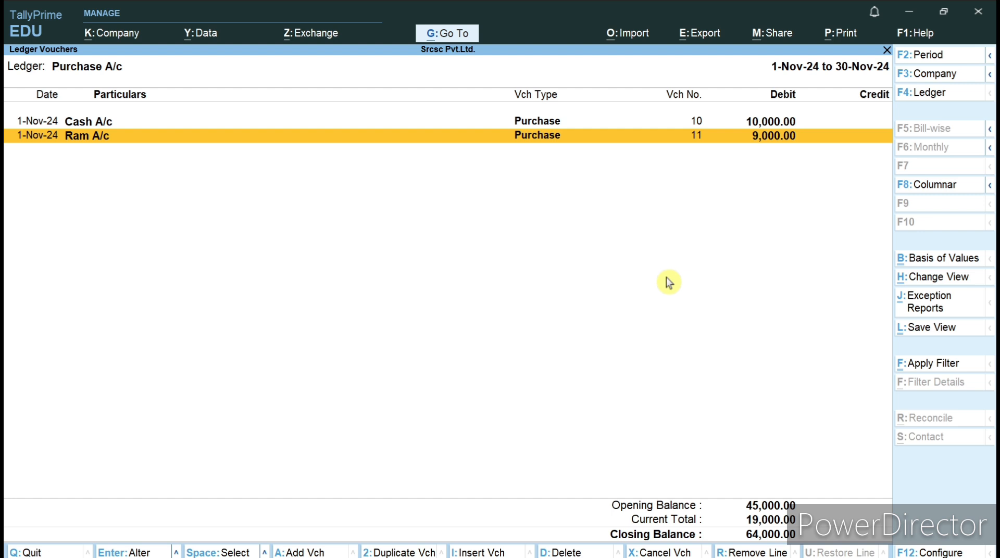
{"action": "key", "text": "Up"}
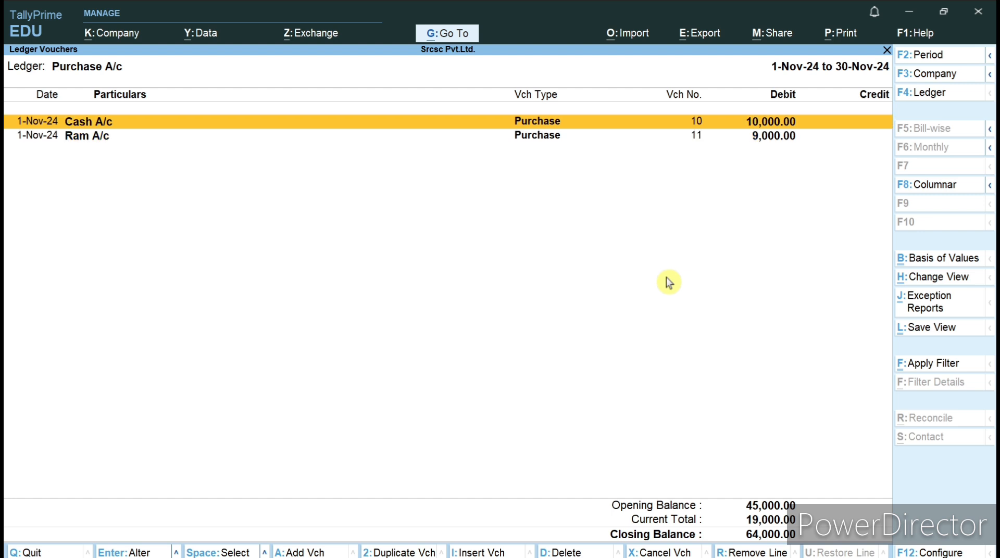
Inspect the November cash purchase voucher and its discount line, and close everything back to the Gateway of Tally
{"action": "key", "text": "Return"}
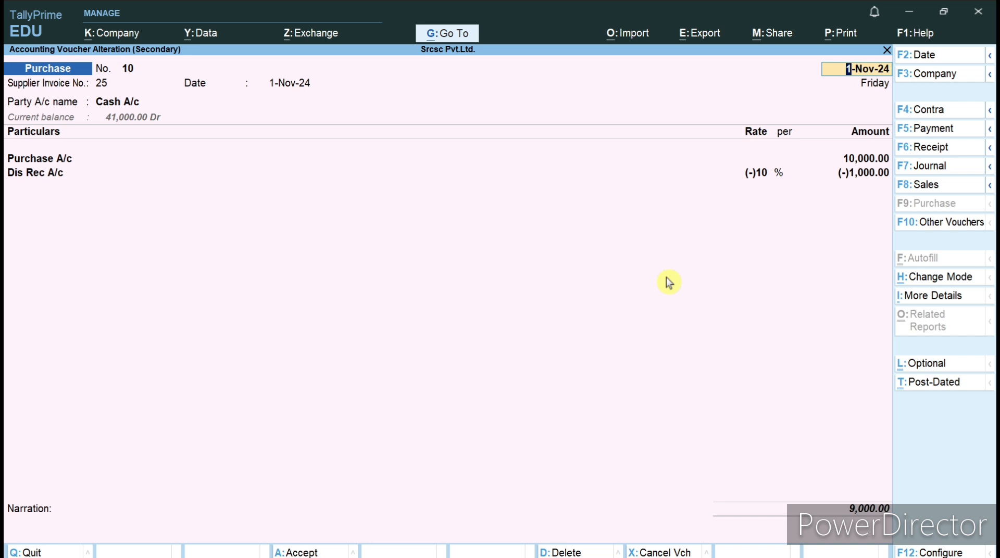
{"action": "key", "text": "Escape"}
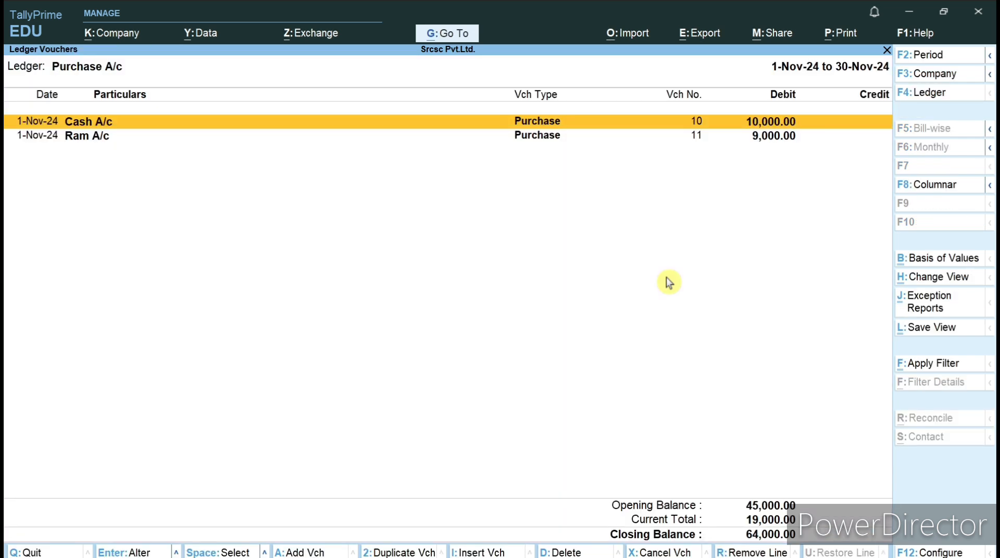
{"action": "key", "text": "Return"}
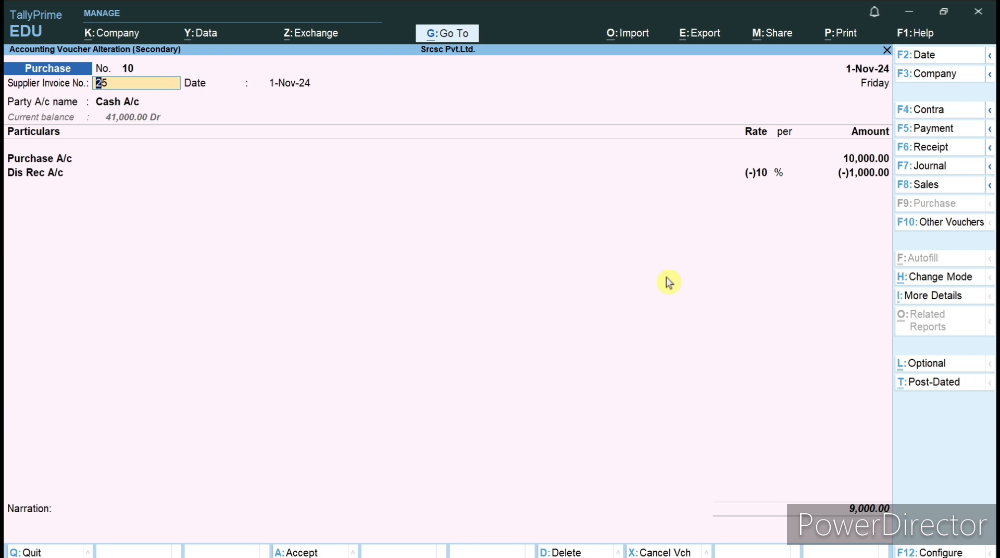
{"action": "key", "text": "Escape"}
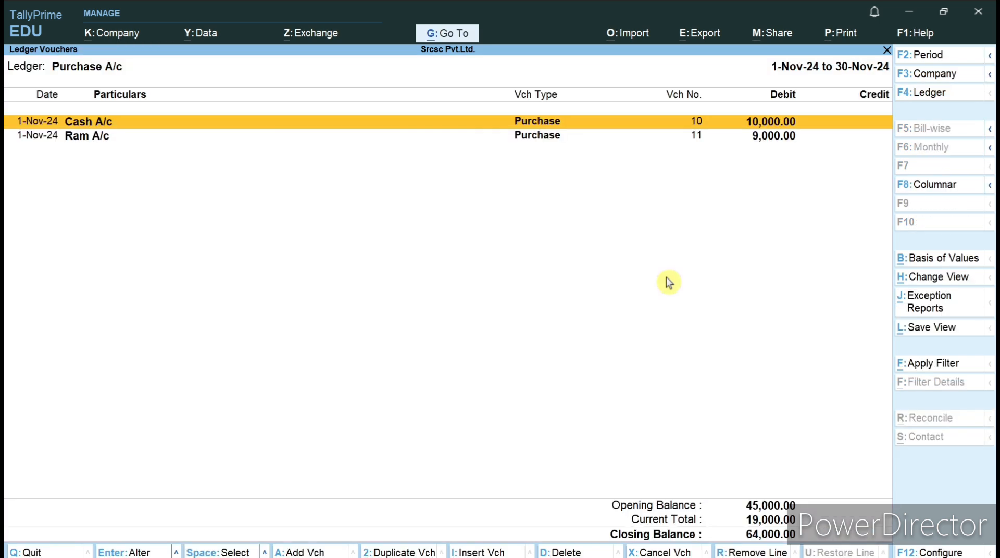
{"action": "key", "text": "Escape"}
{"action": "key", "text": "Escape"}
{"action": "key", "text": "Escape"}
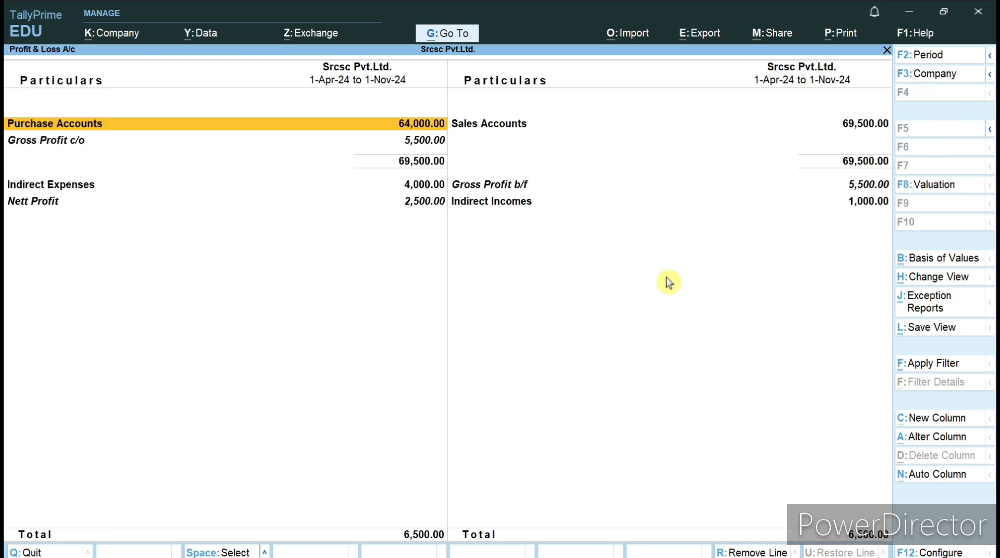
{"action": "key", "text": "Down"}
{"action": "key", "text": "Escape"}
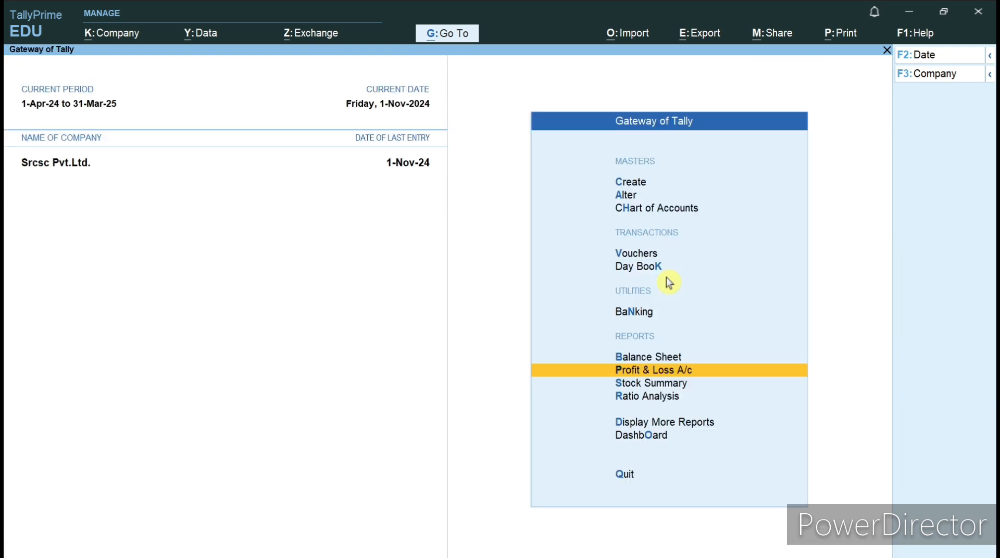
Open the Profit & Loss A/c, review the November vouchers of Sale A/c under Sales Accounts, and return to the report
{"action": "key", "text": "Return"}
{"action": "key", "text": "Right"}
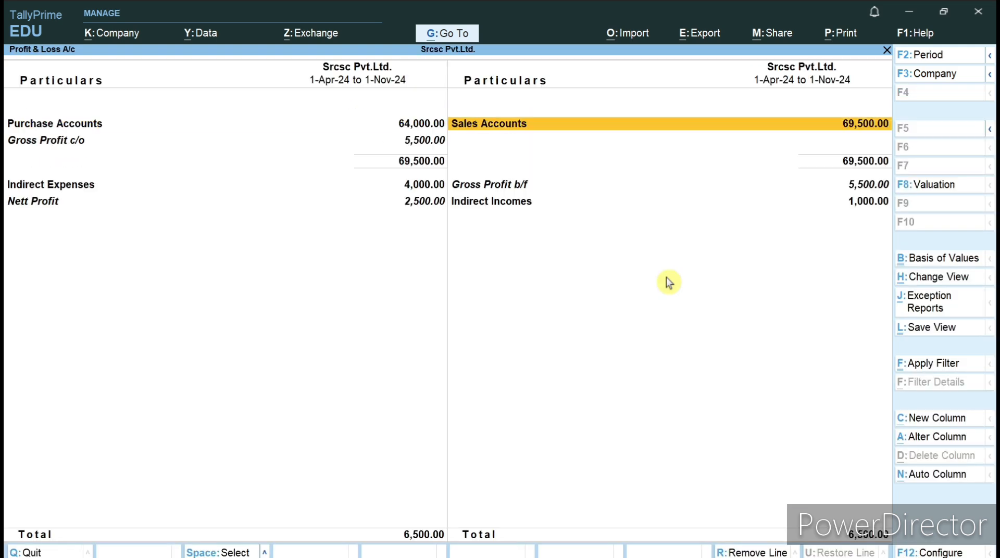
{"action": "key", "text": "Return"}
{"action": "key", "text": "Return"}
{"action": "key", "text": "Return"}
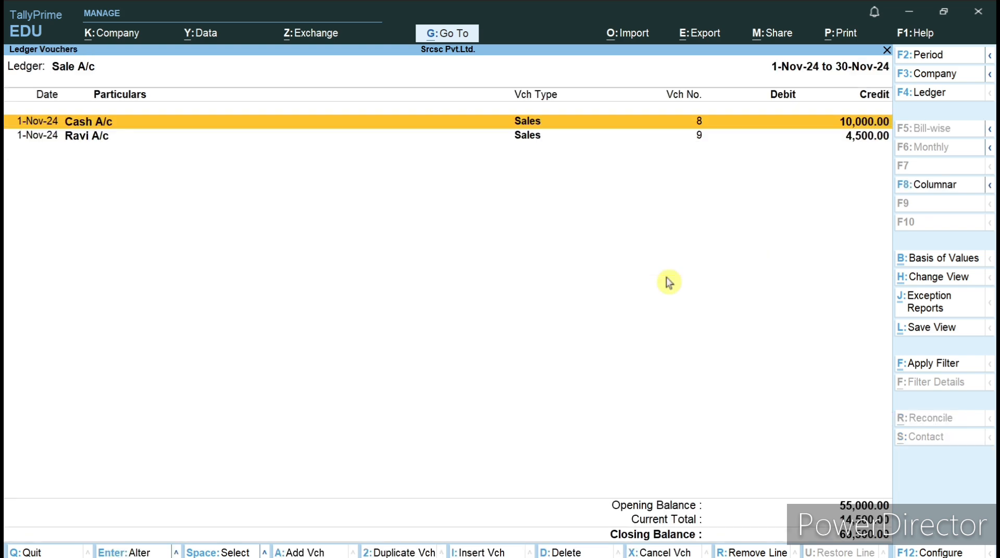
{"action": "key", "text": "Escape"}
{"action": "key", "text": "Escape"}
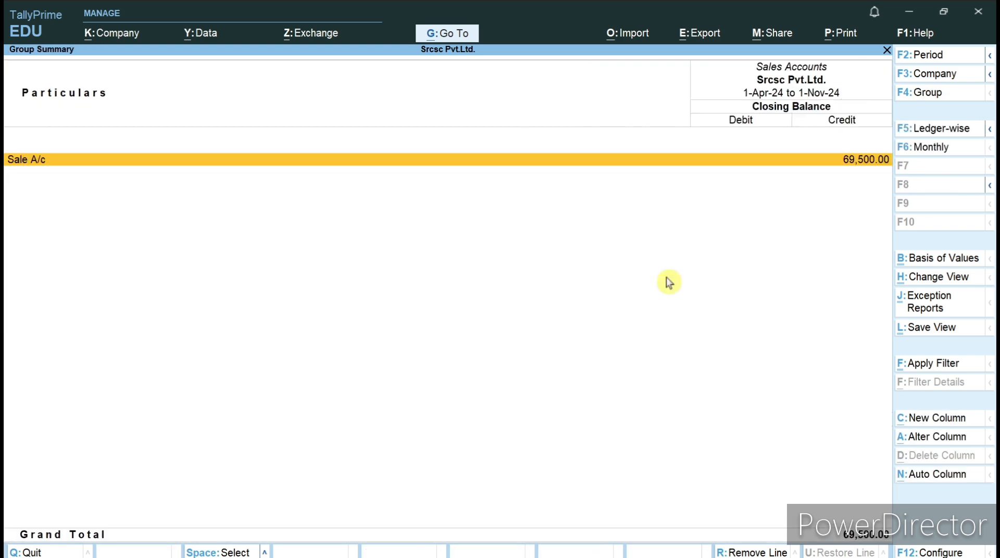
{"action": "key", "text": "Escape"}
{"action": "key", "text": "Down"}
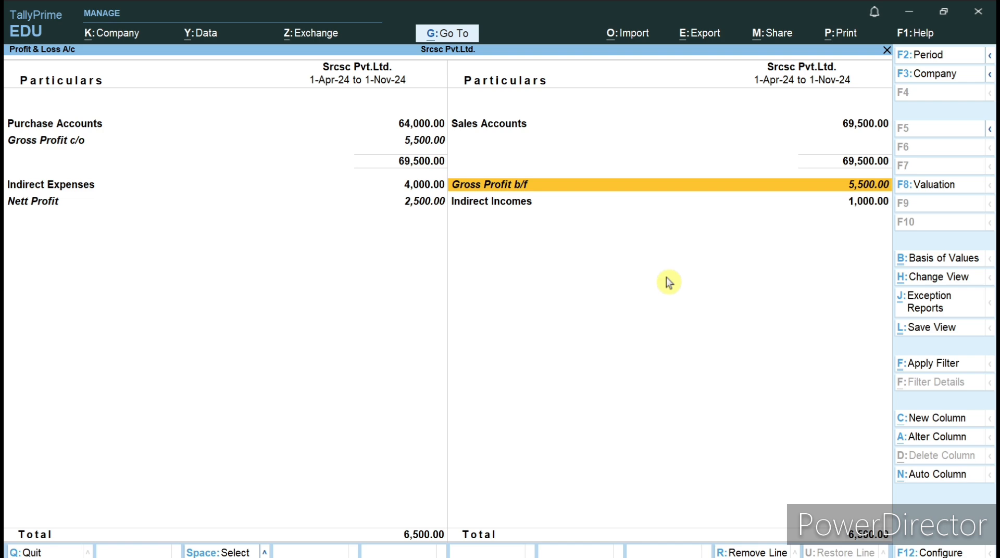
Open the Balance Sheet, examine the Sundry Creditors group under Current Liabilities, and return to the Balance Sheet
{"action": "key", "text": "Escape"}
{"action": "key", "text": "Up"}
{"action": "key", "text": "Return"}
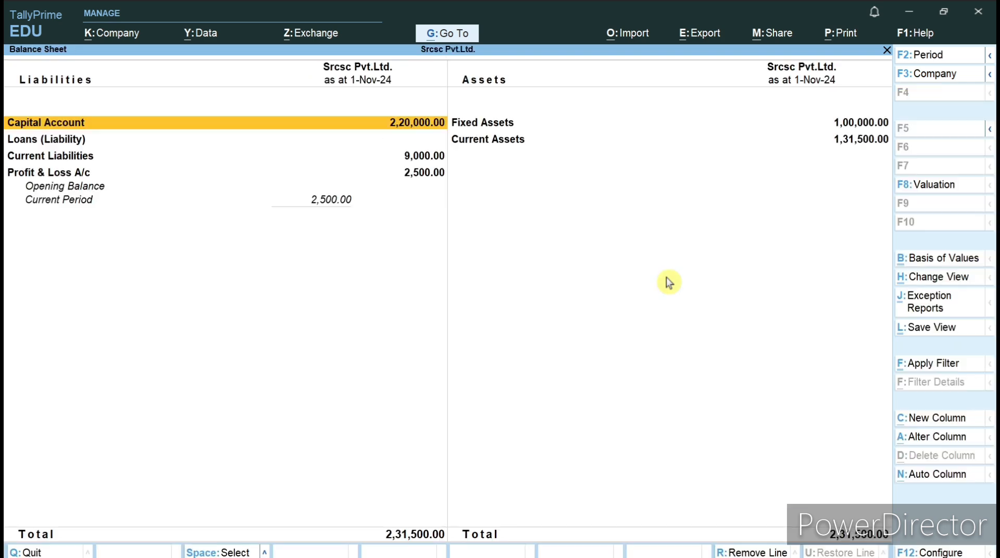
{"action": "key", "text": "Down"}
{"action": "key", "text": "Down"}
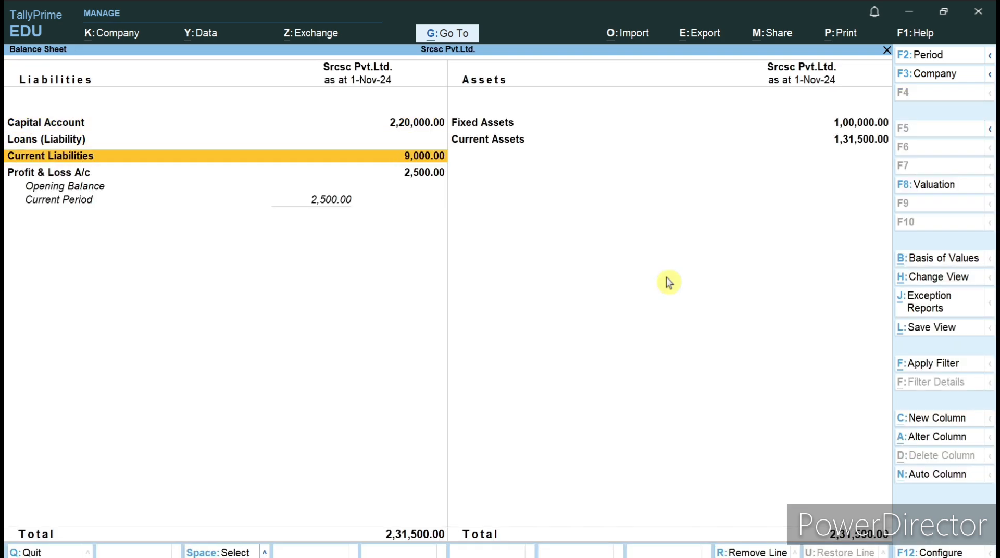
{"action": "key", "text": "Return"}
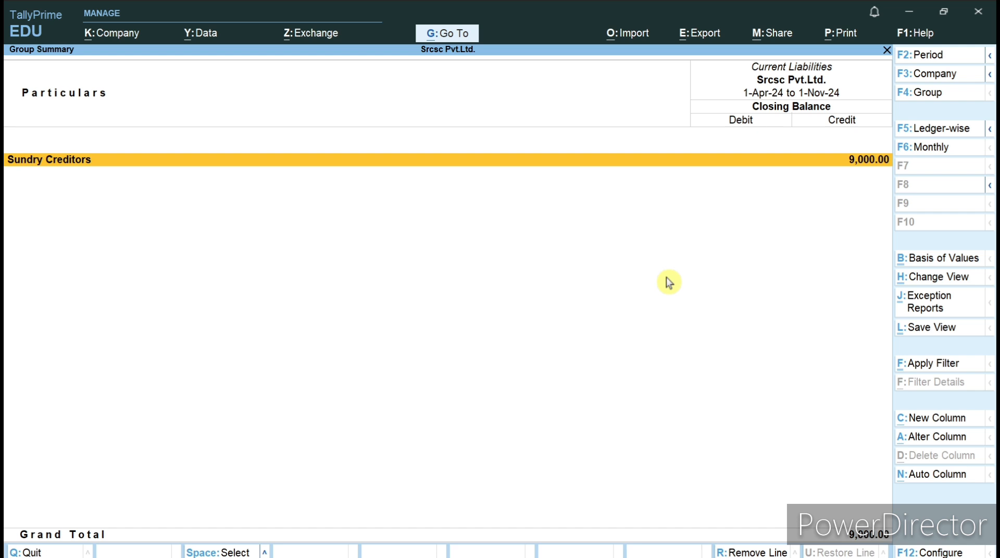
{"action": "key", "text": "Return"}
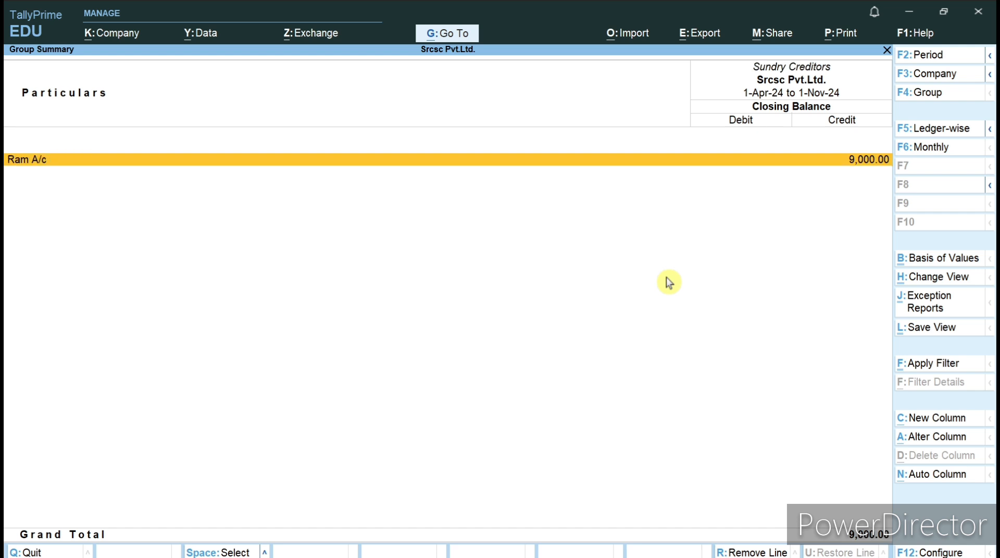
{"action": "key", "text": "Escape"}
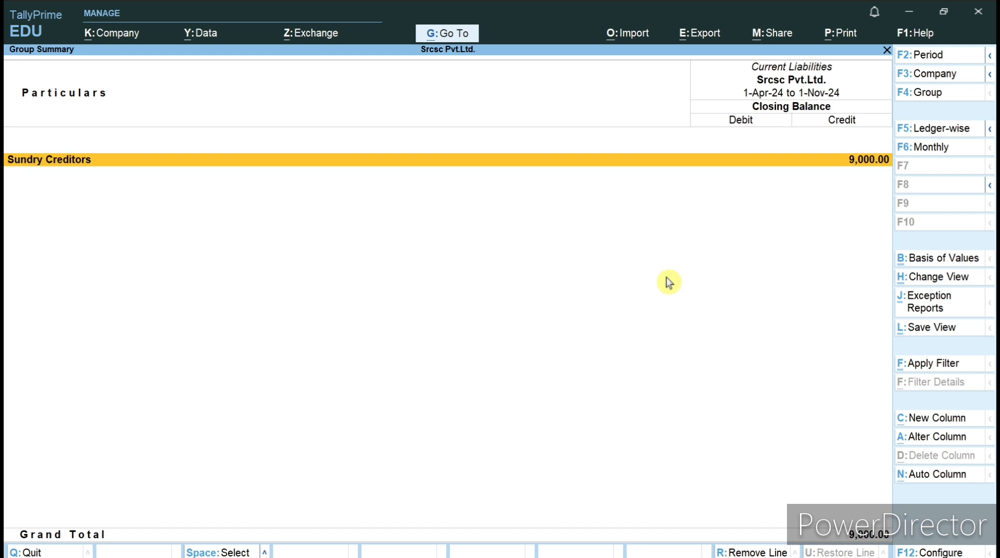
{"action": "key", "text": "Escape"}
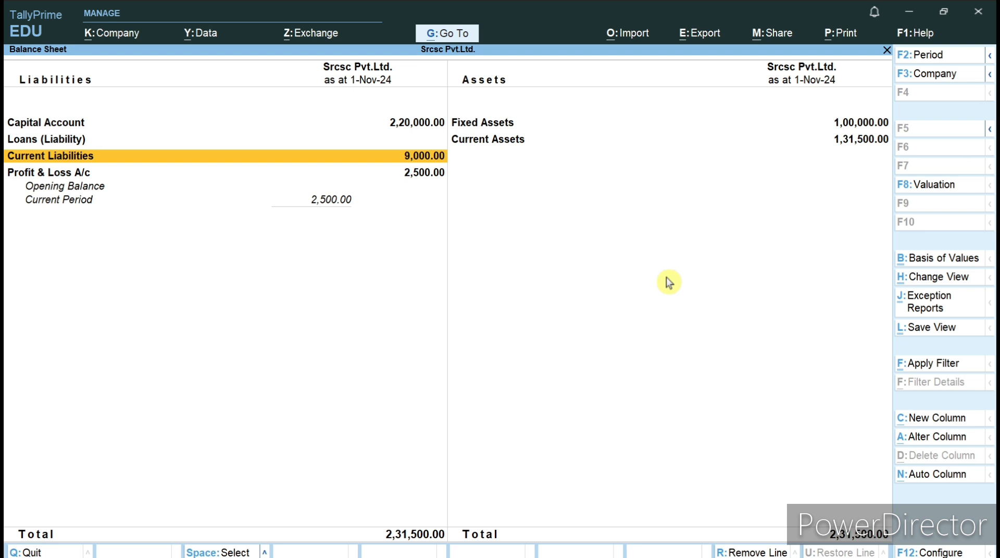
Open the Profit & Loss A/c, examine the November purchase amounts in Purchase A/c, and return to the report
{"action": "key", "text": "Escape"}
{"action": "key", "text": "Down"}
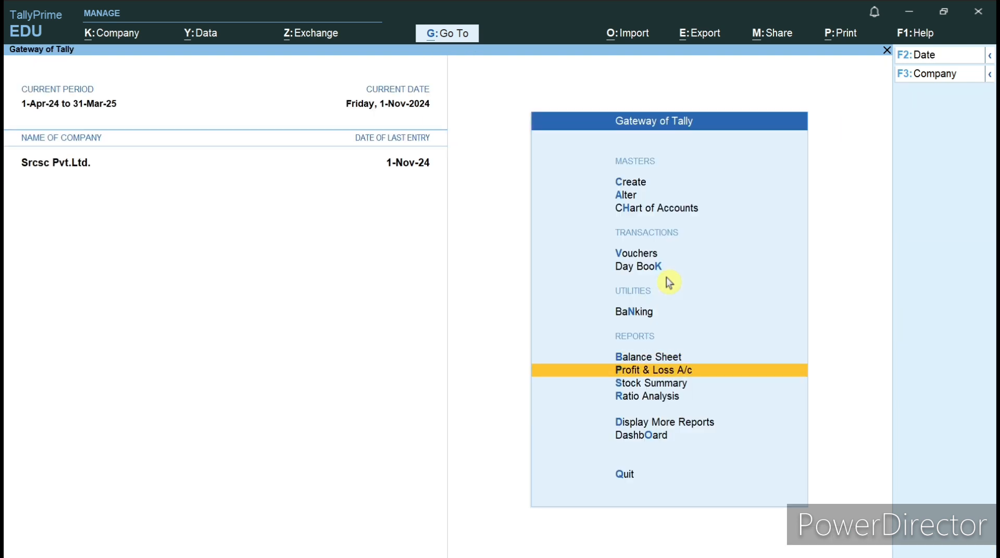
{"action": "key", "text": "Return"}
{"action": "key", "text": "Return"}
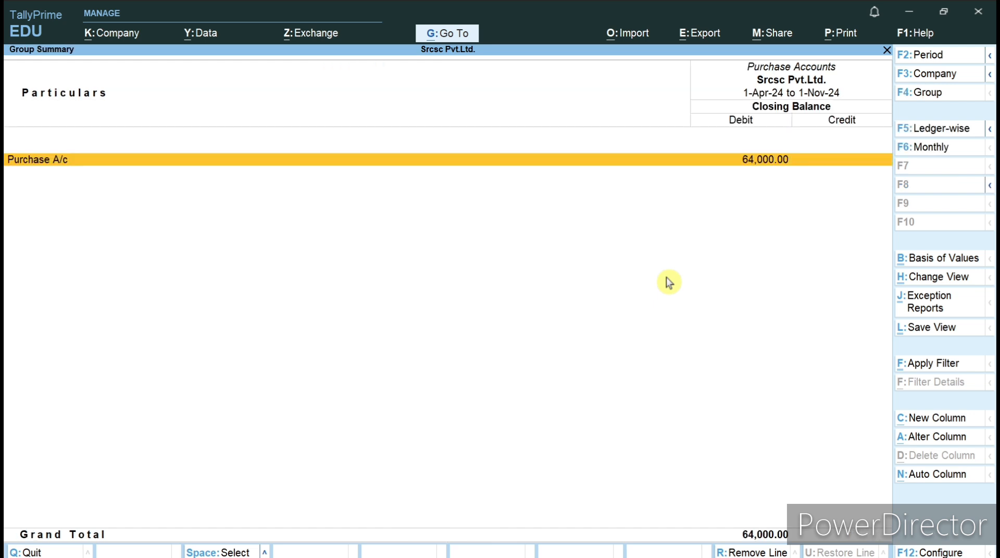
{"action": "key", "text": "Return"}
{"action": "key", "text": "Return"}
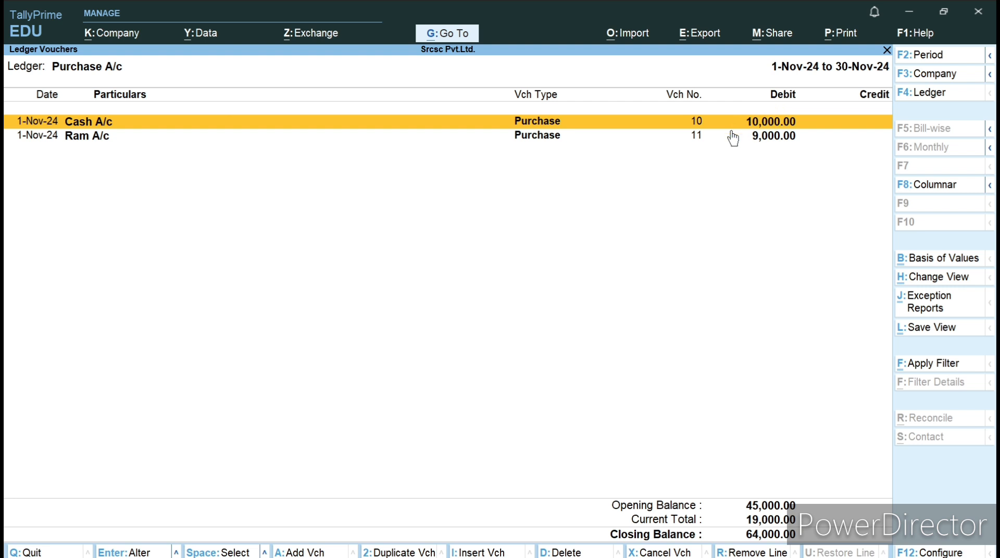
{"action": "key", "text": "Escape"}
{"action": "key", "text": "Escape"}
{"action": "key", "text": "Escape"}
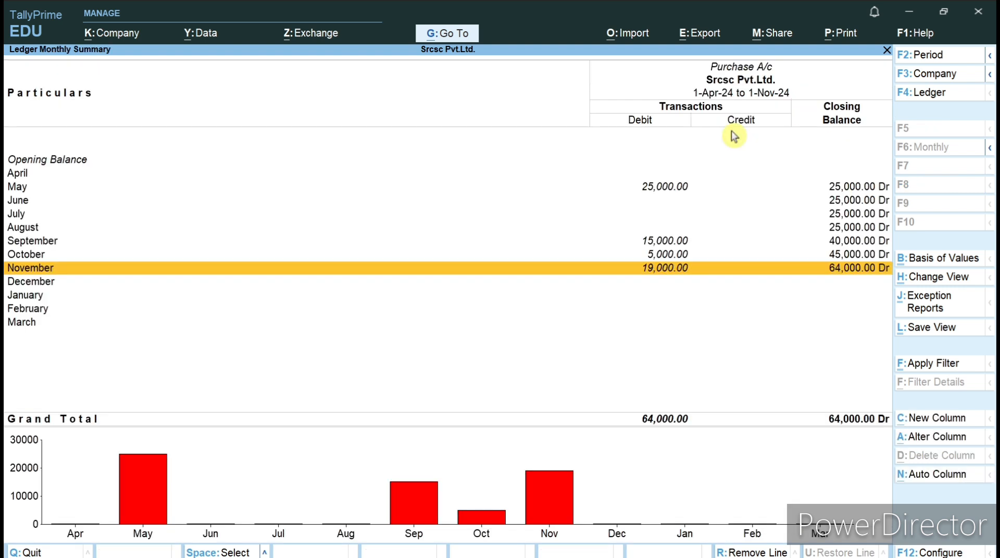
{"action": "key", "text": "Down"}
{"action": "key", "text": "Down"}
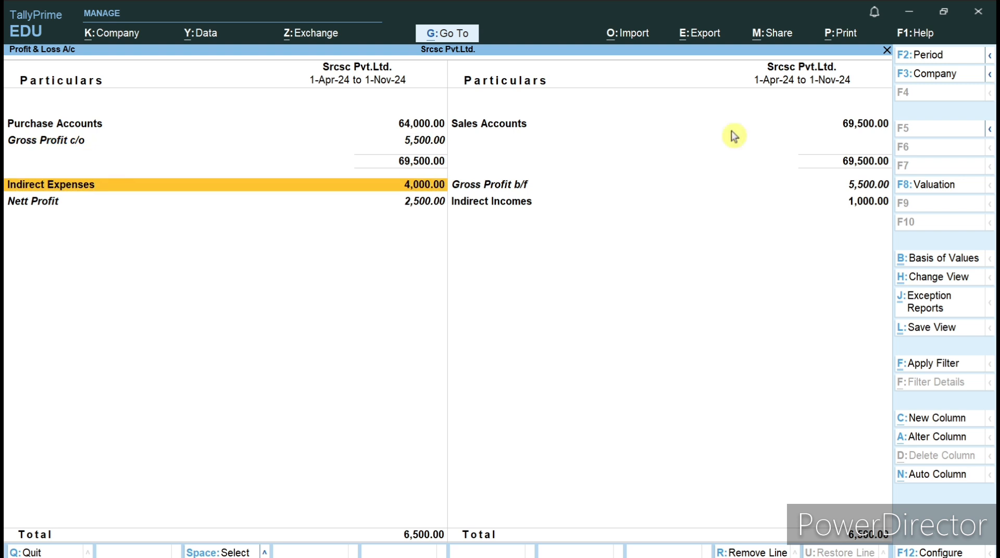
Open the Balance Sheet and drill through Current Liabilities and Sundry Creditors to the supplier's November ledger vouchers
{"action": "key", "text": "Escape"}
{"action": "key", "text": "Up"}
{"action": "key", "text": "Return"}
{"action": "key", "text": "Down"}
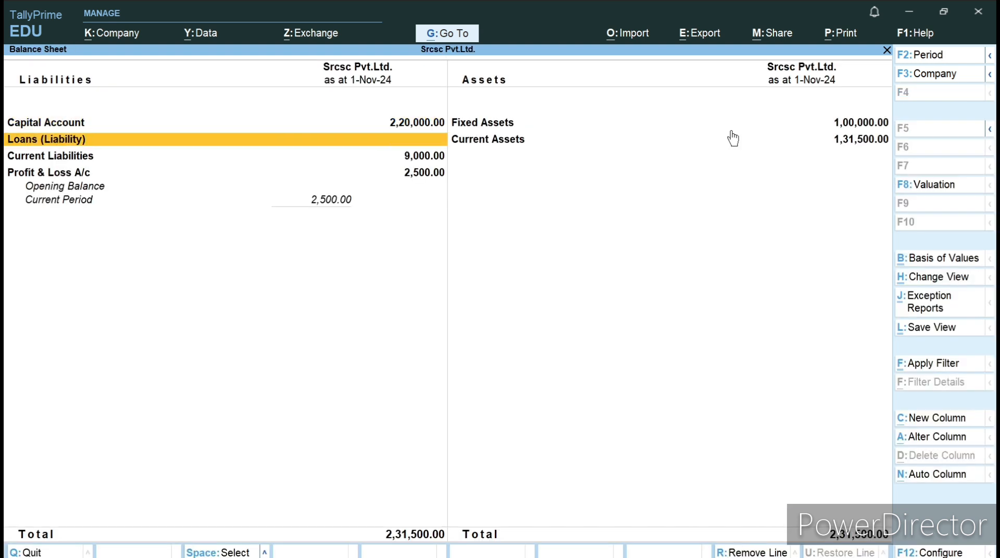
{"action": "key", "text": "Down"}
{"action": "key", "text": "Return"}
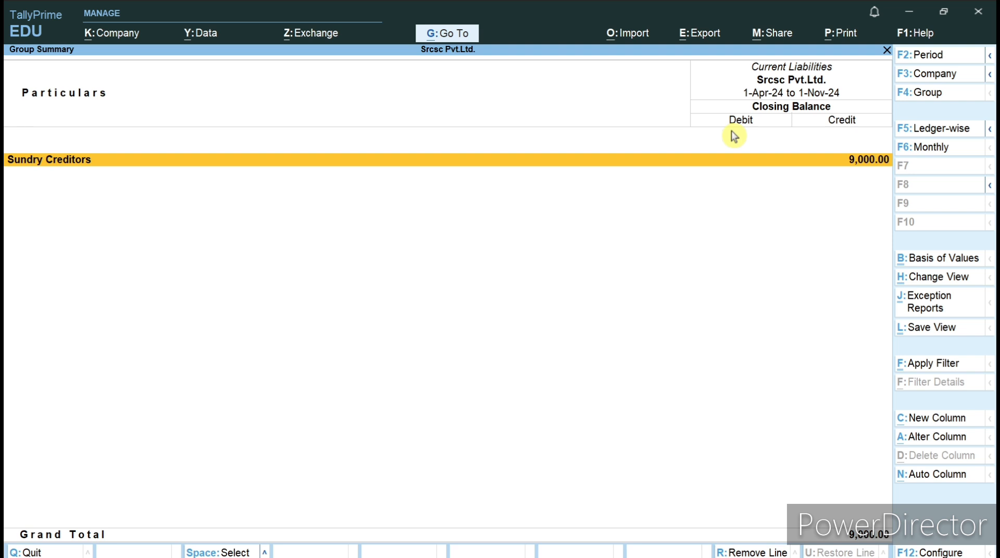
{"action": "key", "text": "Return"}
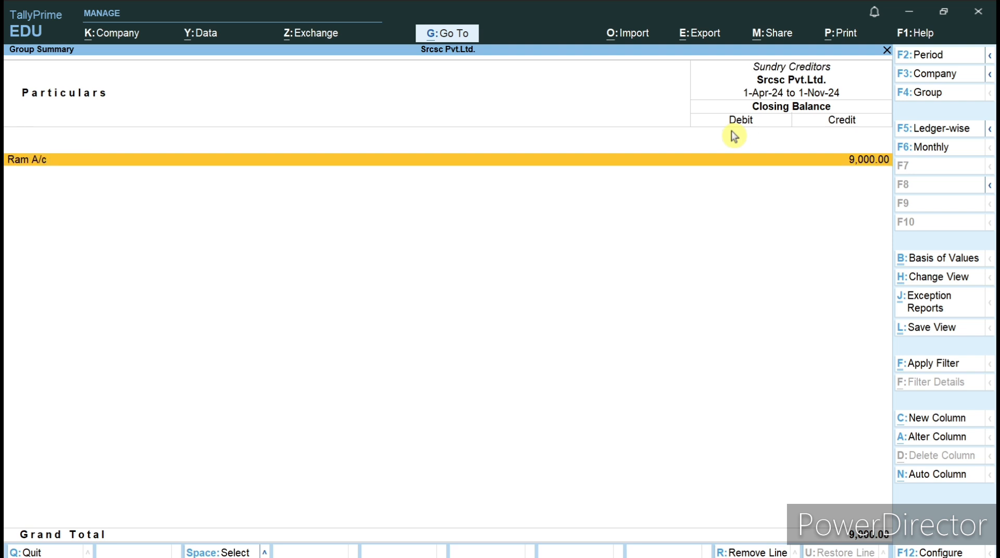
{"action": "key", "text": "Return"}
{"action": "key", "text": "Return"}
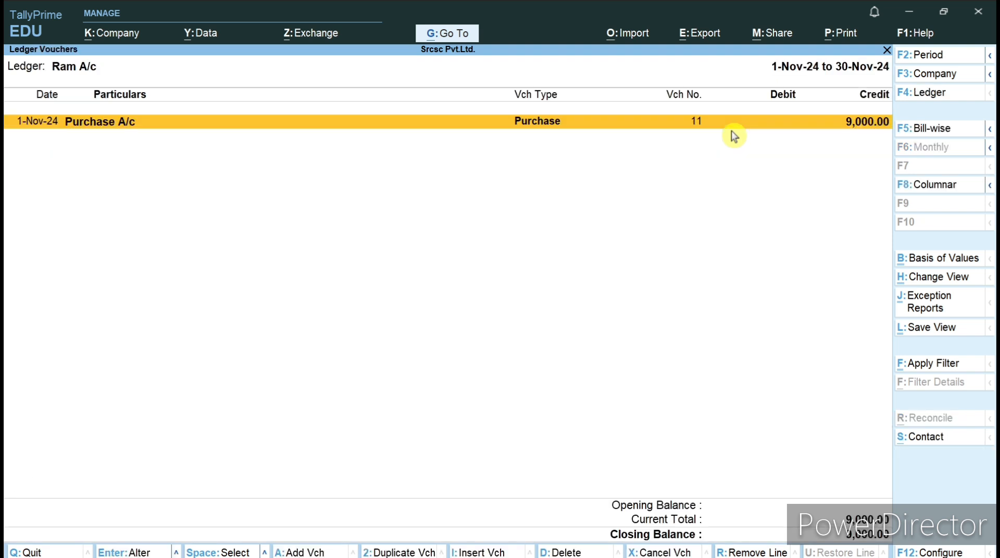
Inspect the supplier's credit purchase voucher, quit it without saving, and return to the Sundry Creditors summary
{"action": "key", "text": "Return"}
{"action": "key", "text": "BackSpace"}
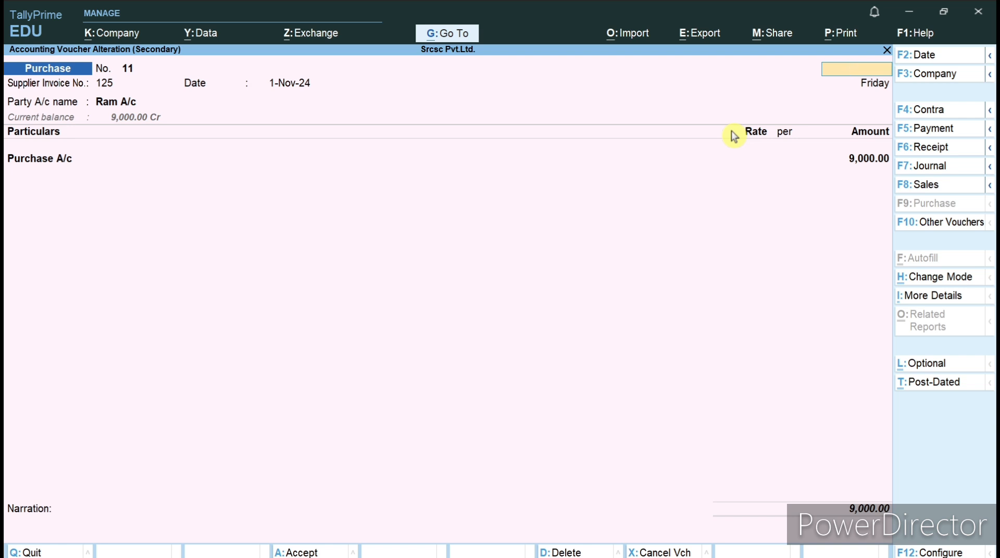
{"action": "key", "text": "Escape"}
{"action": "key", "text": "y"}
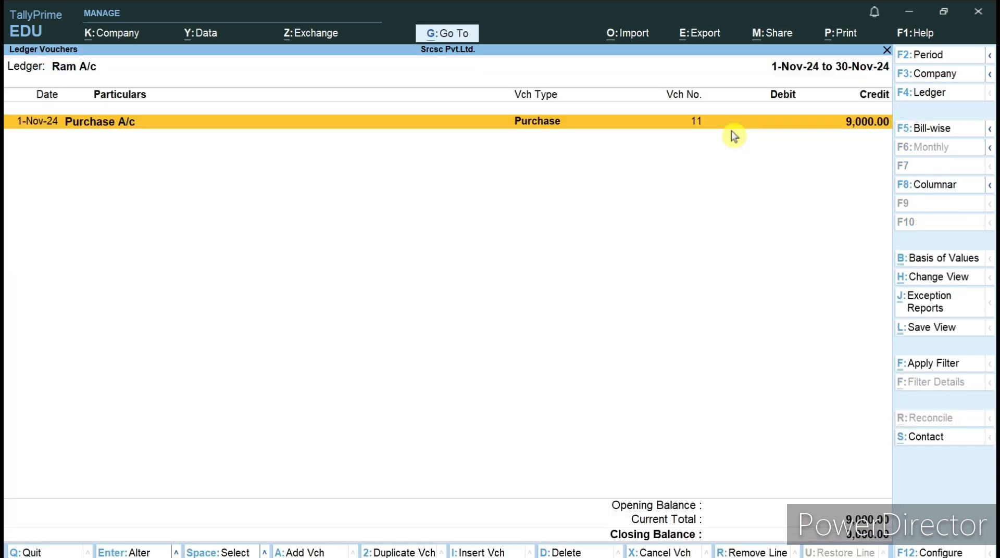
{"action": "key", "text": "Return"}
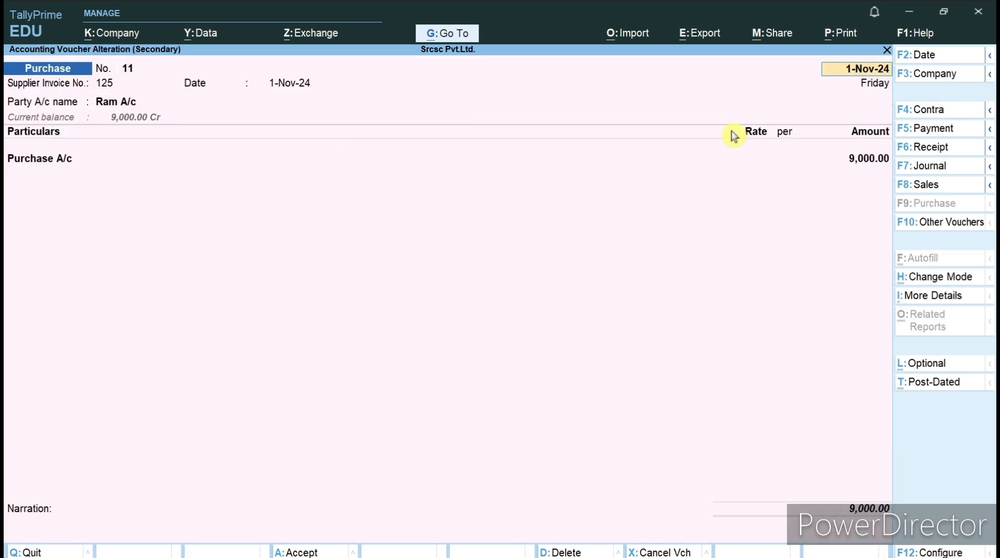
{"action": "key", "text": "BackSpace"}
{"action": "key", "text": "Escape"}
{"action": "key", "text": "y"}
{"action": "key", "text": "Escape"}
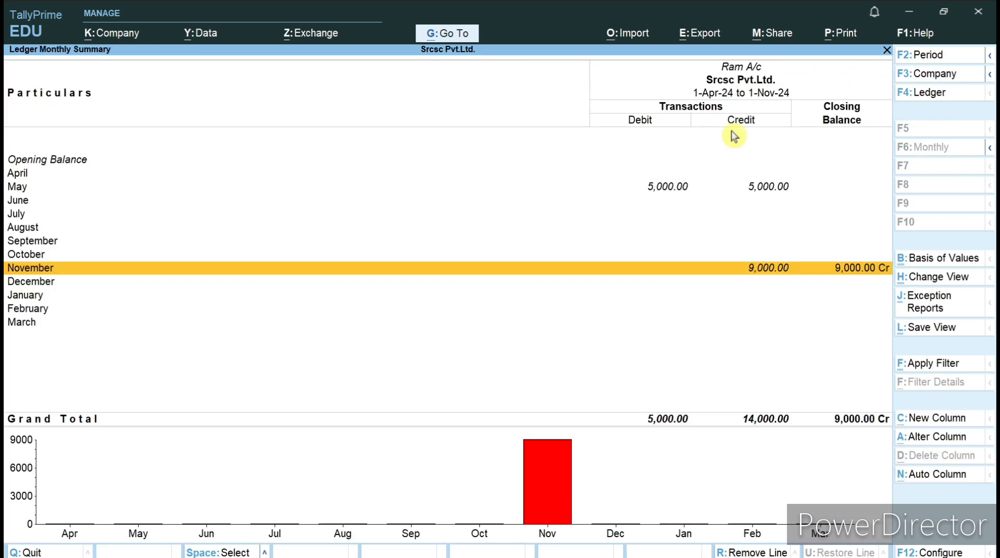
{"action": "key", "text": "Escape"}
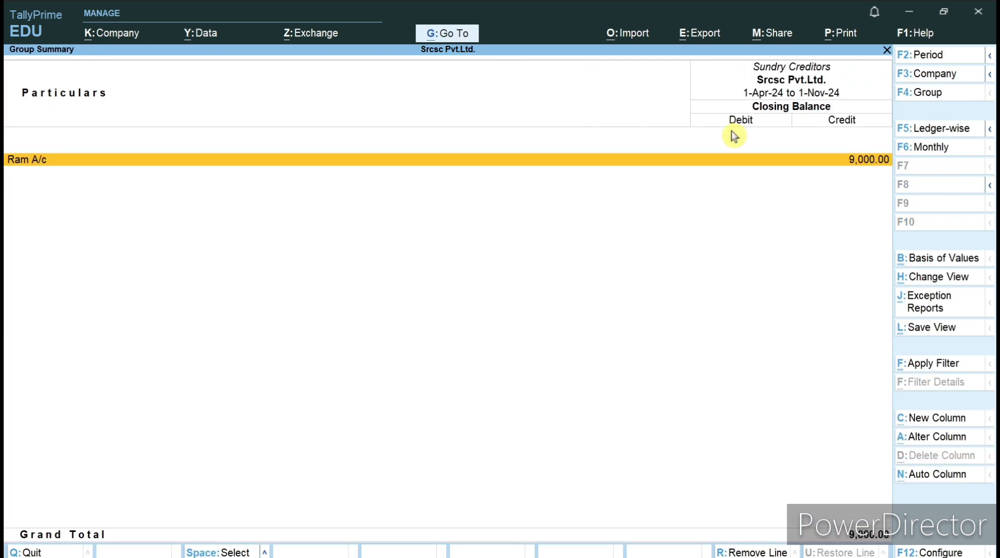
Return to the Balance Sheet and open the Profit & Loss A/c to examine its Nett Profit line
{"action": "key", "text": "Escape"}
{"action": "key", "text": "Escape"}
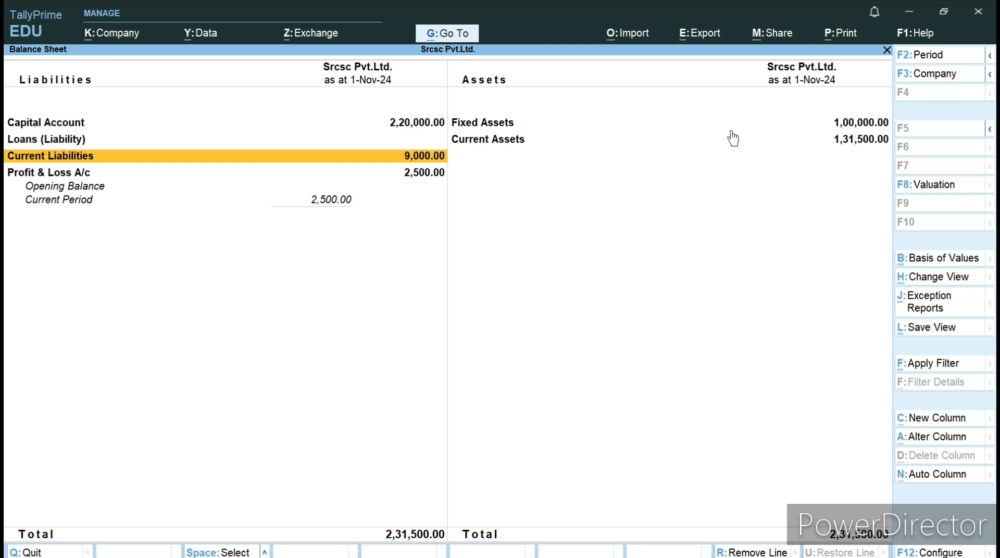
{"action": "key", "text": "Down"}
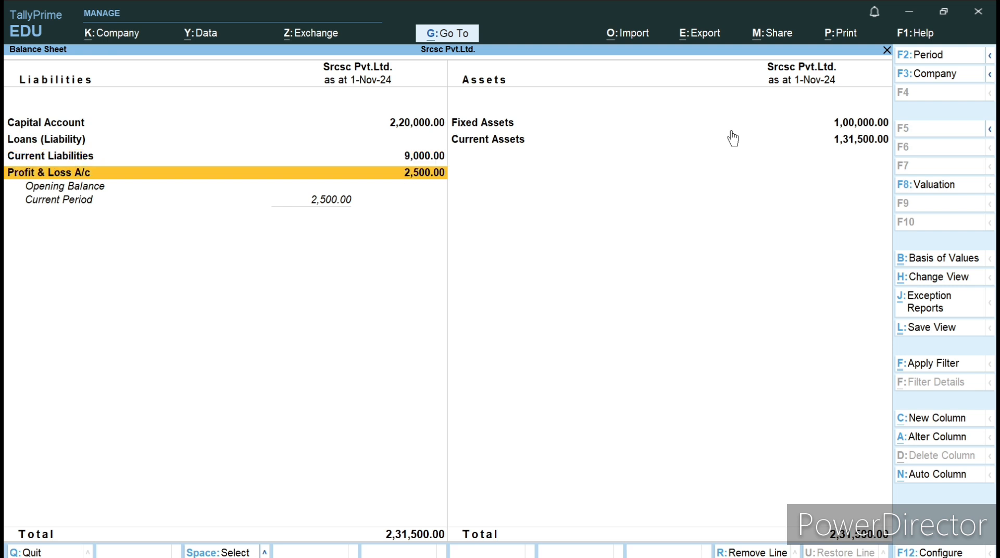
{"action": "key", "text": "Return"}
{"action": "key", "text": "Down"}
{"action": "key", "text": "Down"}
{"action": "key", "text": "Down"}
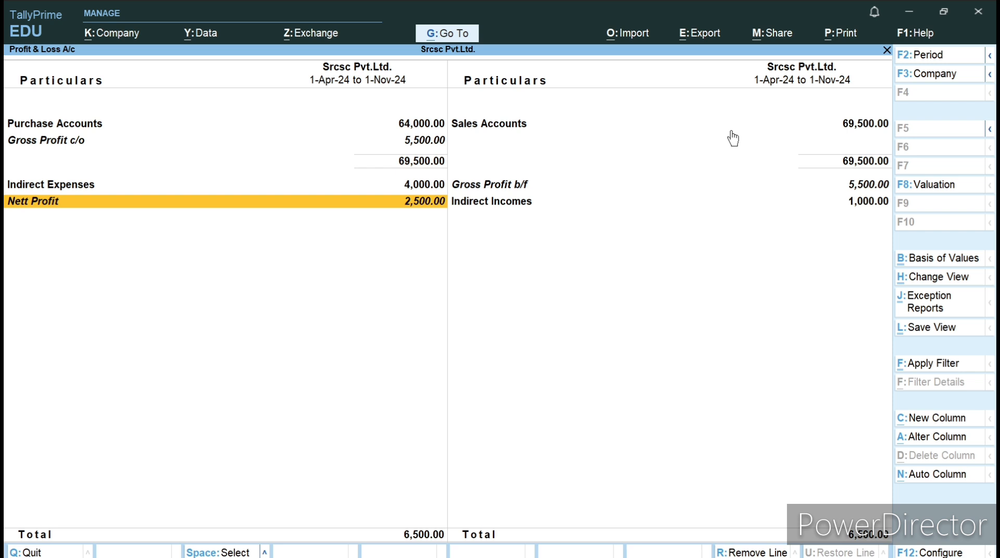
Drill through Indirect Incomes and the Dis Rec A/c ledger's November entries to the discounted cash purchase voucher
{"action": "key", "text": "Right"}
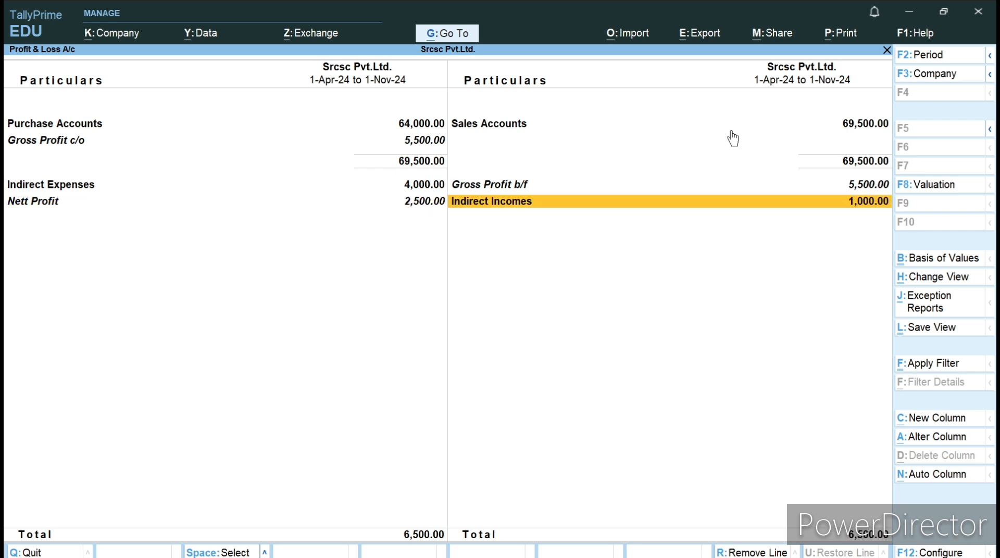
{"action": "key", "text": "Up"}
{"action": "key", "text": "Down"}
{"action": "left_click", "coordinate": [870, 213]}
{"action": "key", "text": "Return"}
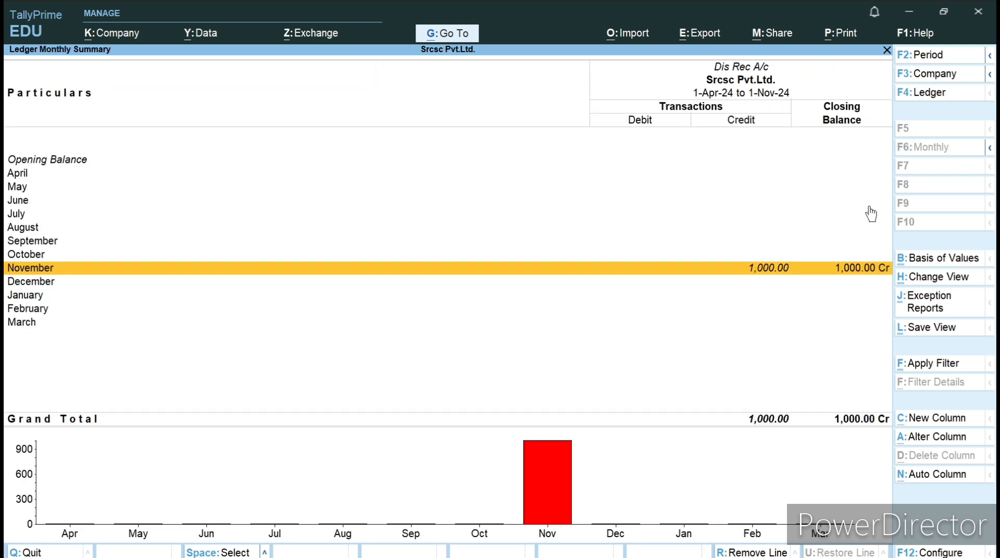
{"action": "key", "text": "Return"}
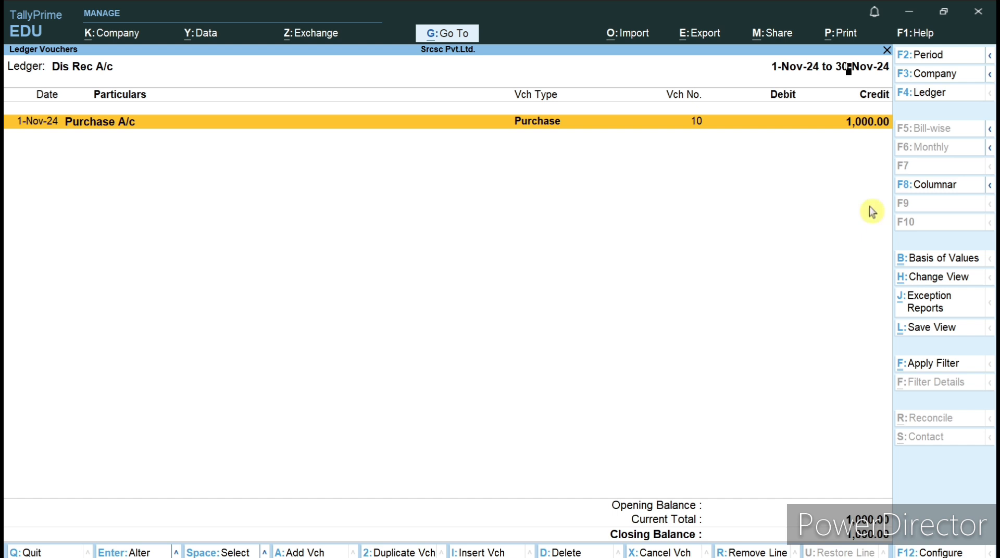
{"action": "key", "text": "Return"}
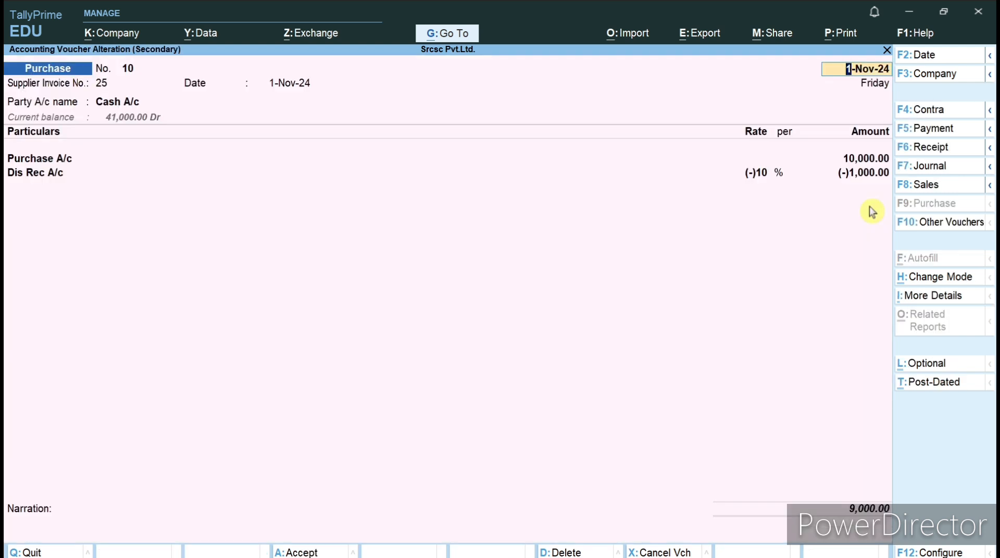
Quit the purchase voucher without saving and return to the Profit & Loss A/c
{"action": "key", "text": "BackSpace"}
{"action": "key", "text": "Escape"}
{"action": "key", "text": "y"}
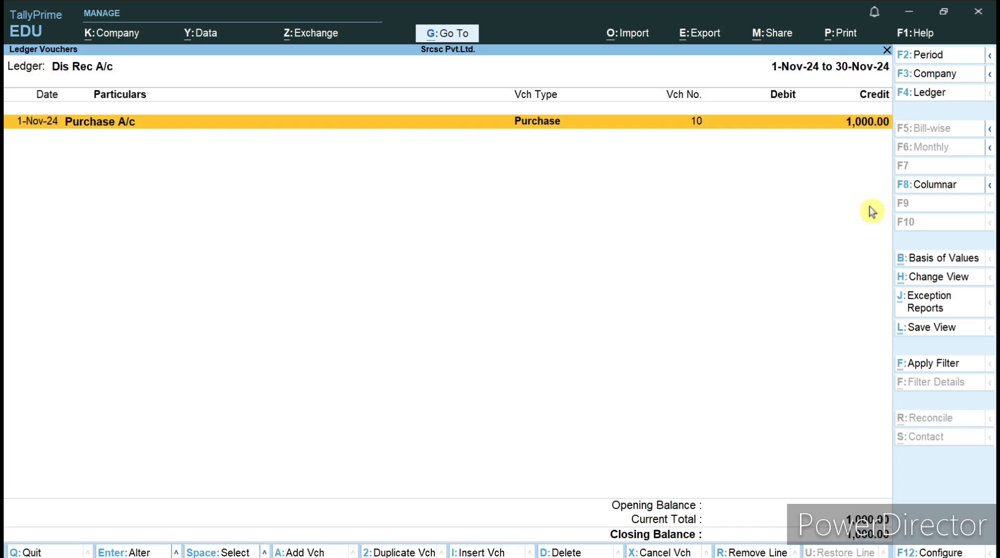
{"action": "key", "text": "Escape"}
{"action": "key", "text": "Escape"}
{"action": "key", "text": "Escape"}
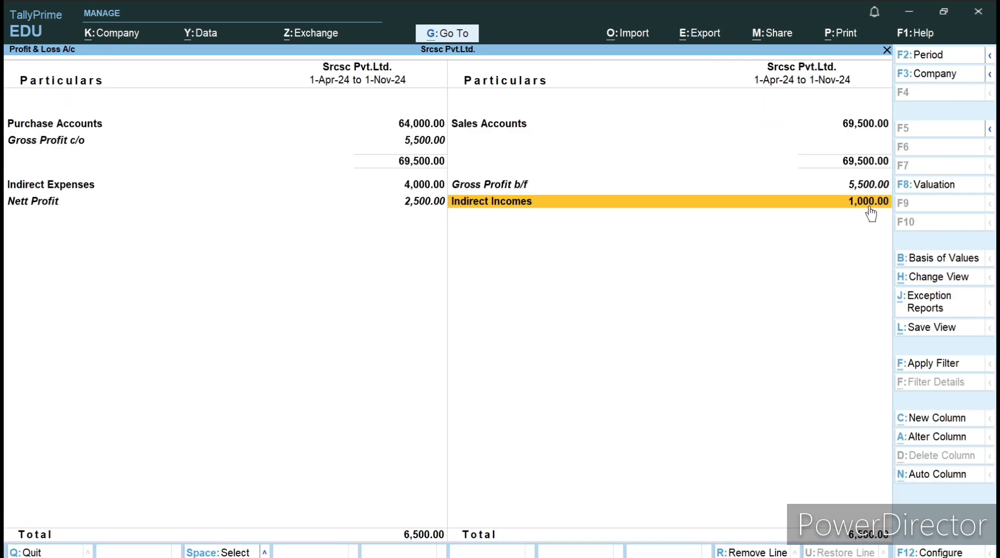
Examine the Dis Paid A/c, Light Bill A/c and Telephone Bill A/c ledgers under Indirect Expenses, and return to the Profit & Loss A/c
{"action": "key", "text": "Up"}
{"action": "key", "text": "Left"}
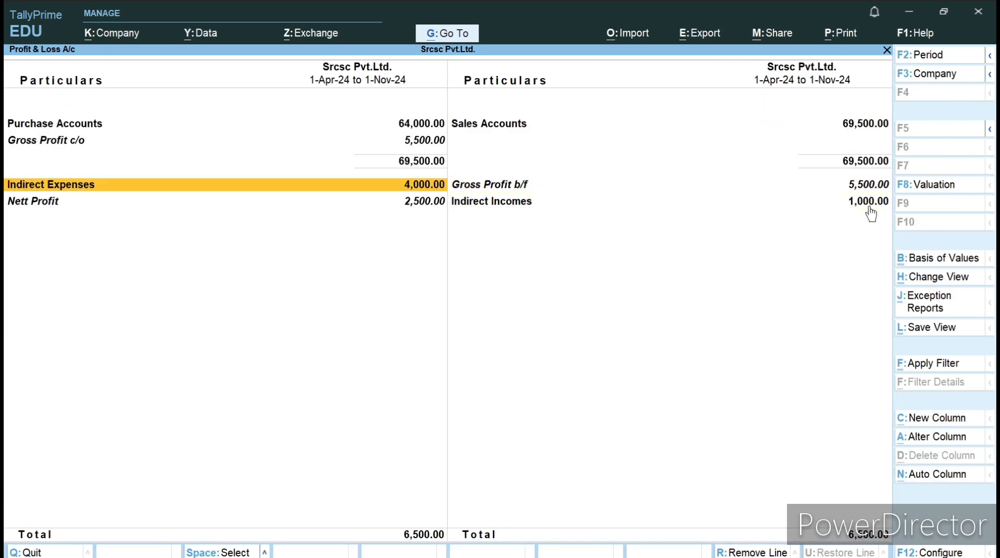
{"action": "key", "text": "Return"}
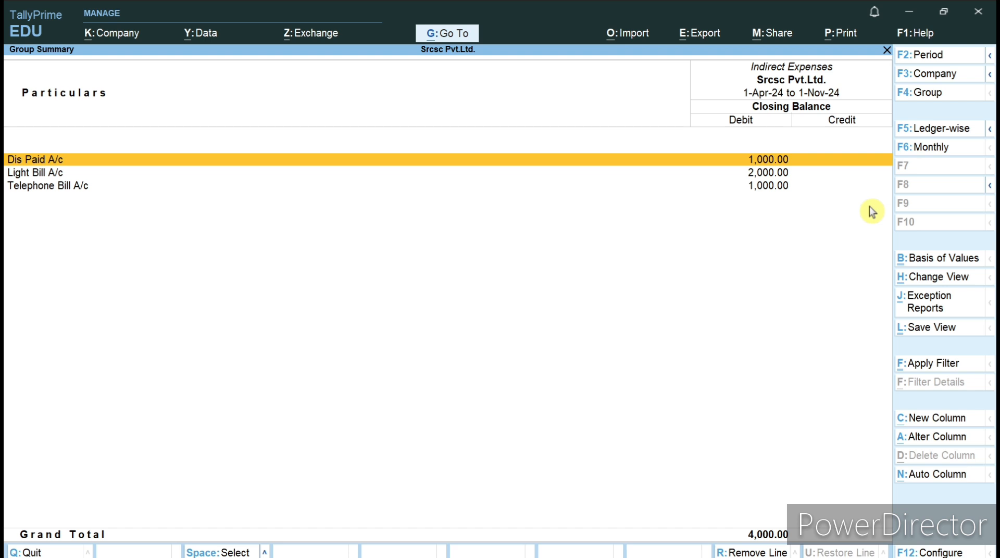
{"action": "key", "text": "Return"}
{"action": "key", "text": "Escape"}
{"action": "key", "text": "Down"}
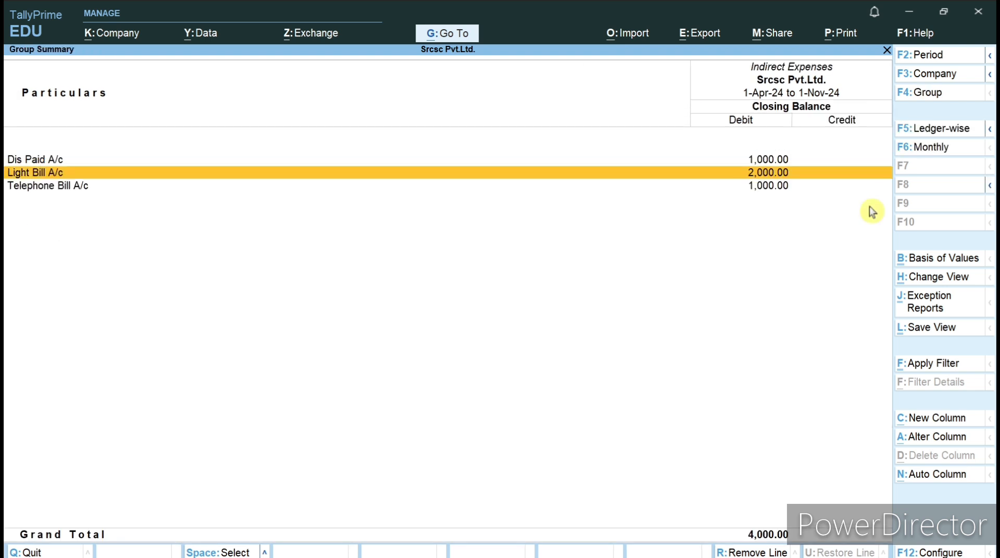
{"action": "key", "text": "Return"}
{"action": "key", "text": "Escape"}
{"action": "key", "text": "Down"}
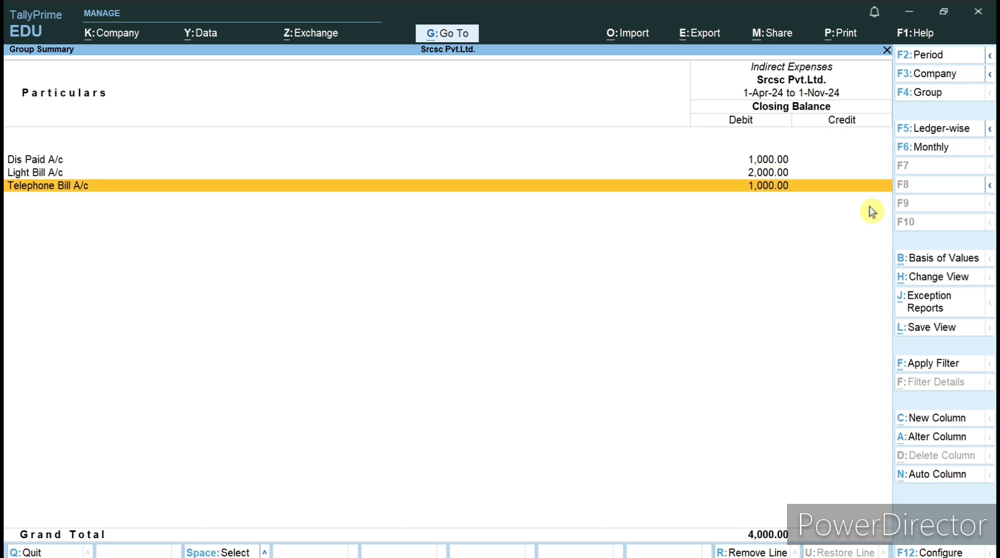
{"action": "key", "text": "Return"}
{"action": "key", "text": "Escape"}
{"action": "key", "text": "Escape"}
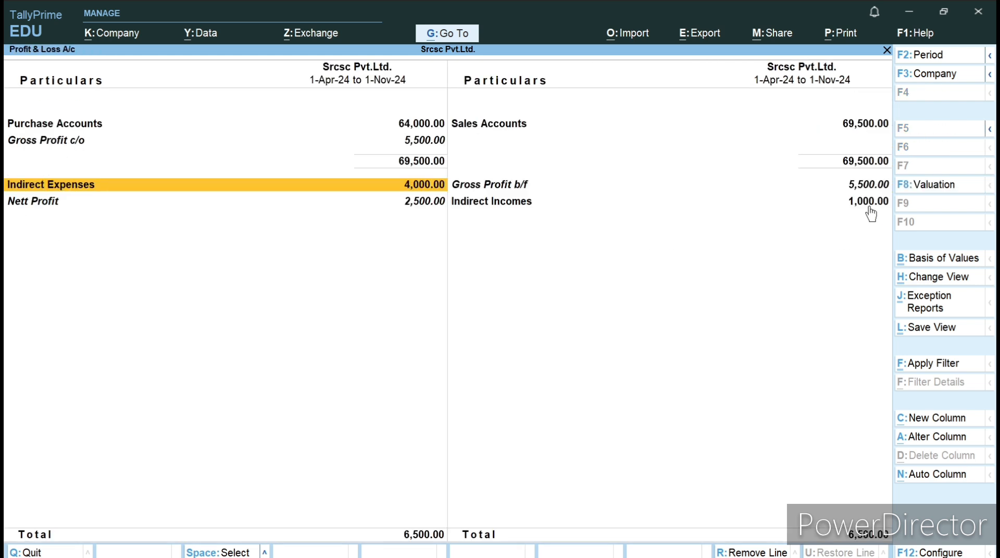
Compare the Indirect Incomes, Nett Profit and Gross Profit b/f lines in the Profit & Loss A/c
{"action": "key", "text": "Right"}
{"action": "key", "text": "Down"}
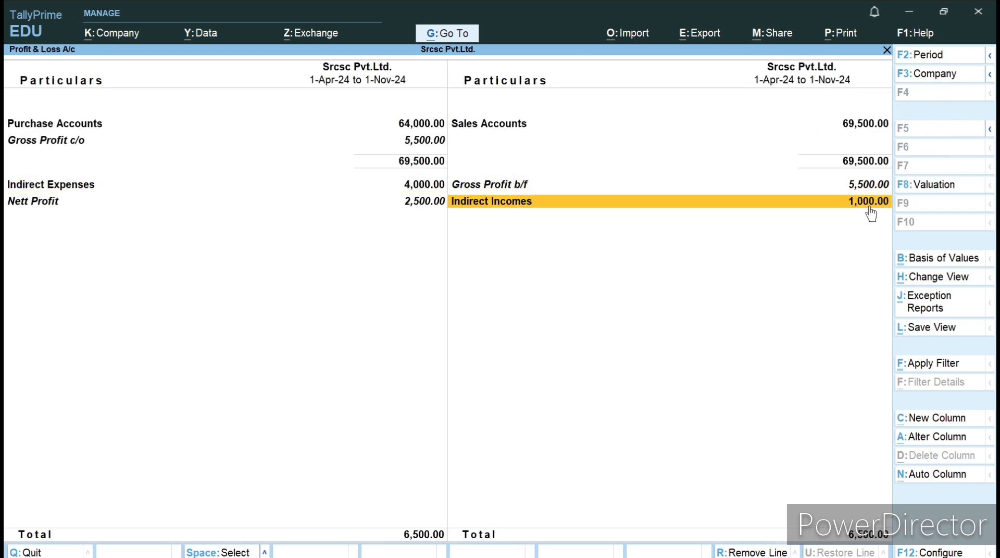
{"action": "key", "text": "Left"}
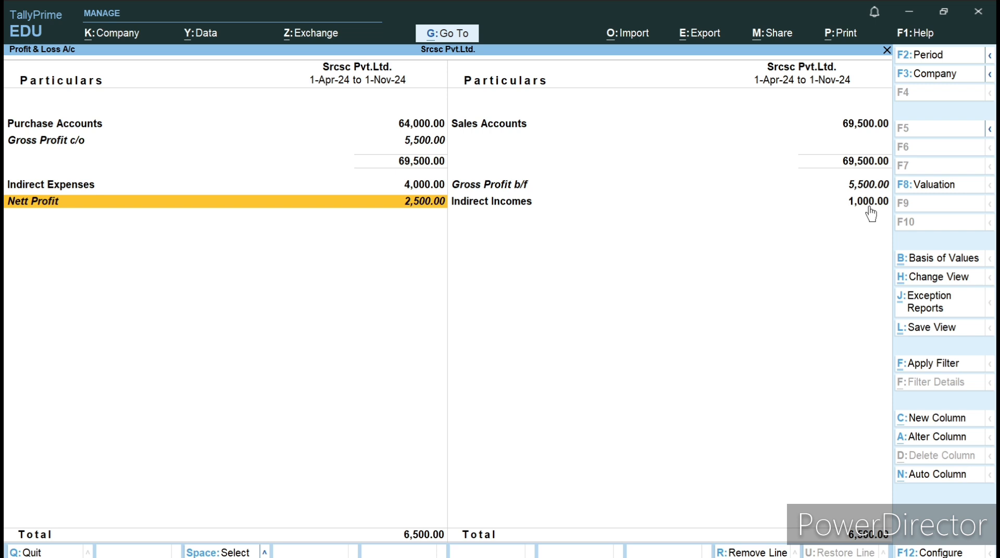
{"action": "key", "text": "Right"}
{"action": "key", "text": "Up"}
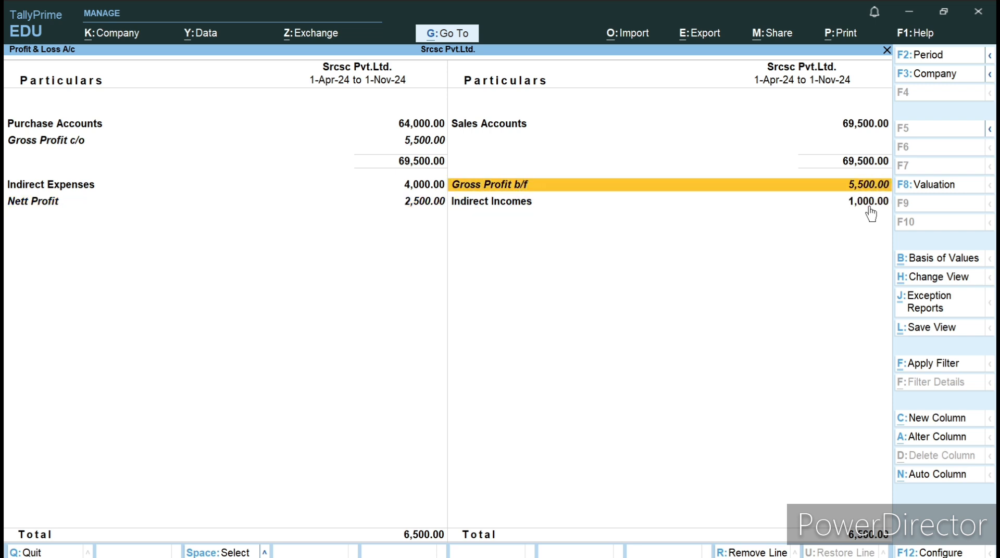
{"action": "key", "text": "Up"}
Close the Profit & Loss A/c and Balance Sheet, and return to the Gateway of Tally without quitting the program
{"action": "key", "text": "Escape"}
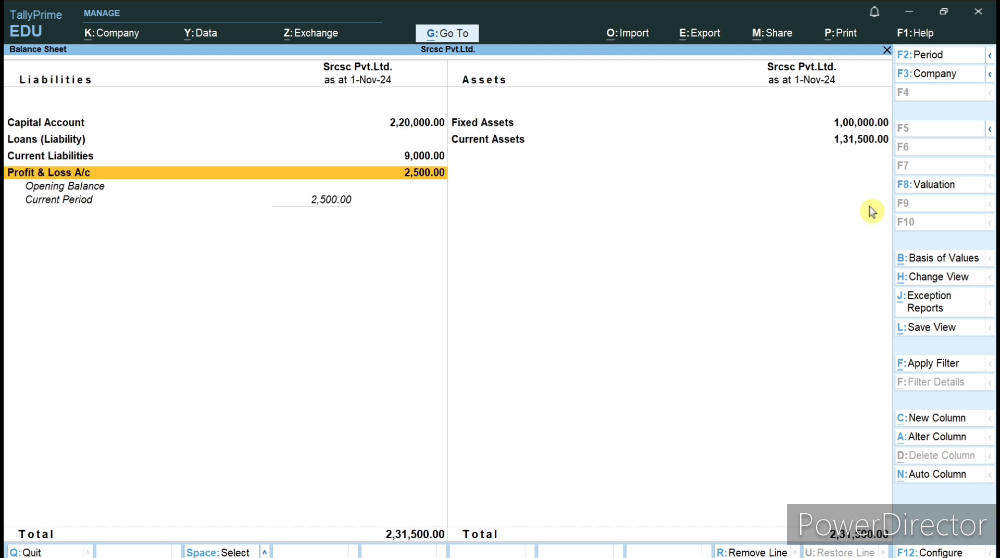
{"action": "key", "text": "Escape"}
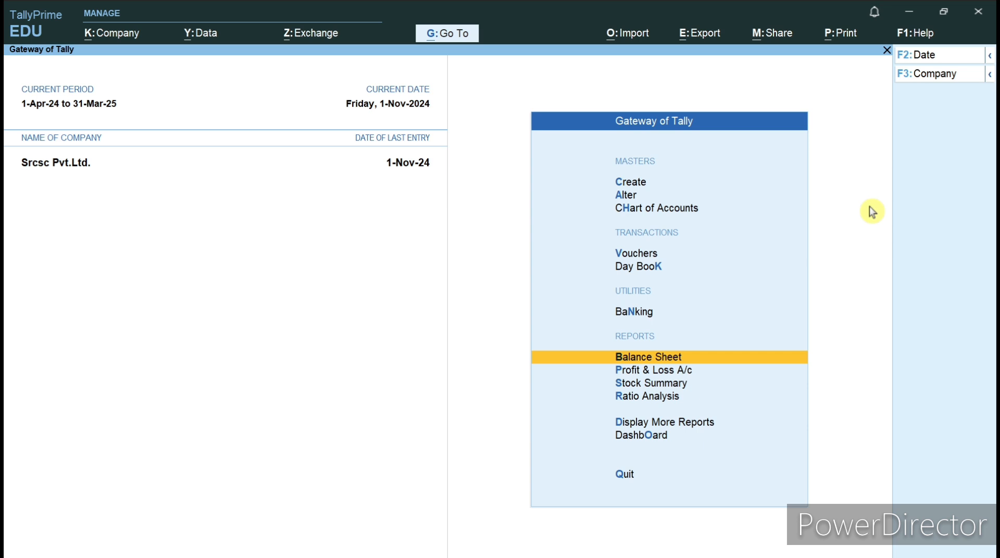
{"action": "key", "text": "Escape"}
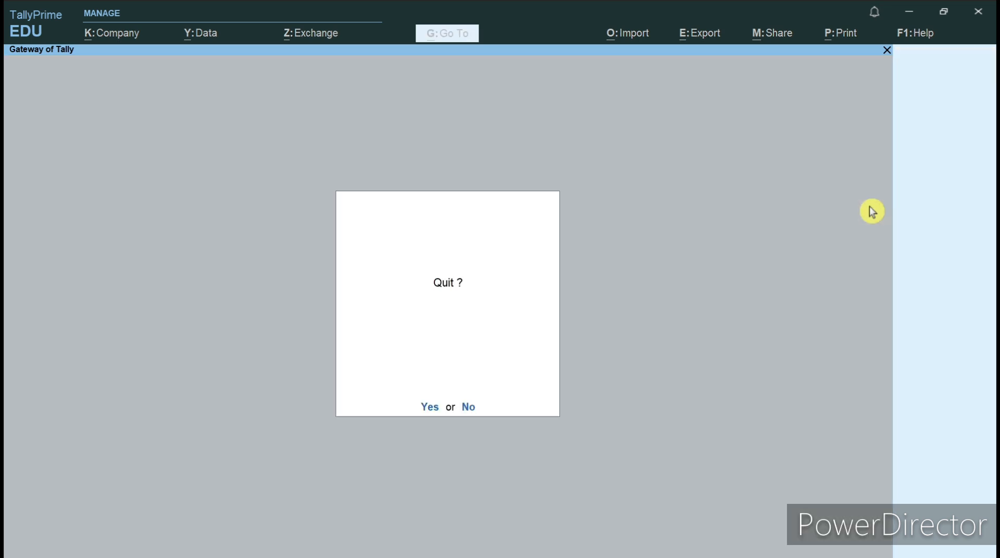
{"action": "key", "text": "n"}
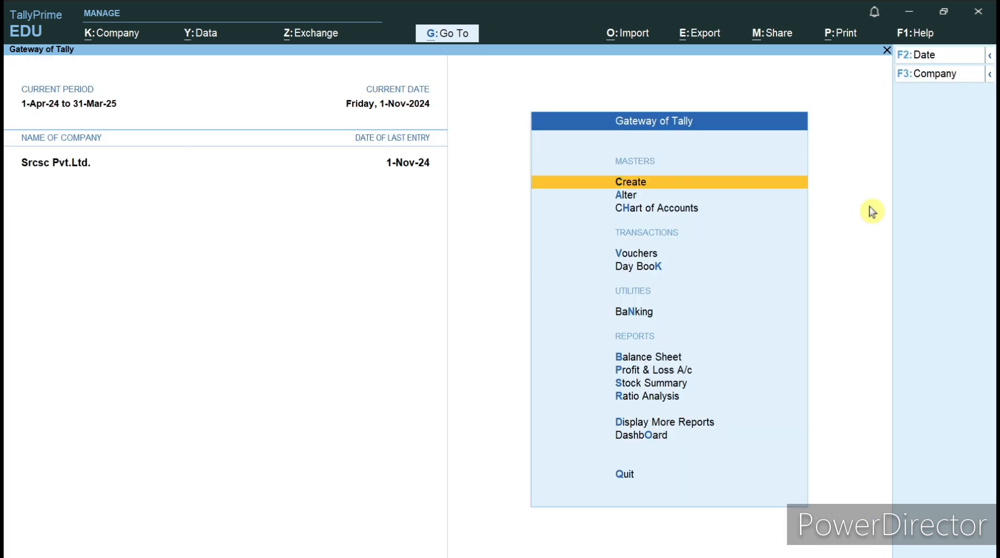